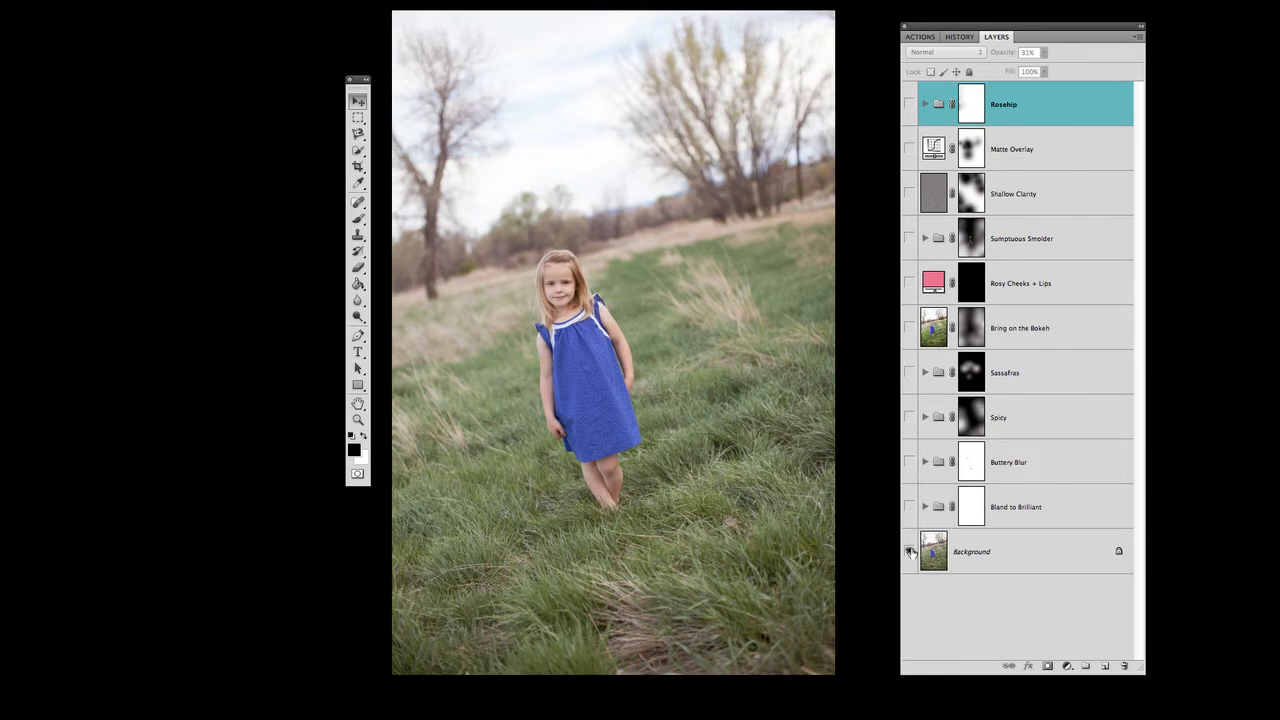
Show all the edit layers, and revert the photo to its original opening snapshot in the document history.
left_click(909, 551, "alt")
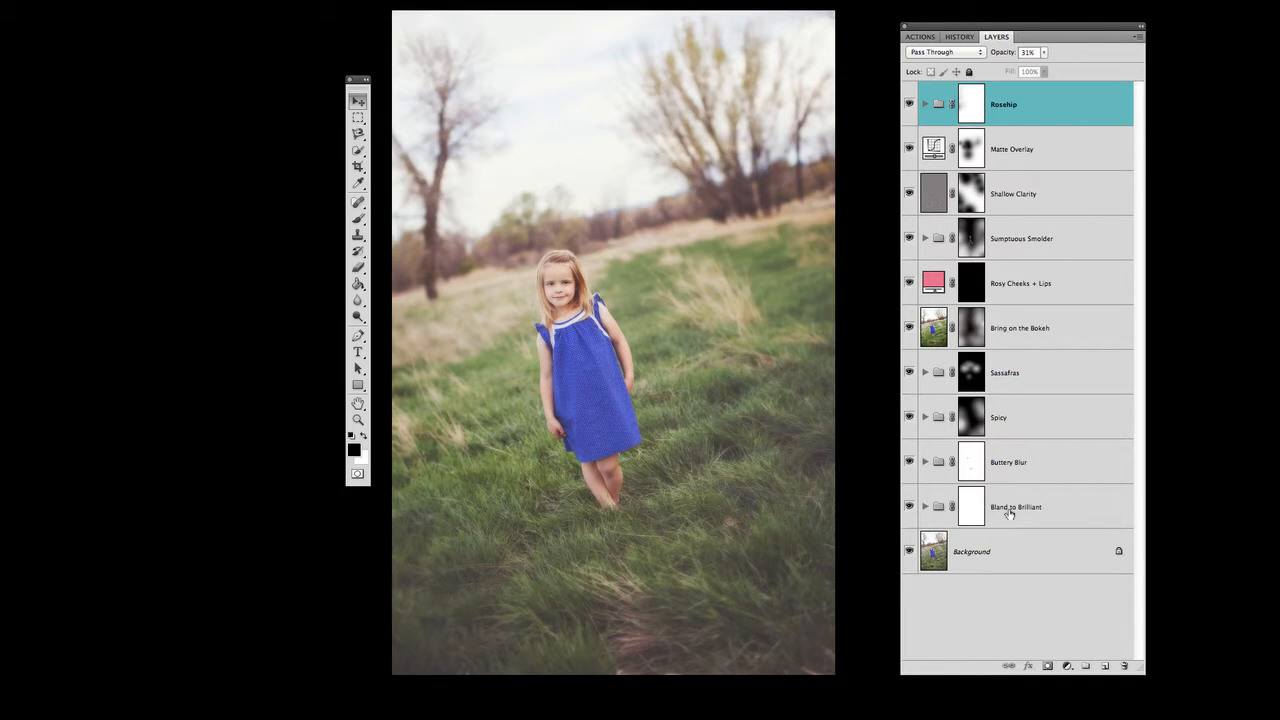
left_click(965, 38)
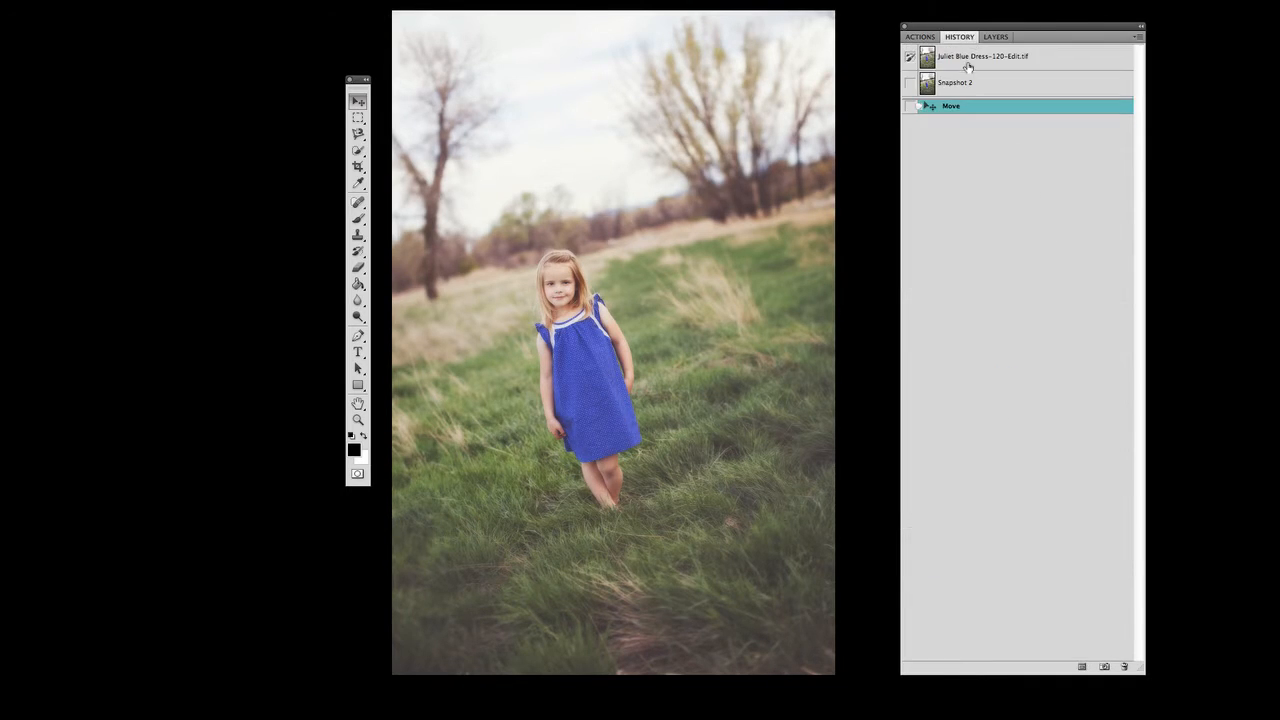
left_click(968, 63)
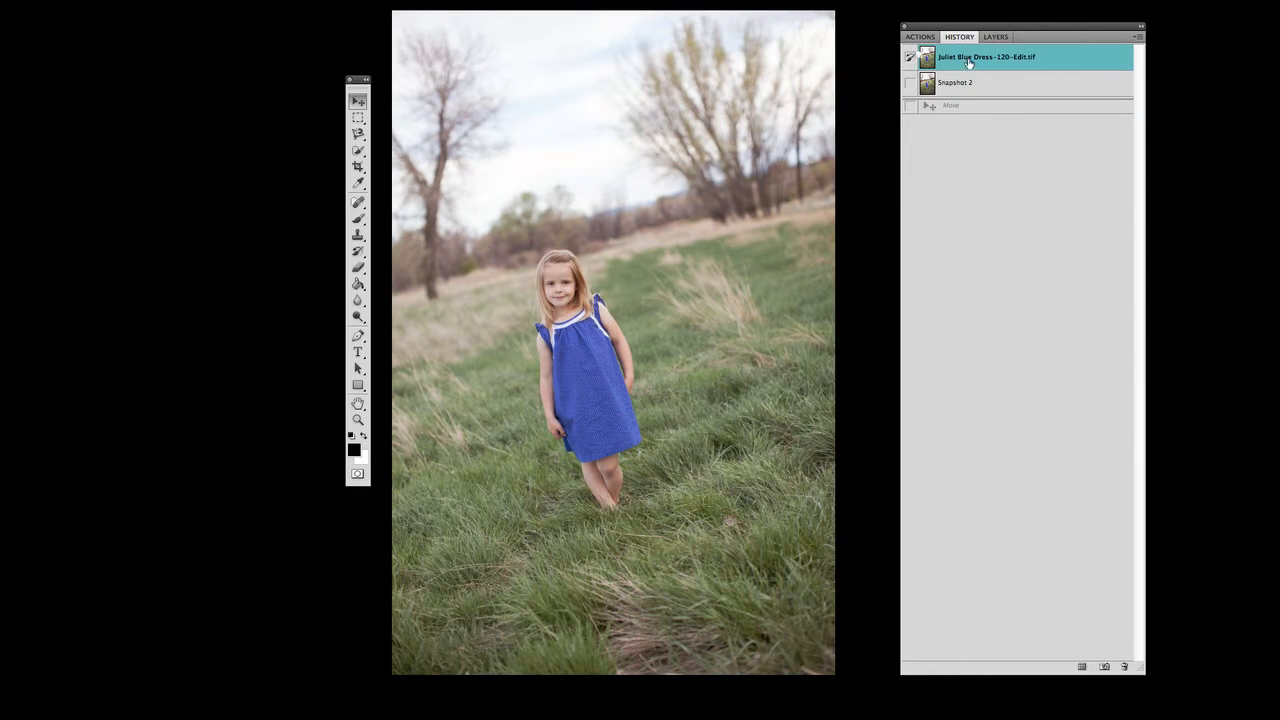
left_click(990, 37)
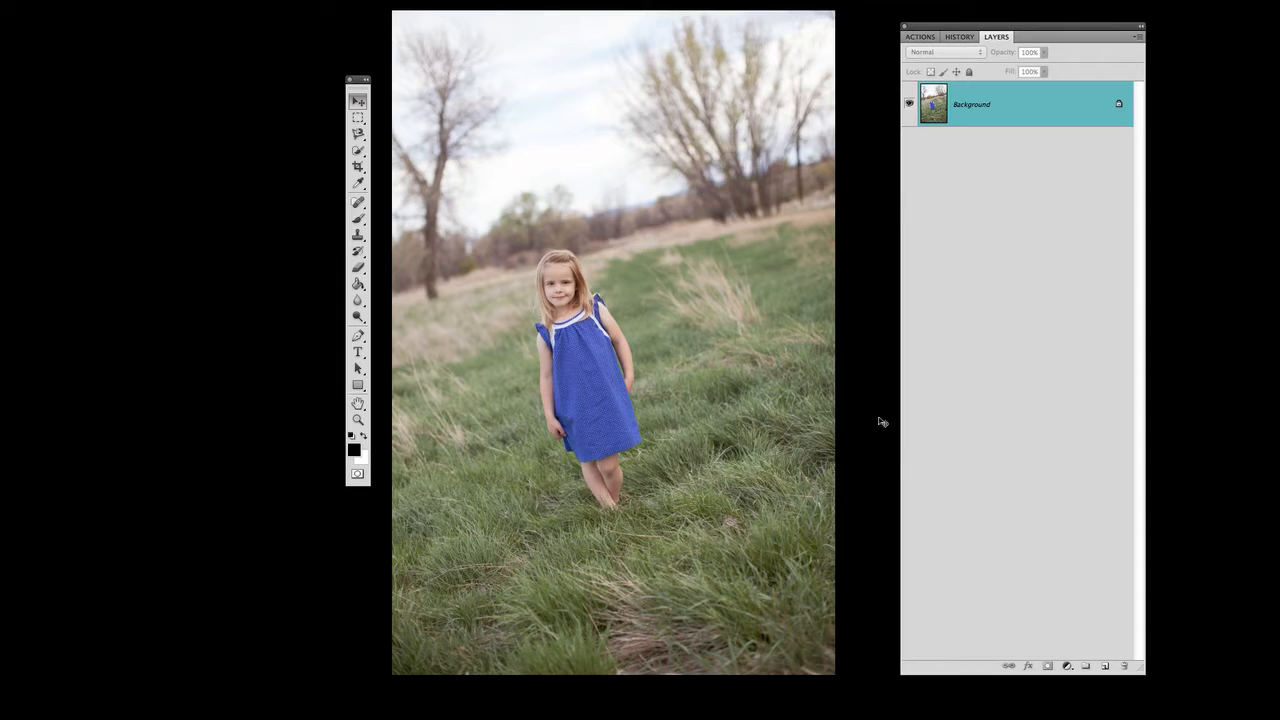
Search ActionFire for "bland" and run the Bland to Brilliant {MK Creative HeART} action on the photo.
key("ctrl+space")
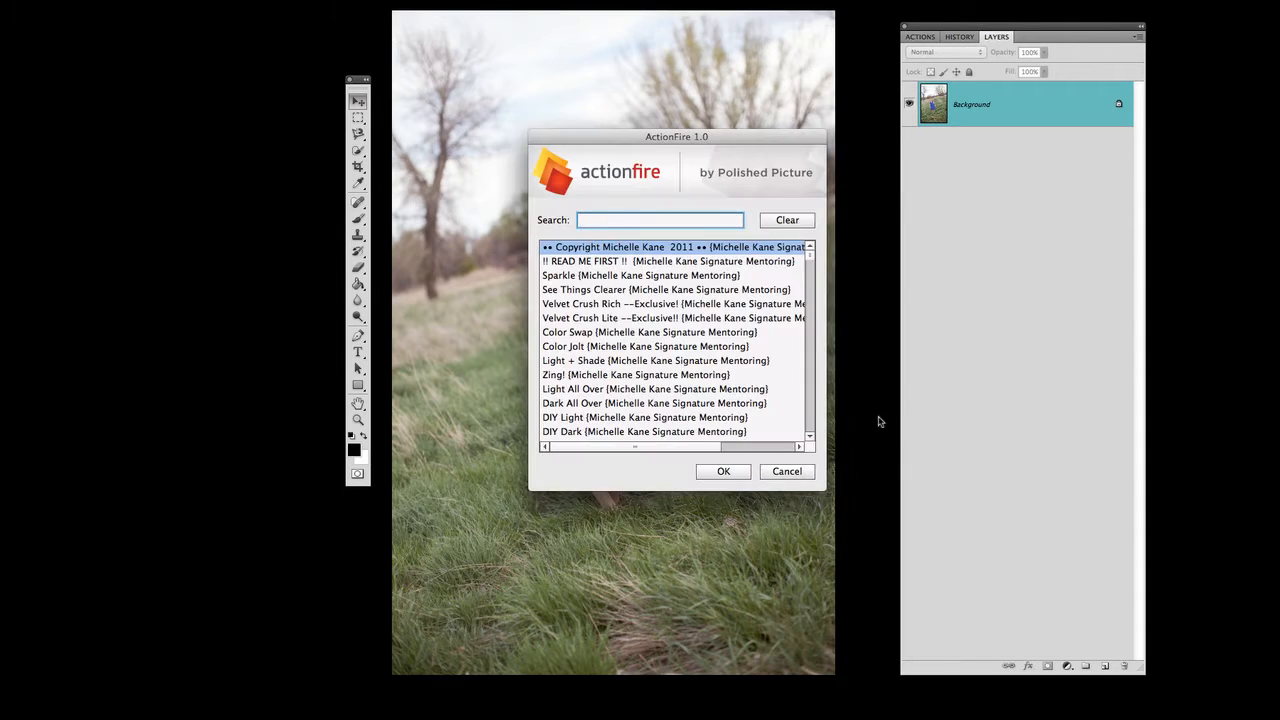
type("bland")
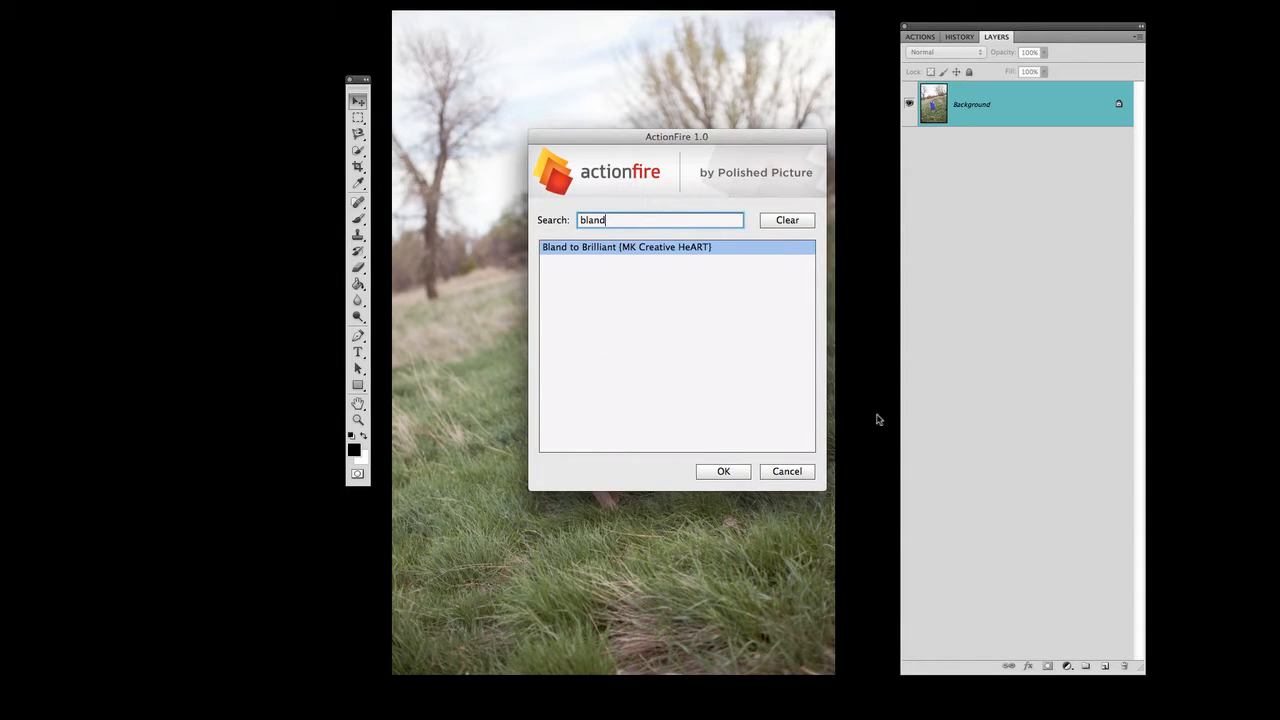
key("Tab")
left_click(727, 477)
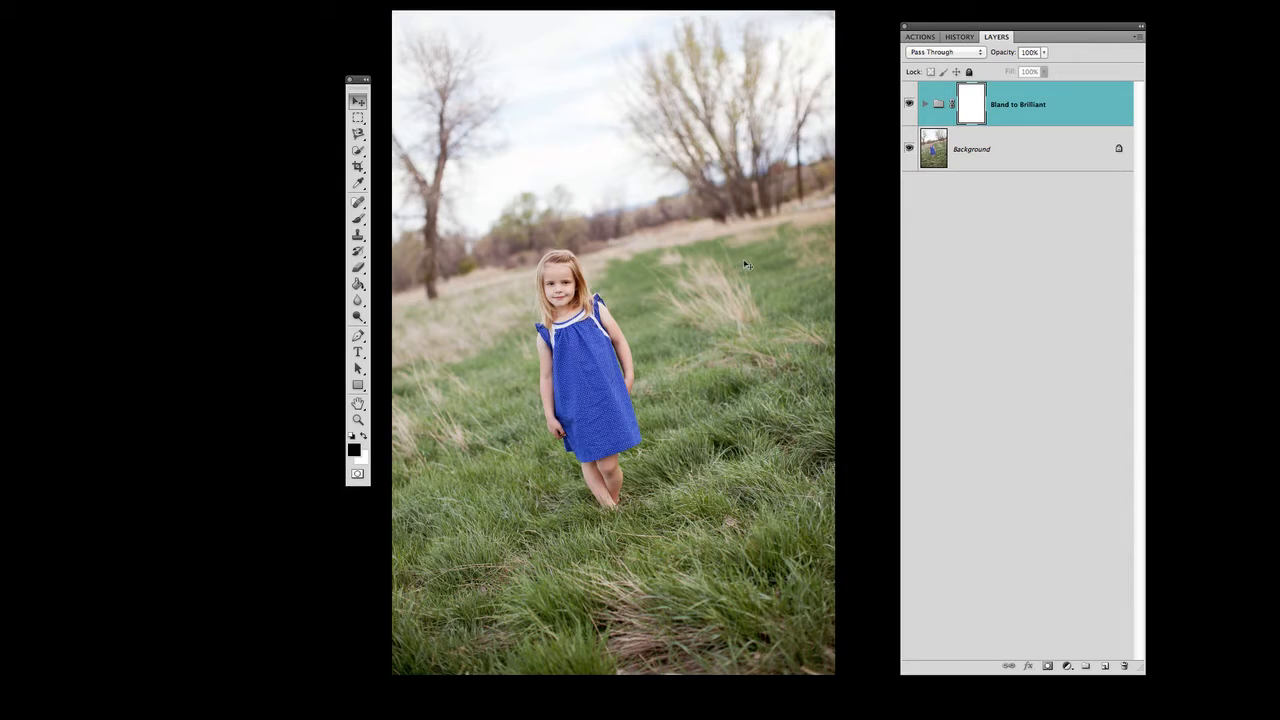
Play the Buttery Blur special-effects action and continue past its masking instructions.
left_click(925, 38)
scroll(975, 400, "down", 15)
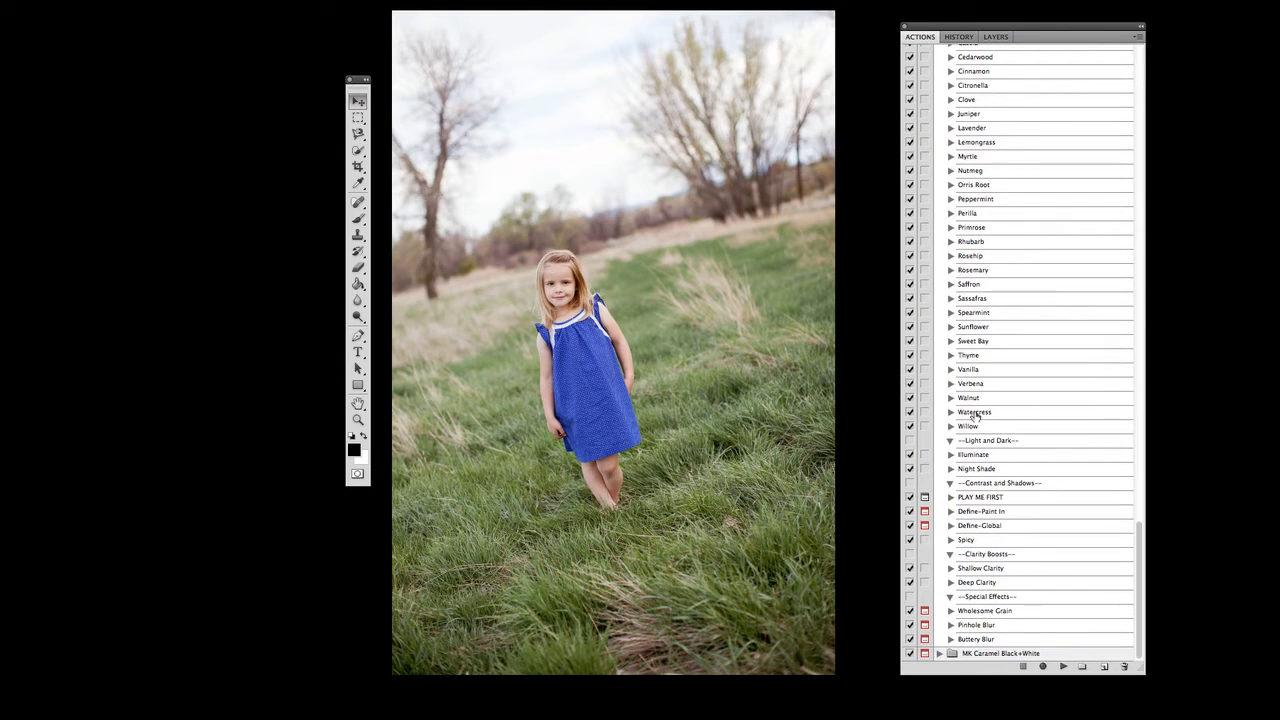
left_click(990, 643)
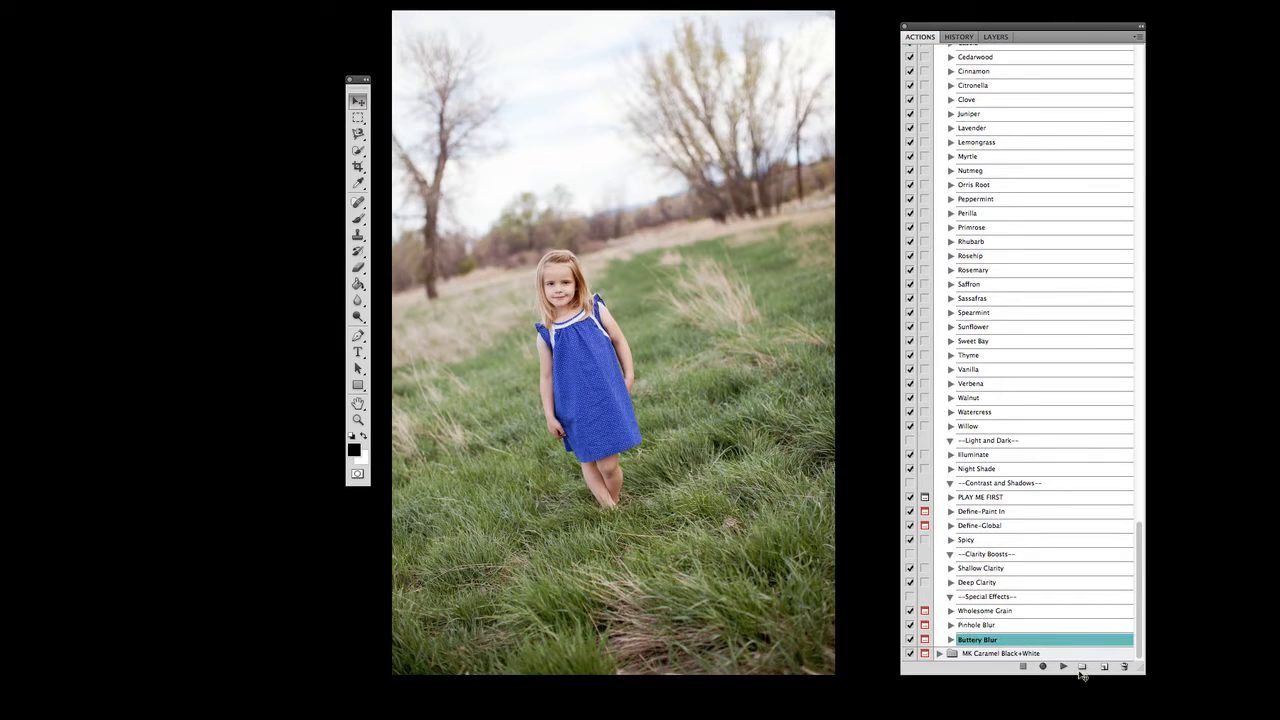
left_click(1063, 666)
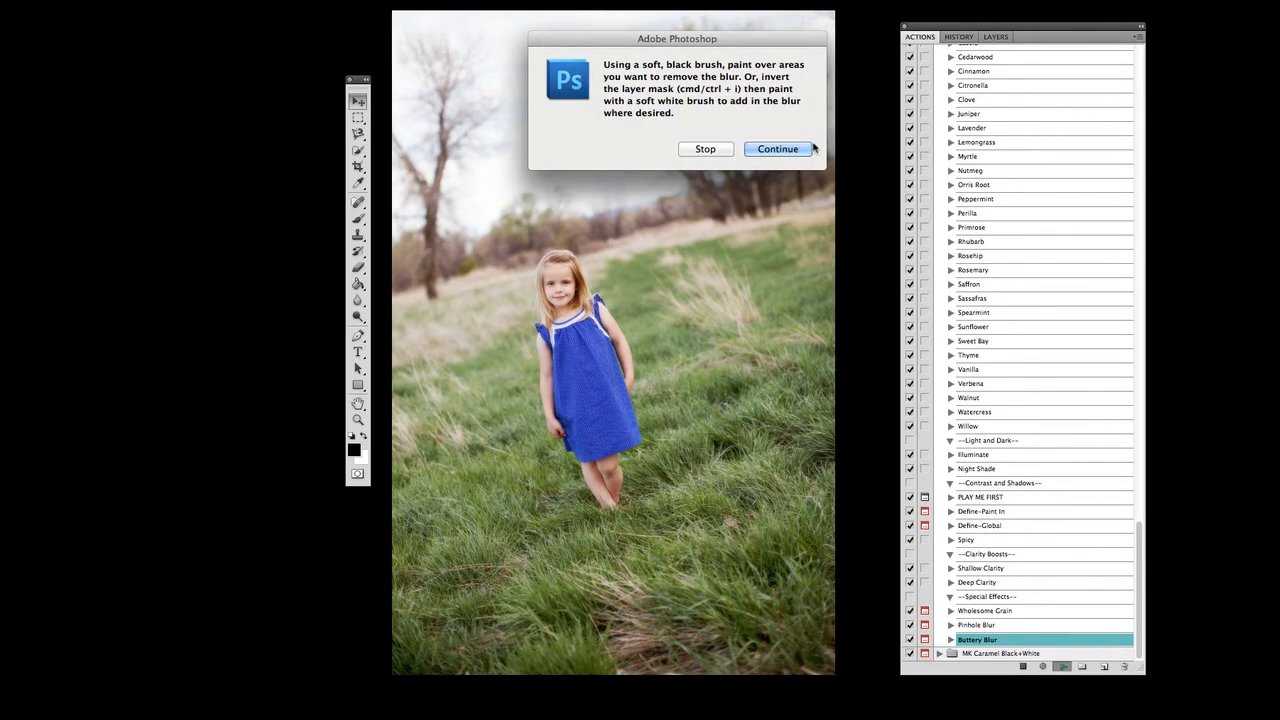
key("Return")
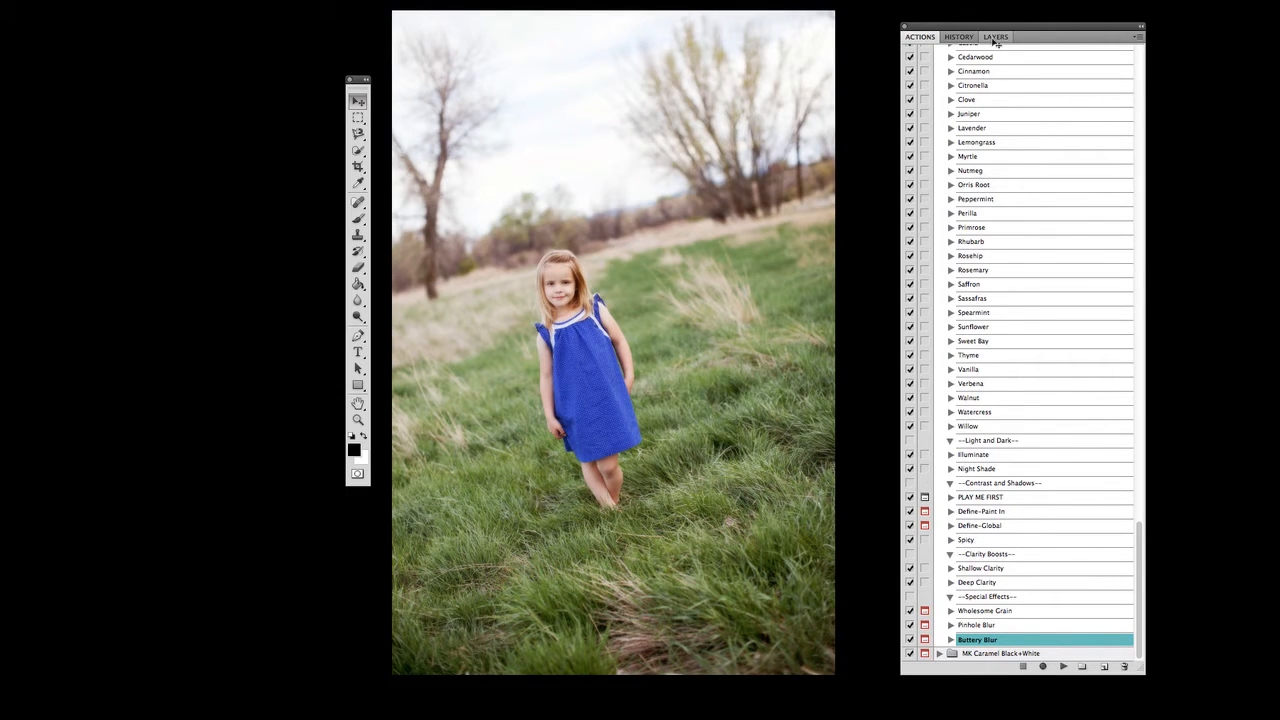
Examine the individual blur layers inside the Buttery Blur group.
left_click(996, 38)
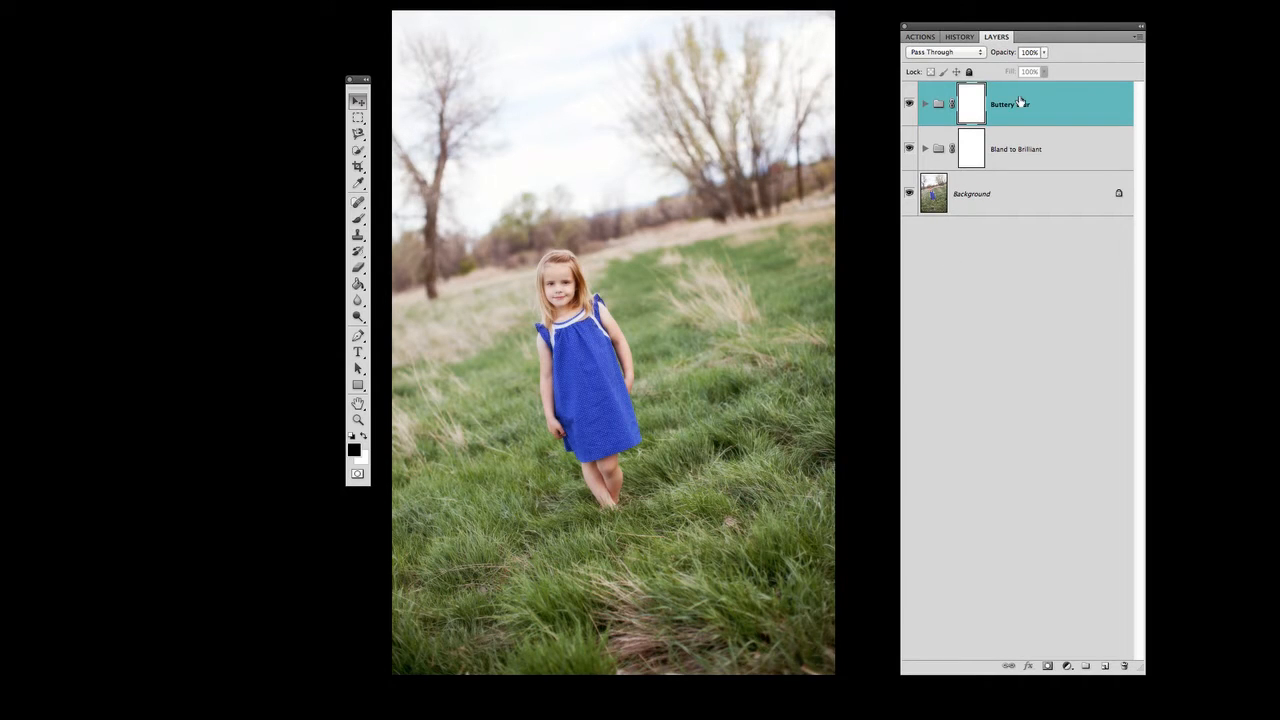
left_click(924, 105)
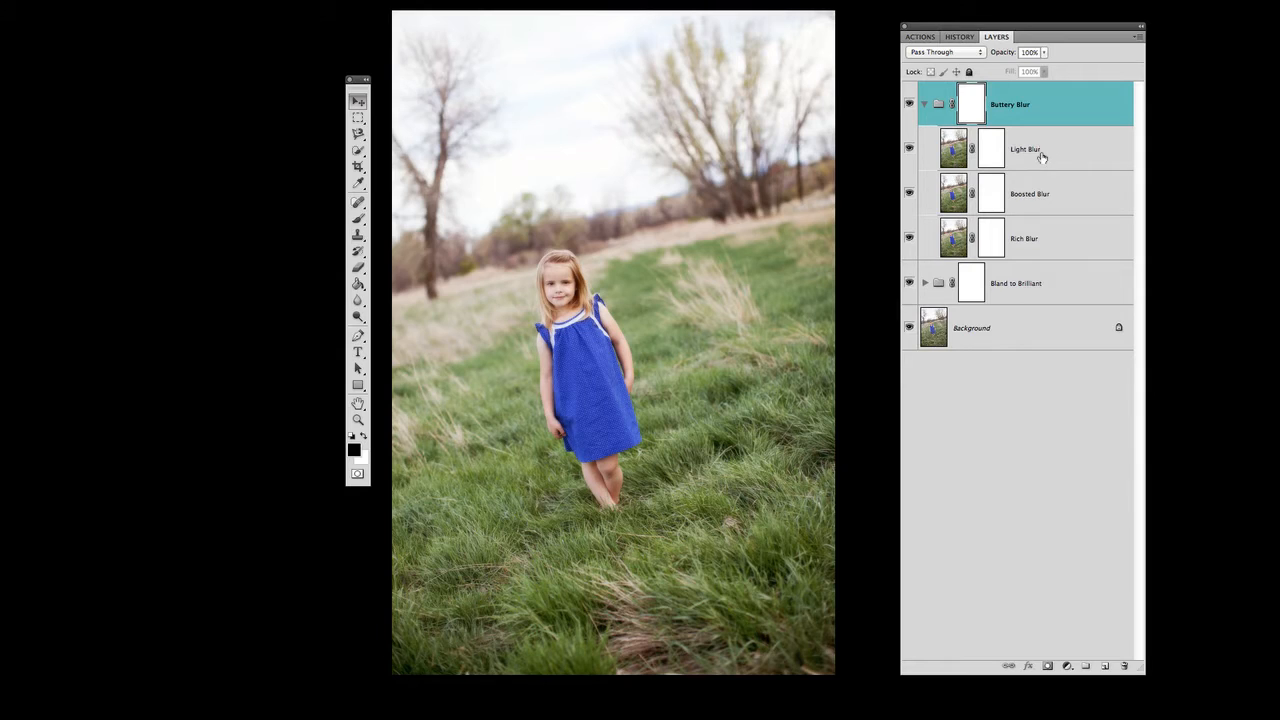
left_click(924, 106)
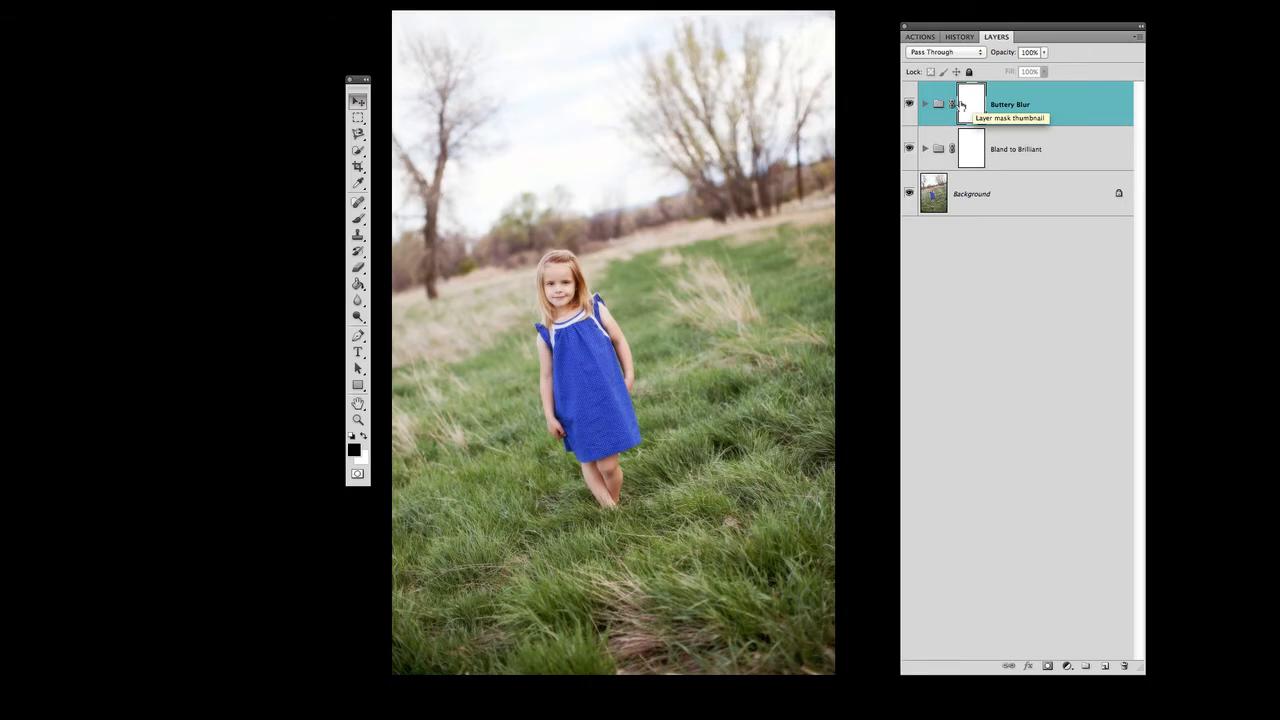
Activate the Brush tool and shrink it to a small tip for detail work on the Buttery Blur mask.
key("super+plus")
key("super+plus")
key("super+plus")
key("super+plus")
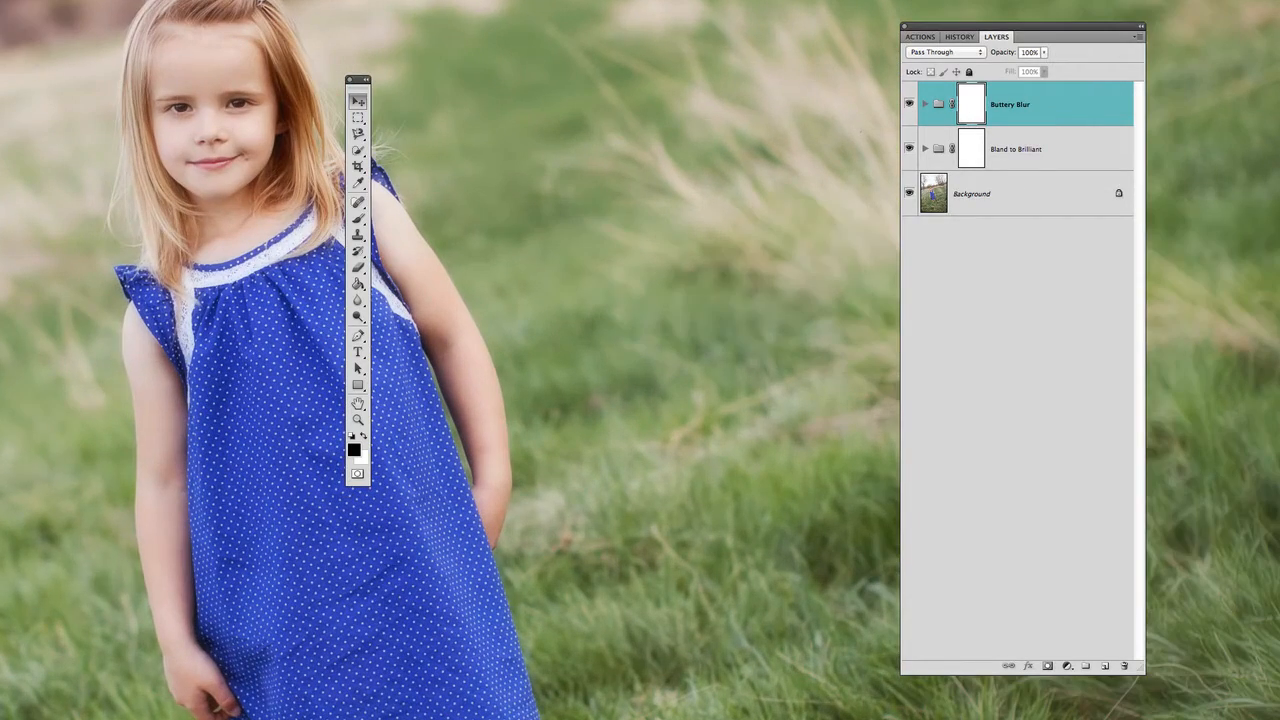
key("b")
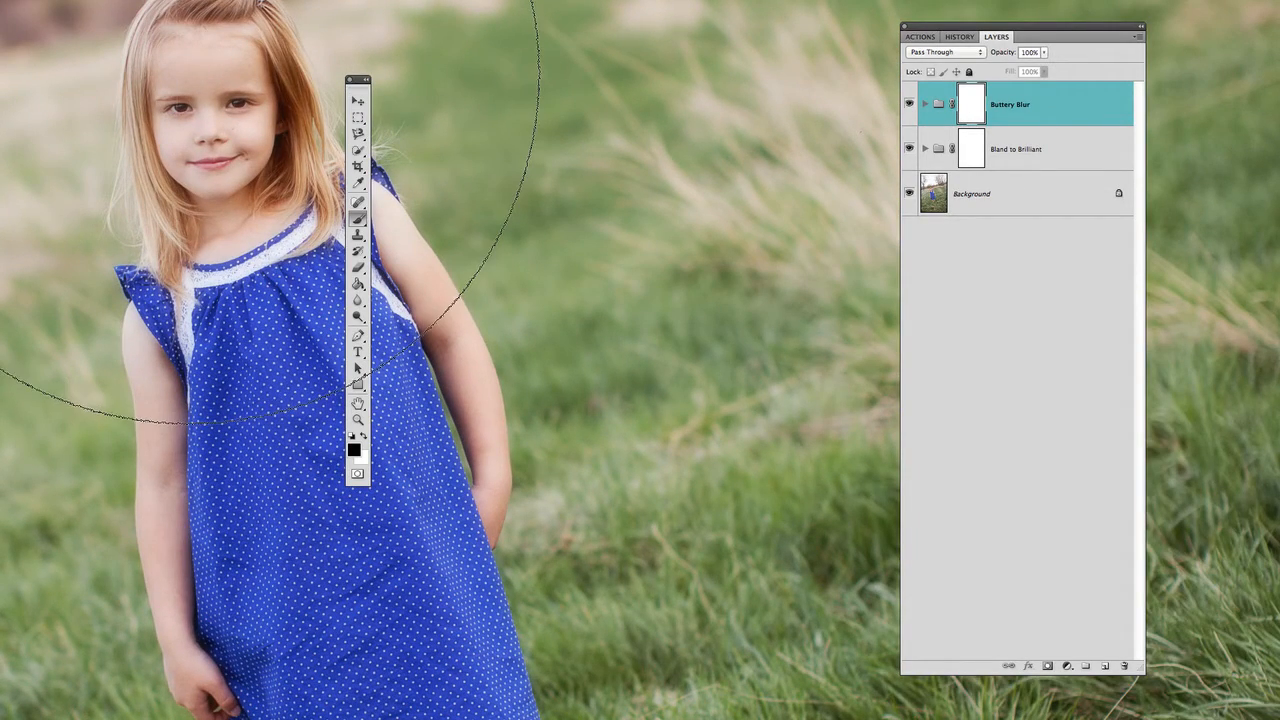
key("bracketleft")
key("bracketleft")
key("bracketleft")
key("bracketleft")
key("bracketleft")
key("bracketleft")
key("bracketleft")
key("bracketleft")
key("bracketleft")
key("bracketleft")
key("bracketleft")
key("bracketleft")
key("bracketleft")
key("bracketleft")
key("bracketleft")
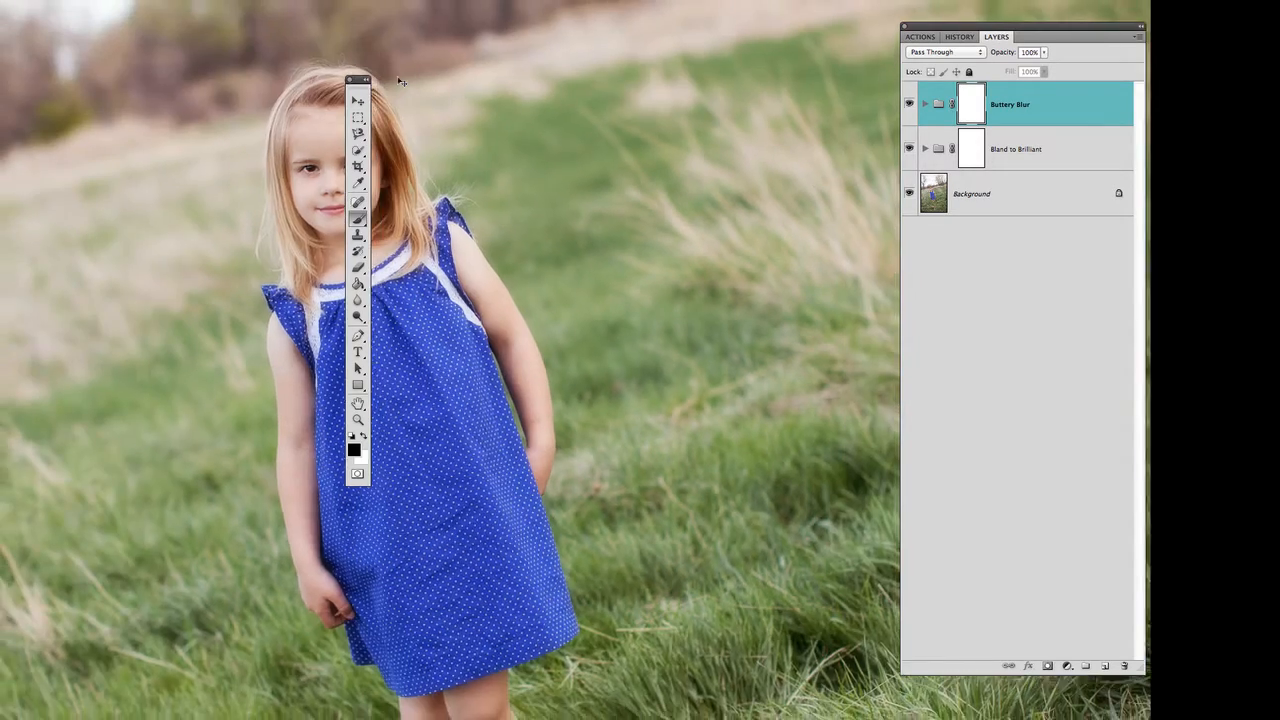
Search ActionFire for "spicy" and run the Spicy {Botanical Blends} action.
key("ctrl+minus")
key("ctrl+minus")
key("ctrl+minus")
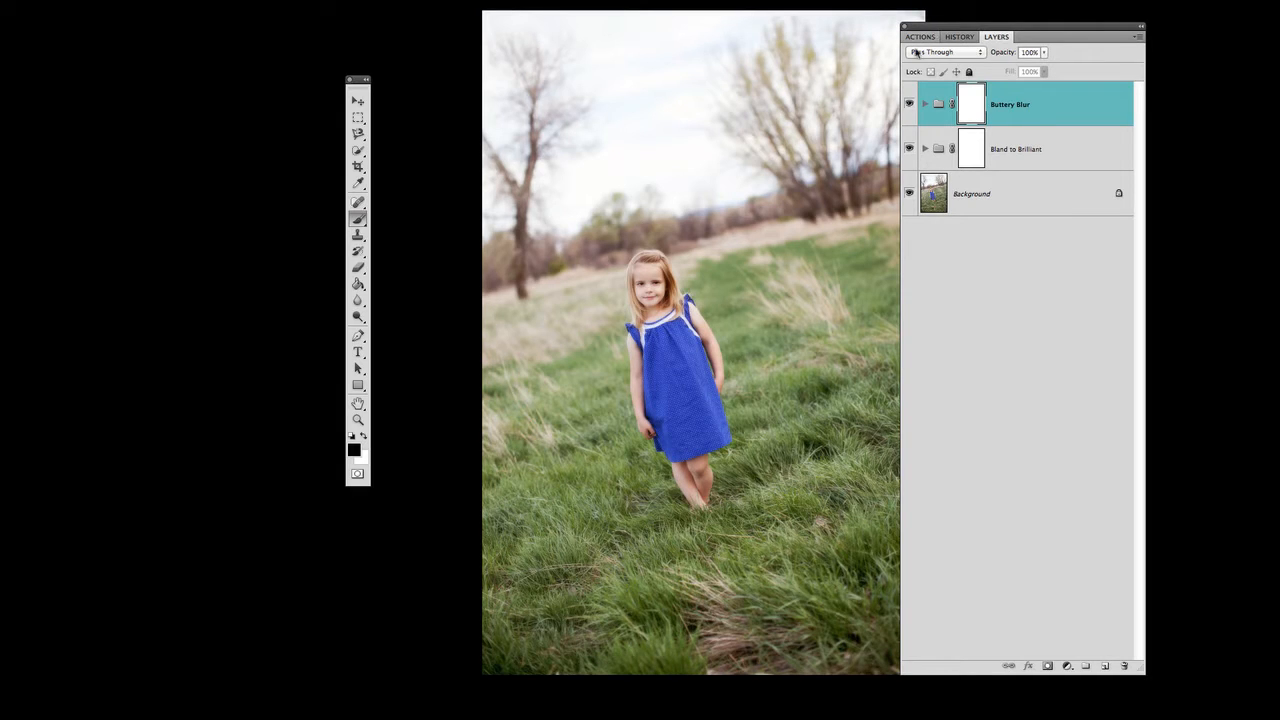
scroll(691, 343, "right", 2)
scroll(691, 343, "right", 5)
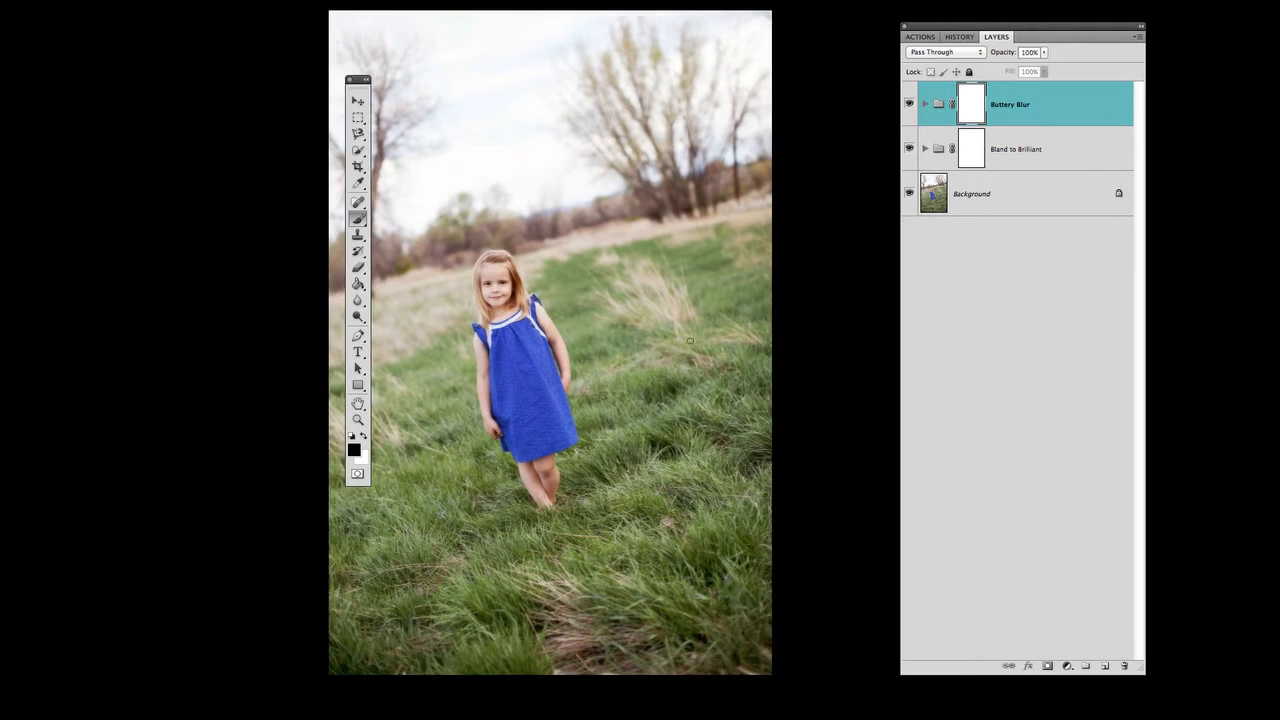
scroll(754, 299, "left", 1)
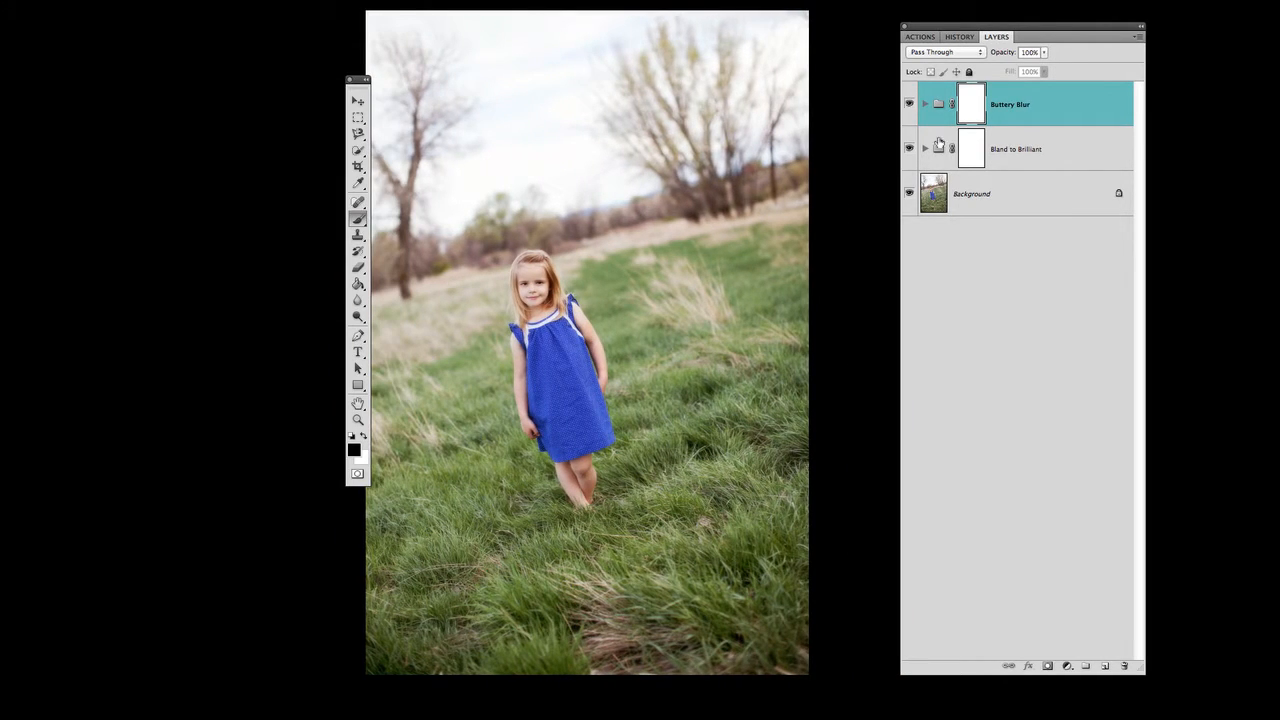
key("F5")
type("daisy")
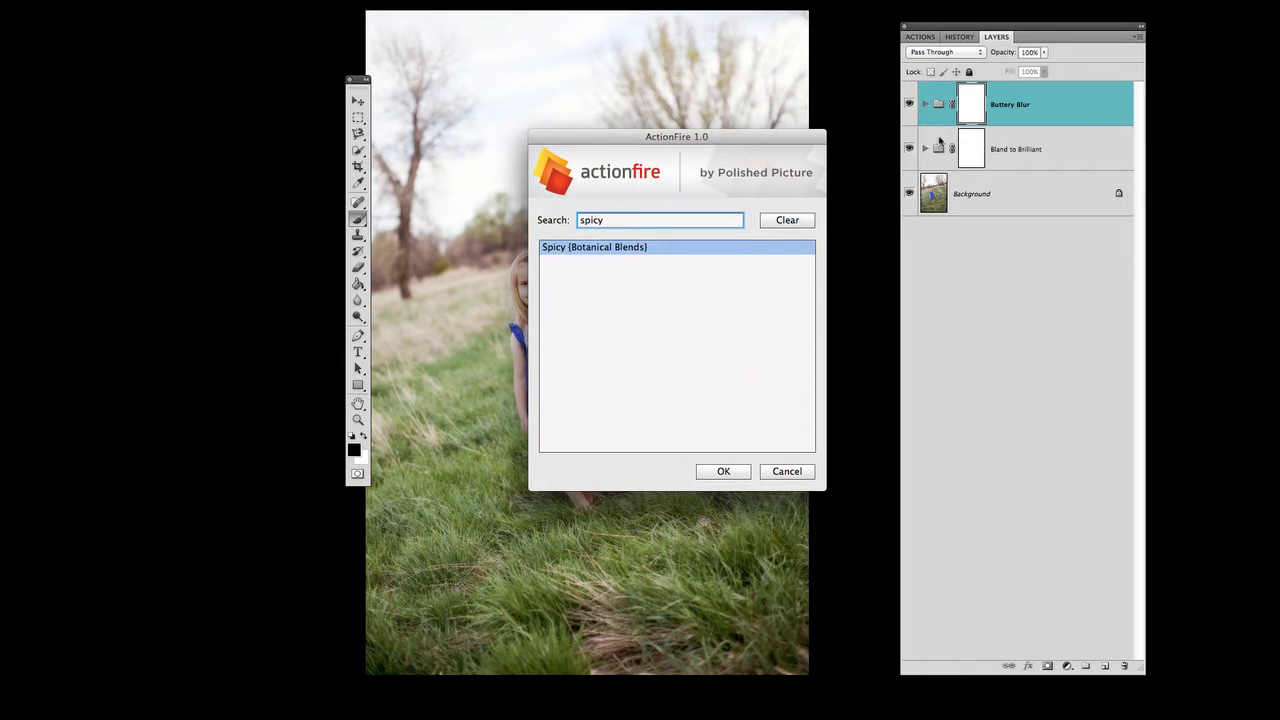
key("Return")
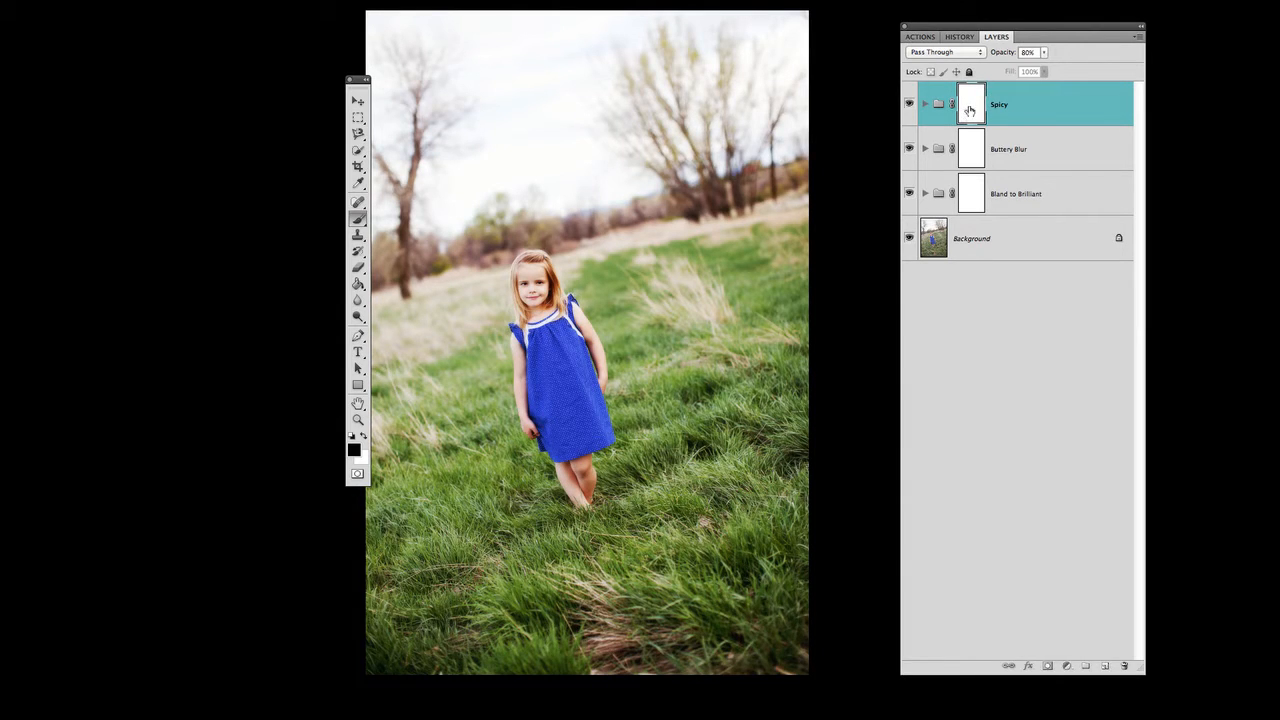
Invert the Spicy group's mask to black and paint the effect into the grass around the girl with an enlarged white brush.
key("super+i")
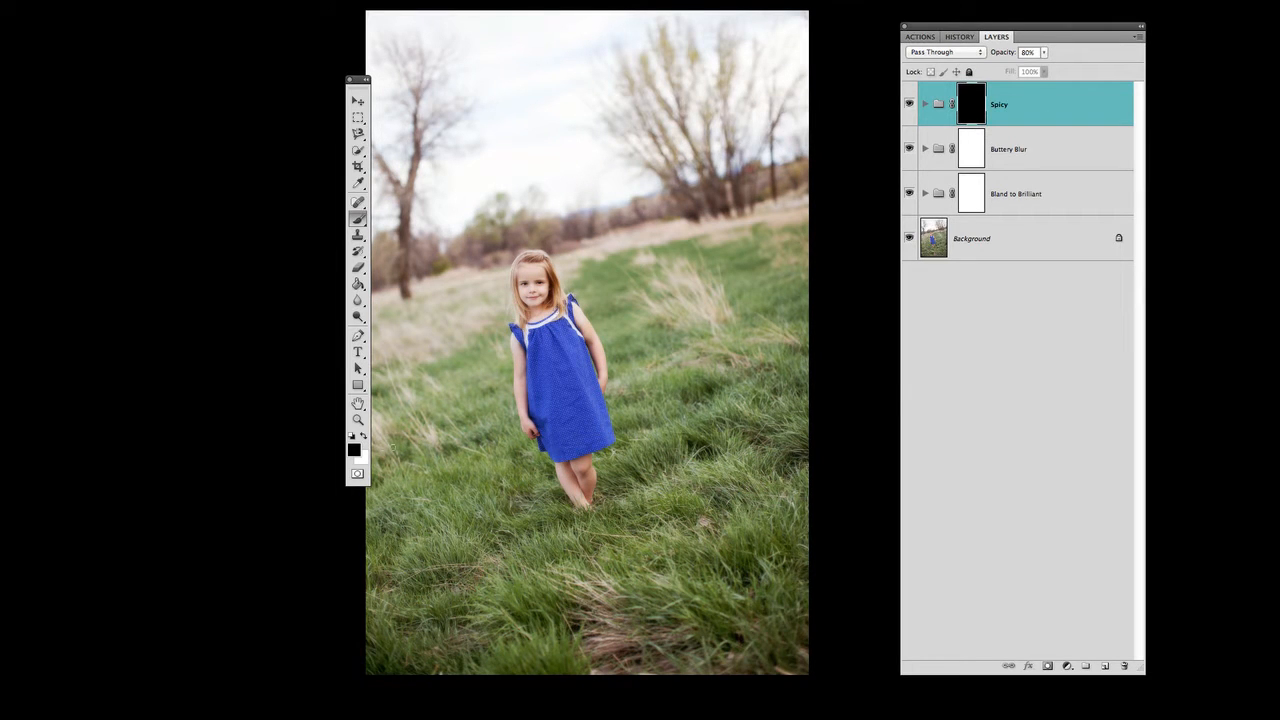
left_click(361, 438)
key("bracketright")
key("bracketright")
key("bracketright")
key("bracketright")
key("bracketright")
key("bracketright")
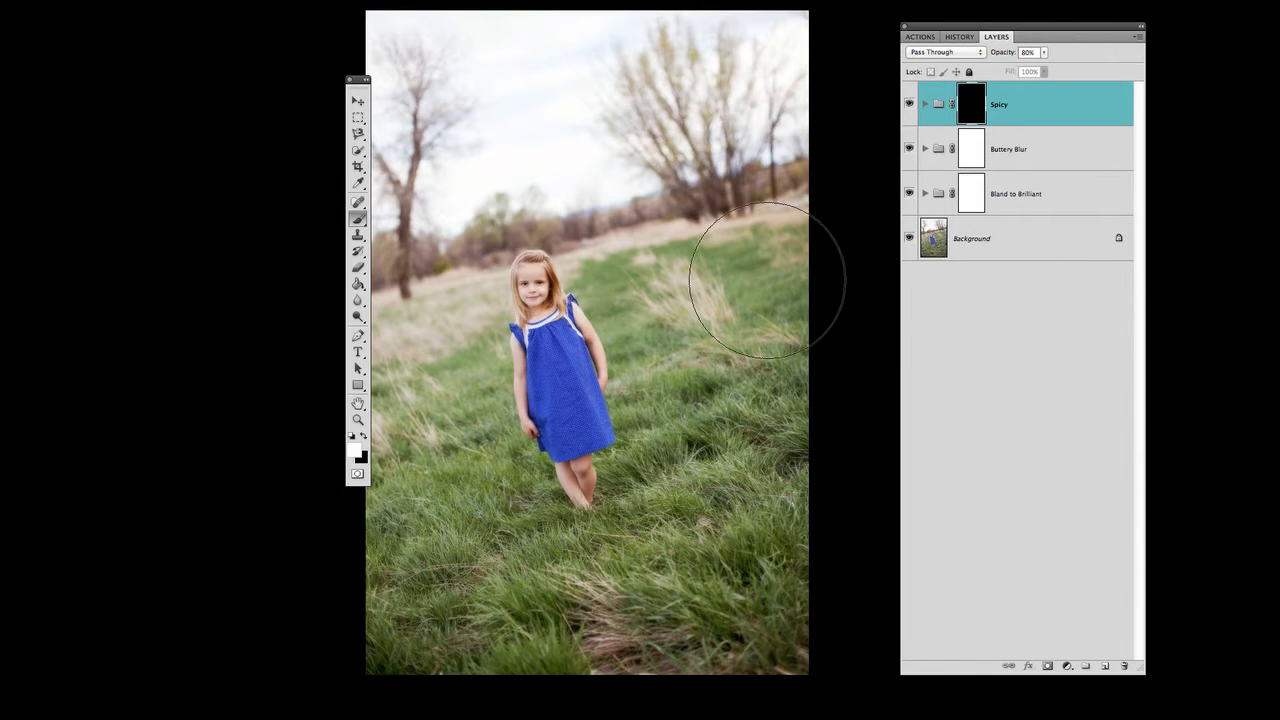
left_click_drag(776, 233, 790, 290)
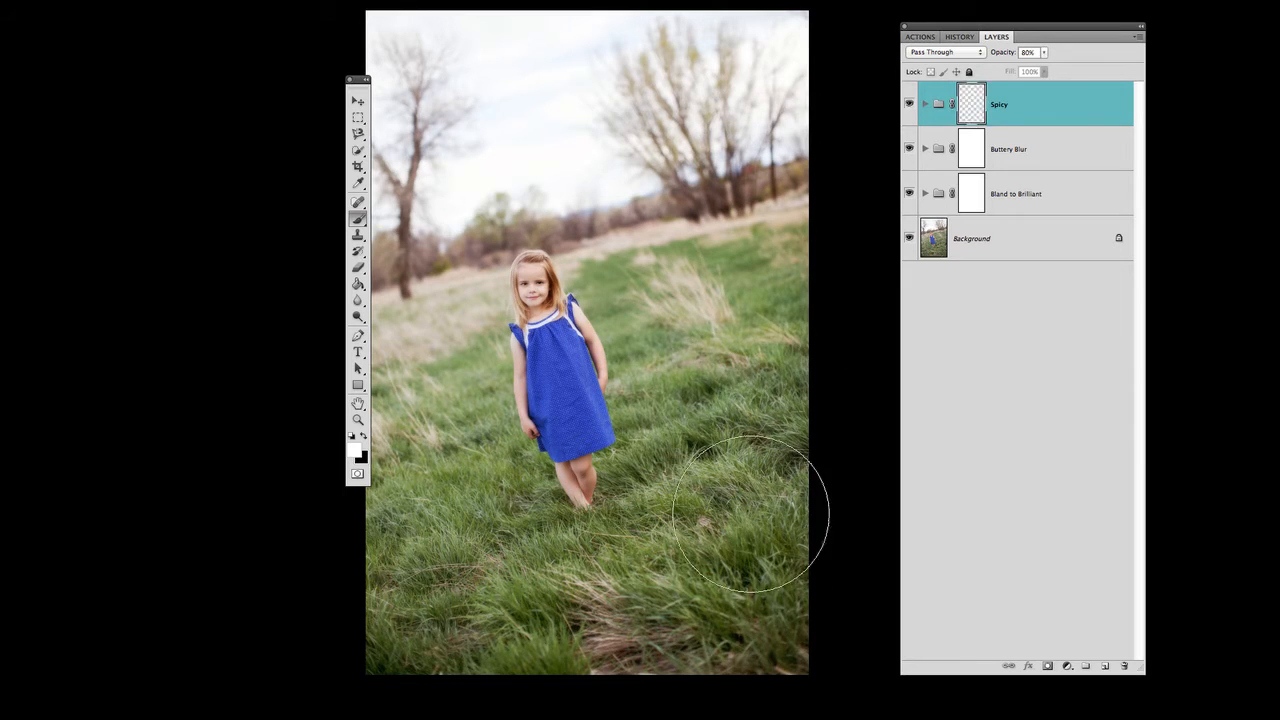
mouse_move(771, 597)
left_mouse_down()
mouse_move(696, 680)
mouse_move(721, 605)
mouse_move(534, 657)
mouse_move(435, 625)
mouse_move(608, 558)
mouse_move(492, 506)
mouse_move(388, 371)
mouse_move(387, 503)
mouse_move(415, 578)
mouse_move(394, 352)
mouse_move(406, 547)
mouse_move(395, 467)
mouse_move(498, 717)
mouse_move(454, 705)
mouse_move(507, 666)
mouse_move(669, 634)
mouse_move(755, 345)
mouse_move(760, 508)
left_mouse_up()
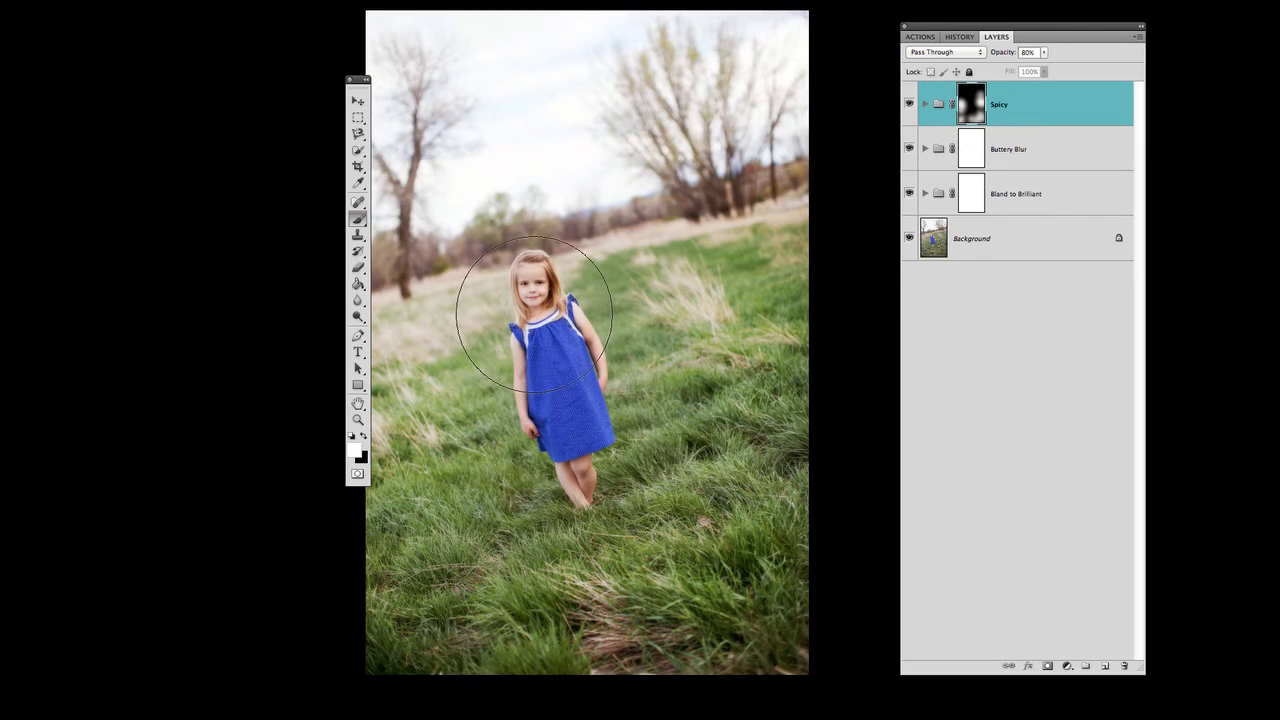
key("v")
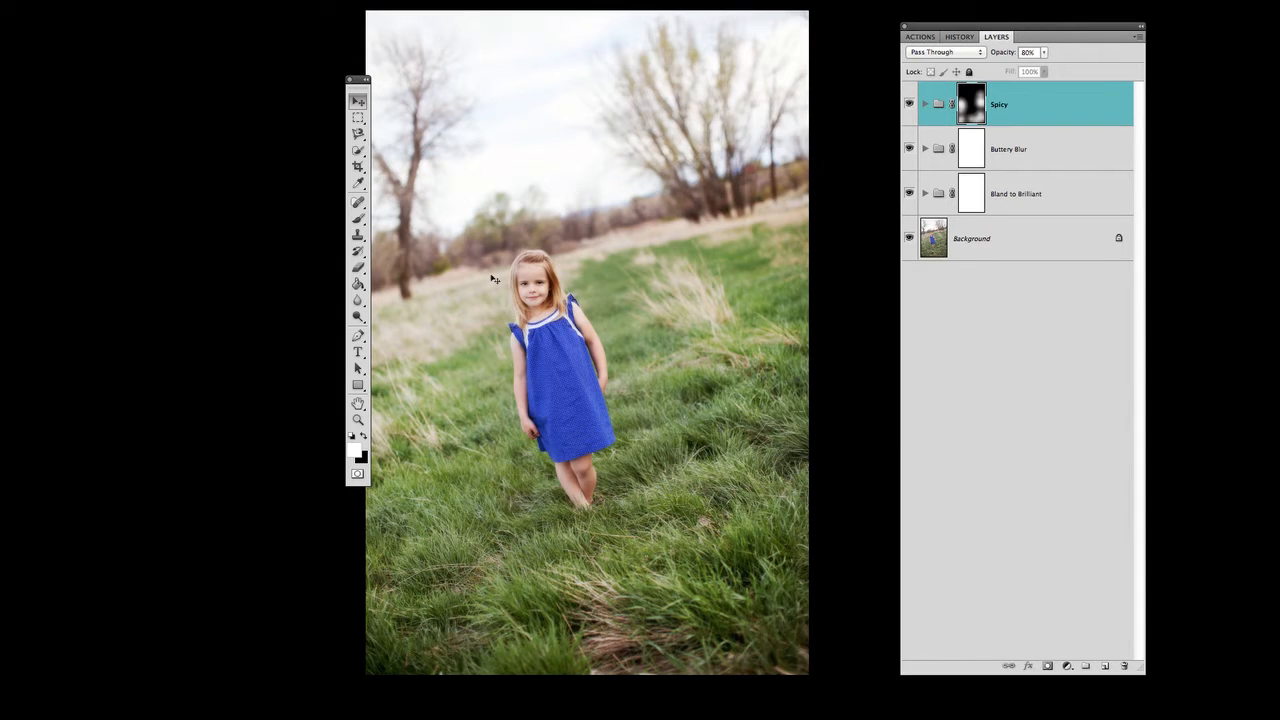
Play the Sassafras action to add its color group above Spicy.
left_click(920, 37)
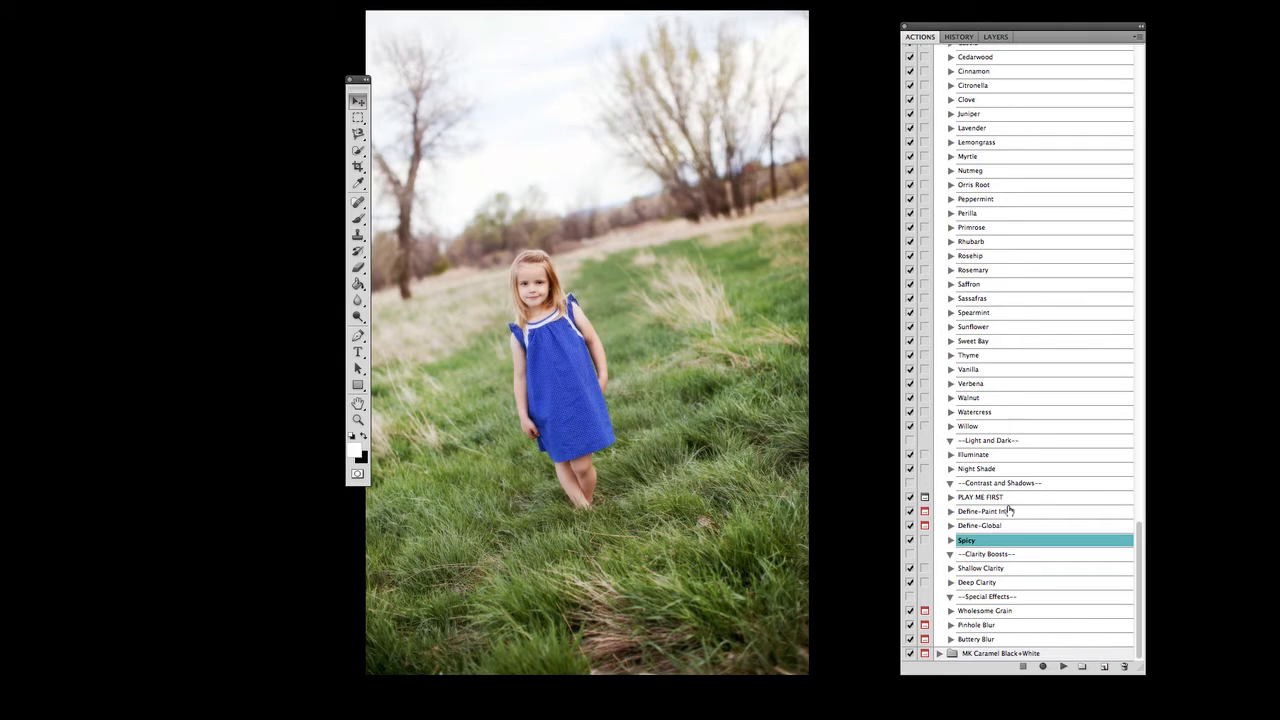
left_click(999, 298)
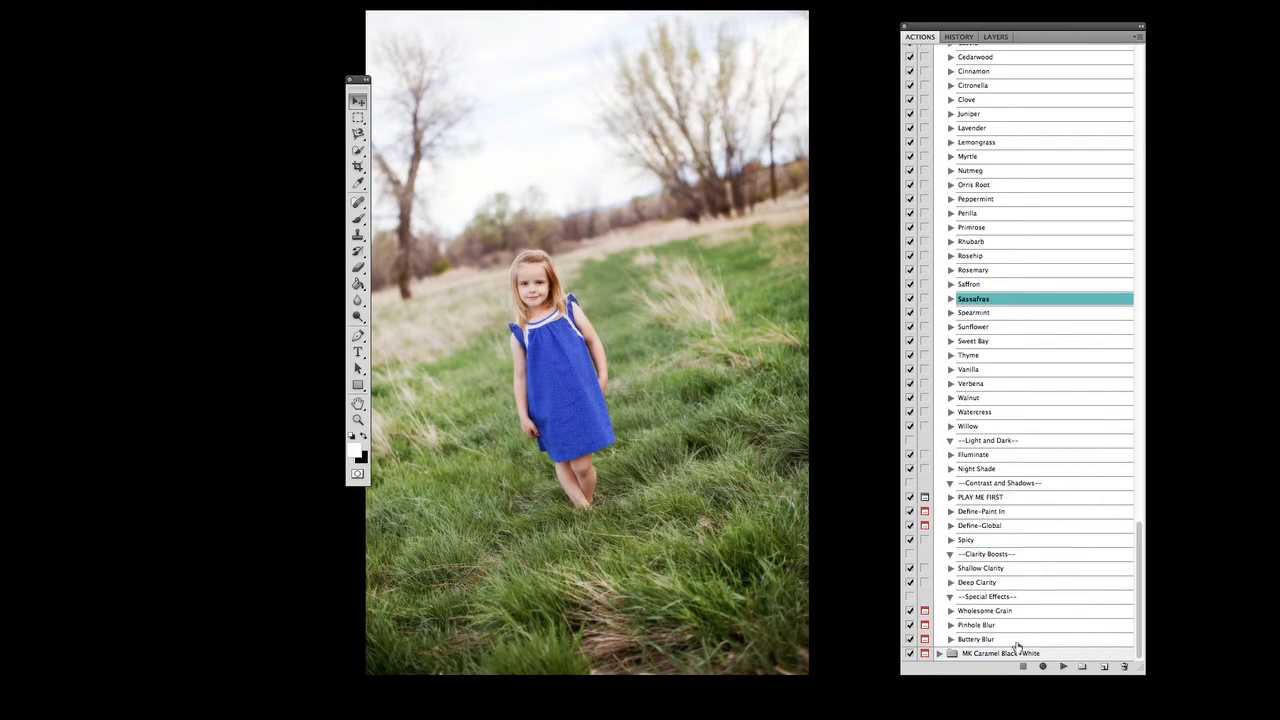
left_click(1063, 666)
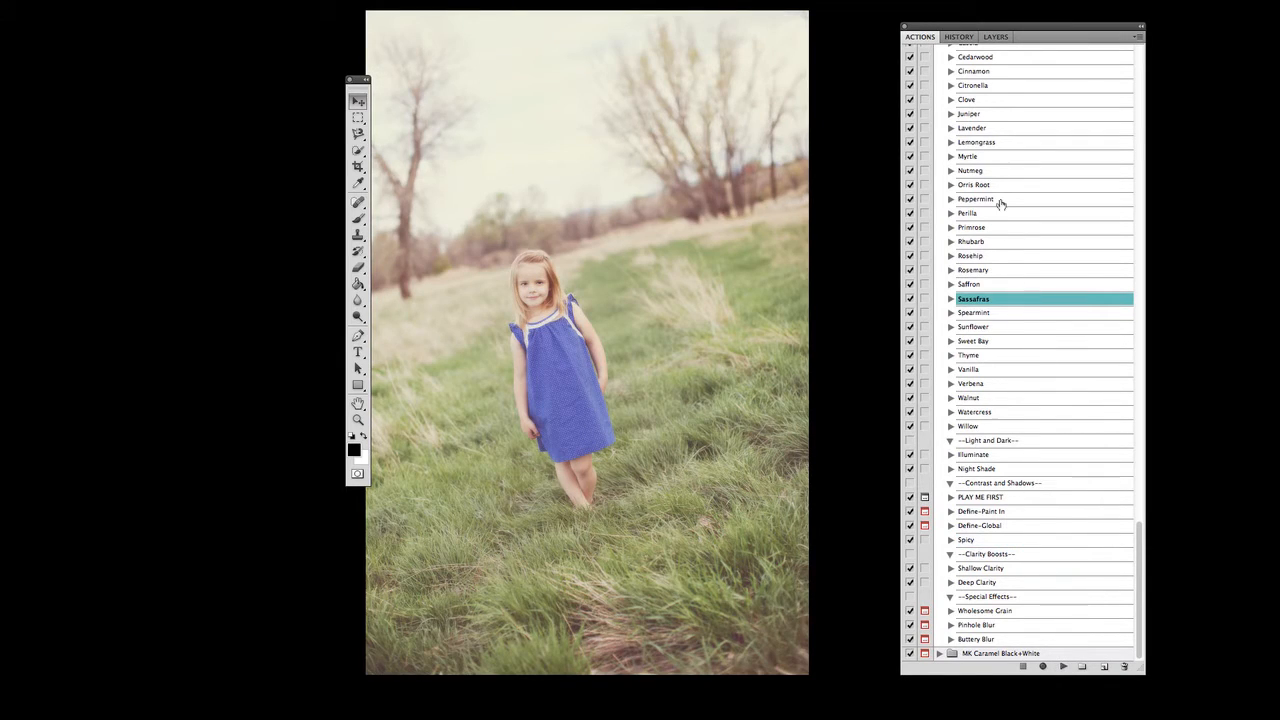
left_click(990, 37)
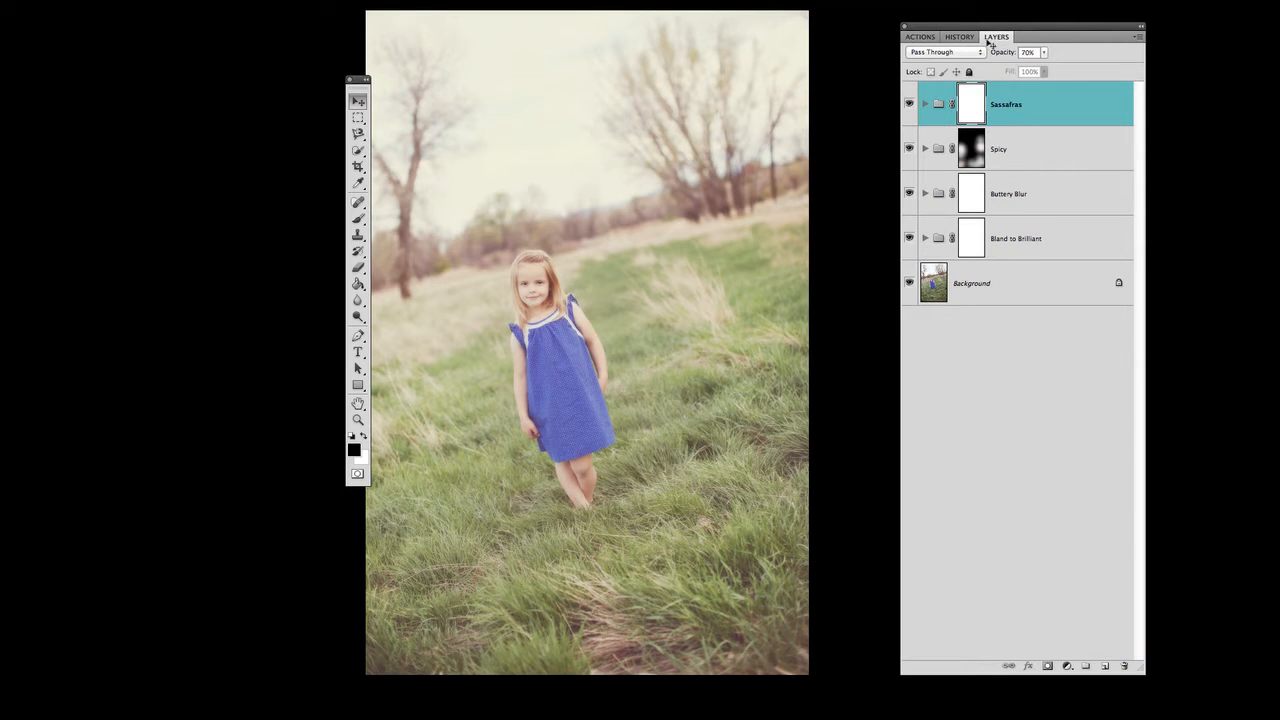
Try lowering the Sassafras group's opacity to 42%.
left_click(1045, 53)
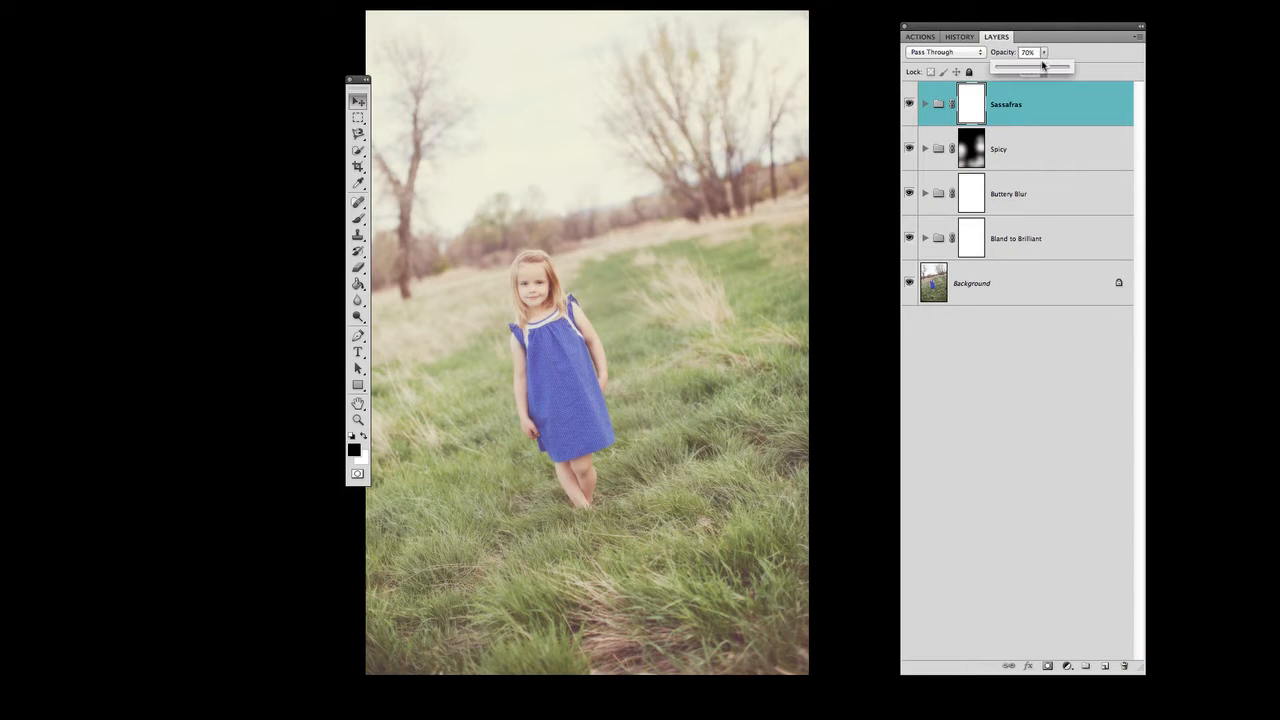
mouse_move(1045, 68)
left_mouse_down()
mouse_move(1012, 61)
mouse_move(1026, 67)
left_mouse_up()
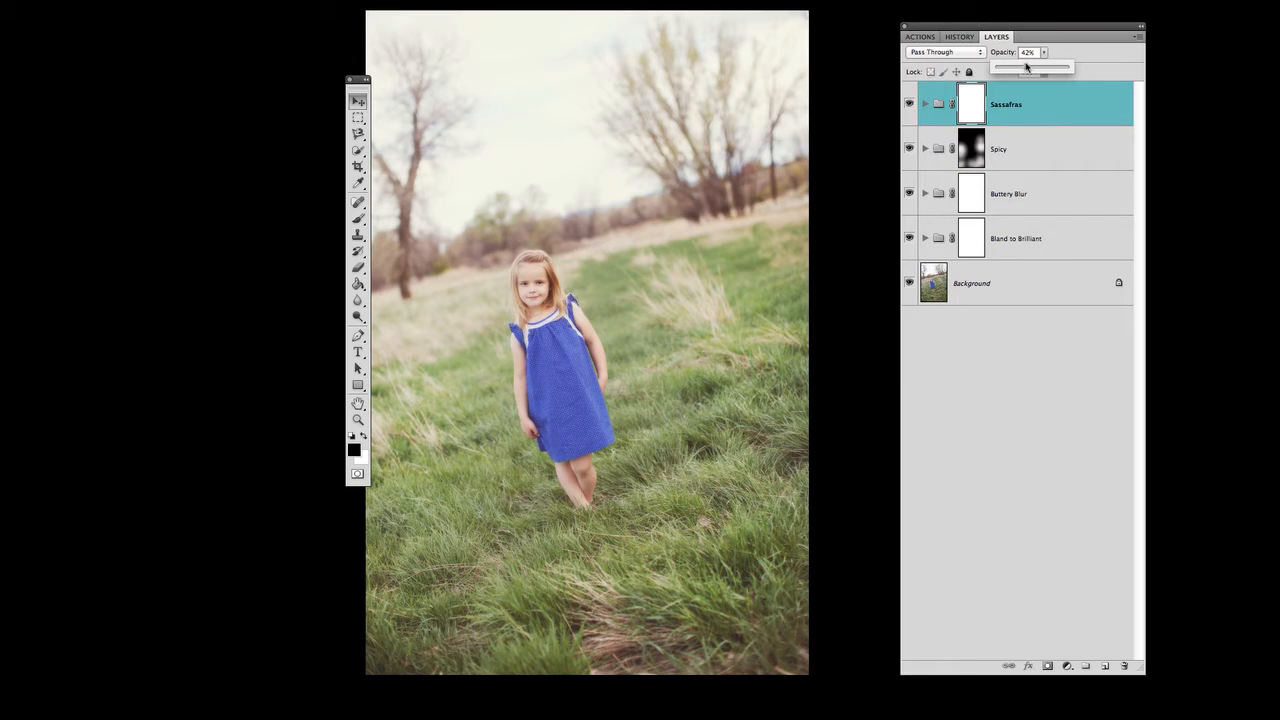
key("Escape")
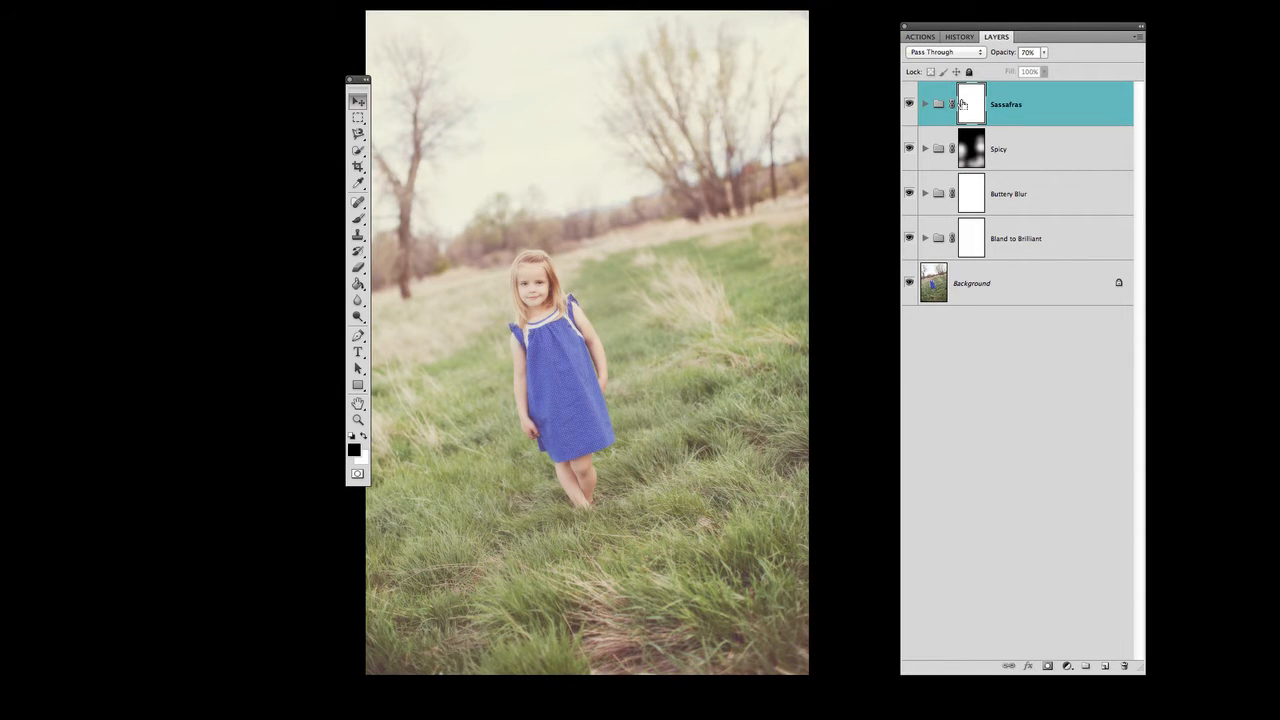
Invert the Sassafras group's mask to black and paint the effect back over the girl's face and hair with a small white brush.
key("ctrl+i")
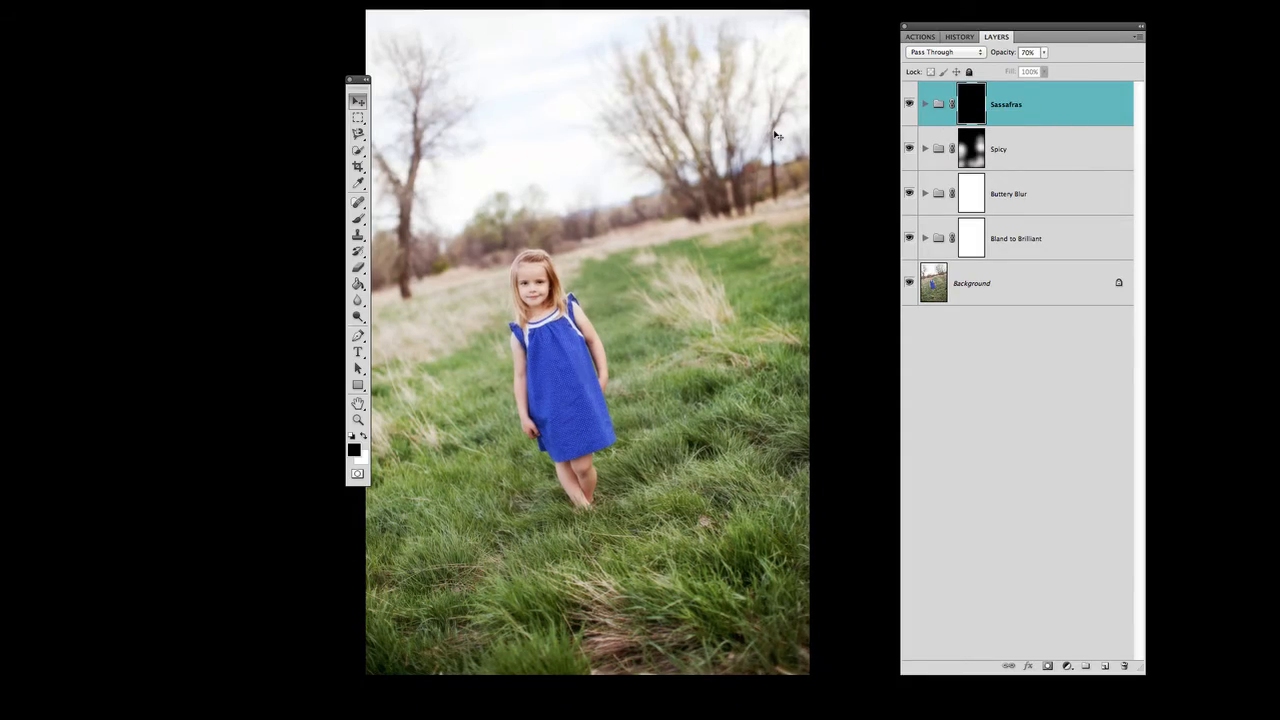
key("super+plus")
key("super+plus")
key("super+plus")
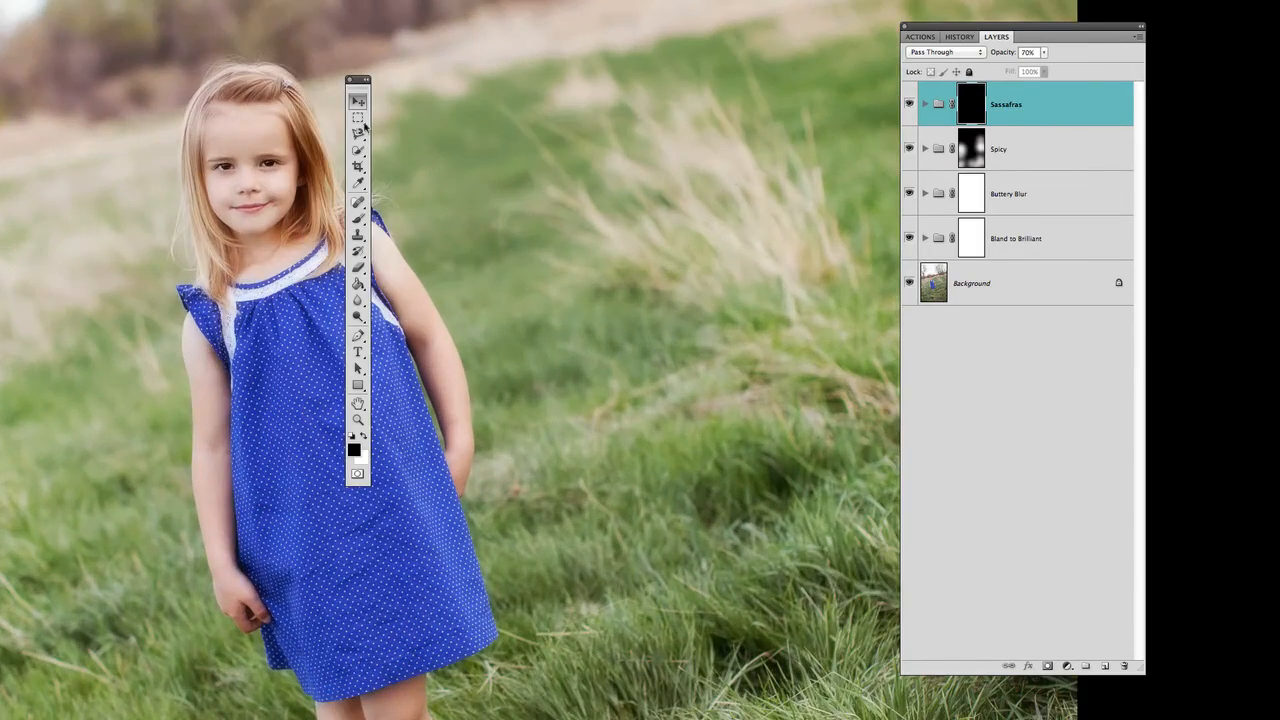
left_click_drag(393, 138, 777, 190)
key("b")
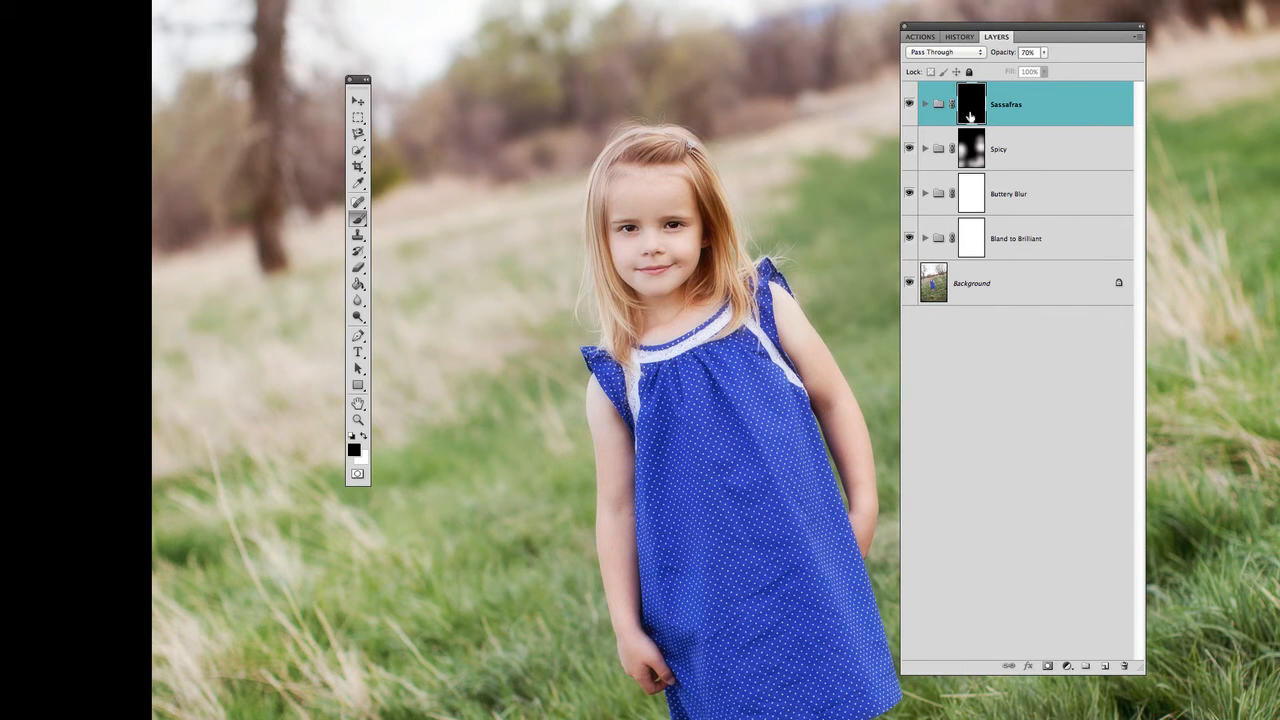
key("x")
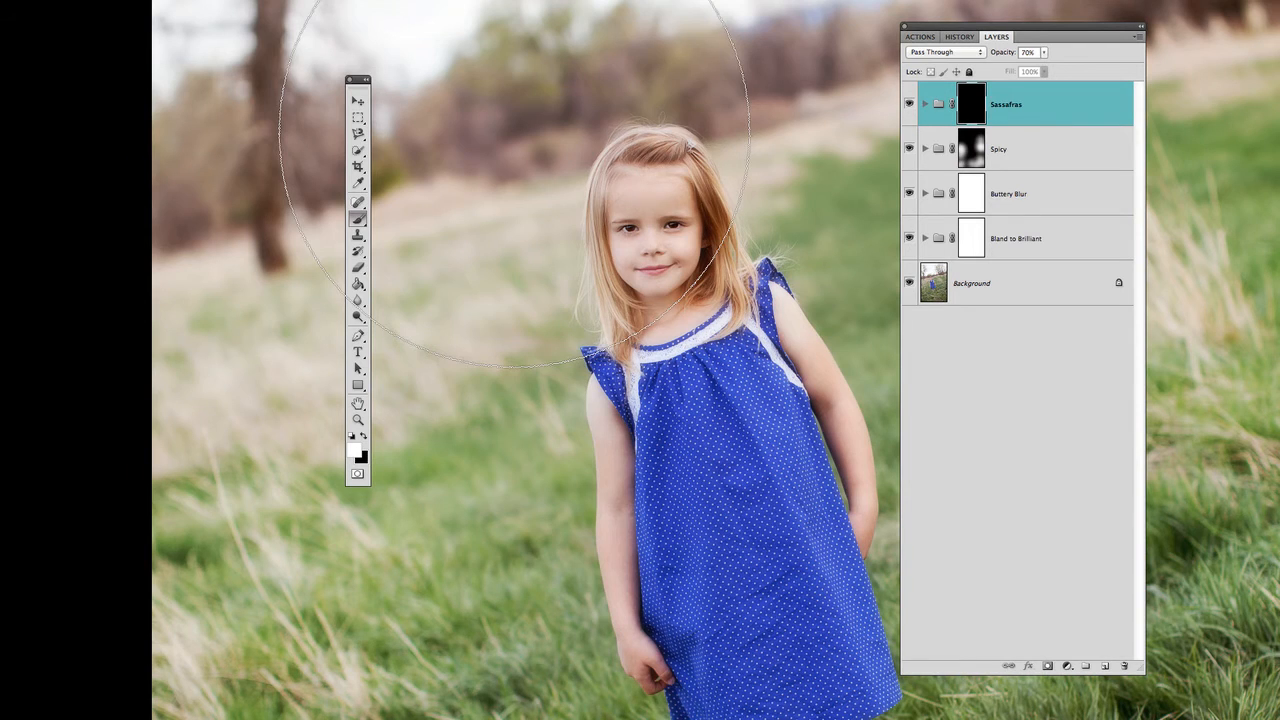
key("[")
key("[")
key("[")
key("[")
key("[")
key("[")
key("[")
key("[")
key("[")
key("[")
key("[")
key("[")
key("[")
key("[")
key("[")
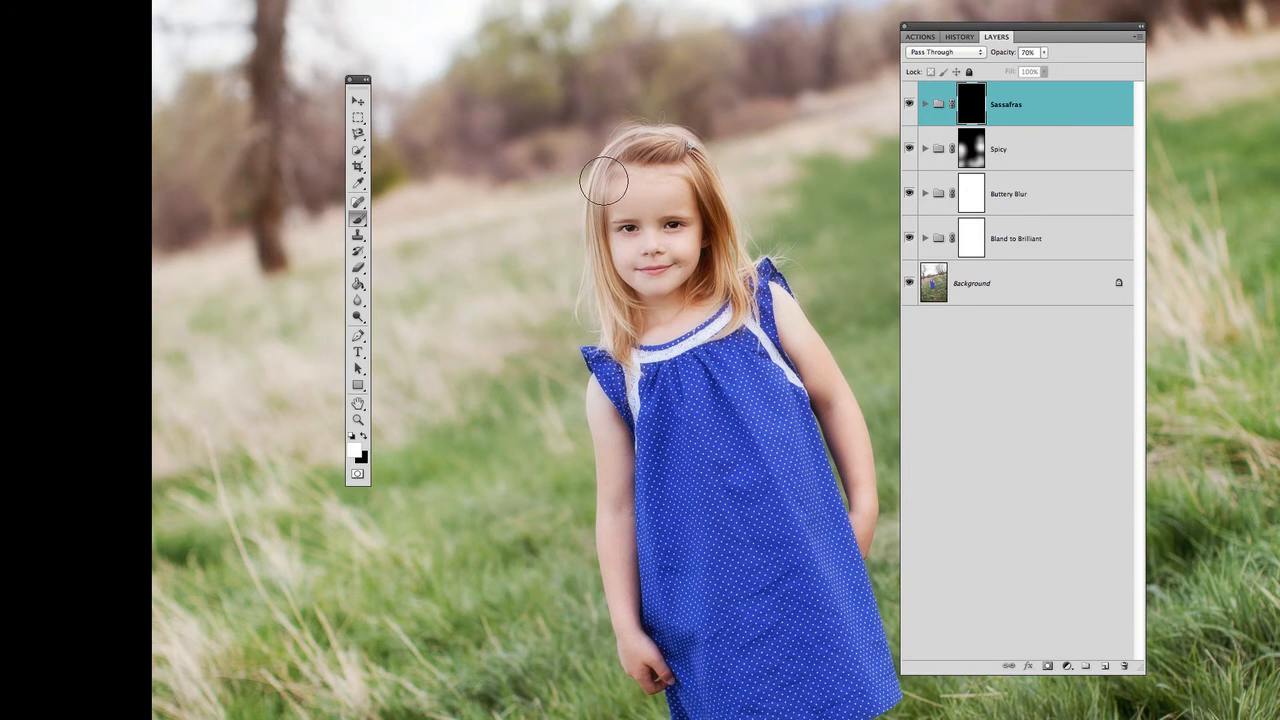
key("]")
key("]")
key("]")
mouse_move(600, 174)
left_mouse_down()
mouse_move(687, 101)
mouse_move(646, 117)
mouse_move(668, 158)
mouse_move(643, 167)
mouse_move(668, 185)
left_mouse_up()
Touch up the Sassafras mask with a larger brush, using black over the dress and white beside the girl's hair.
key("]")
key("]")
key("]")
key("]")
key("]")
key("]")
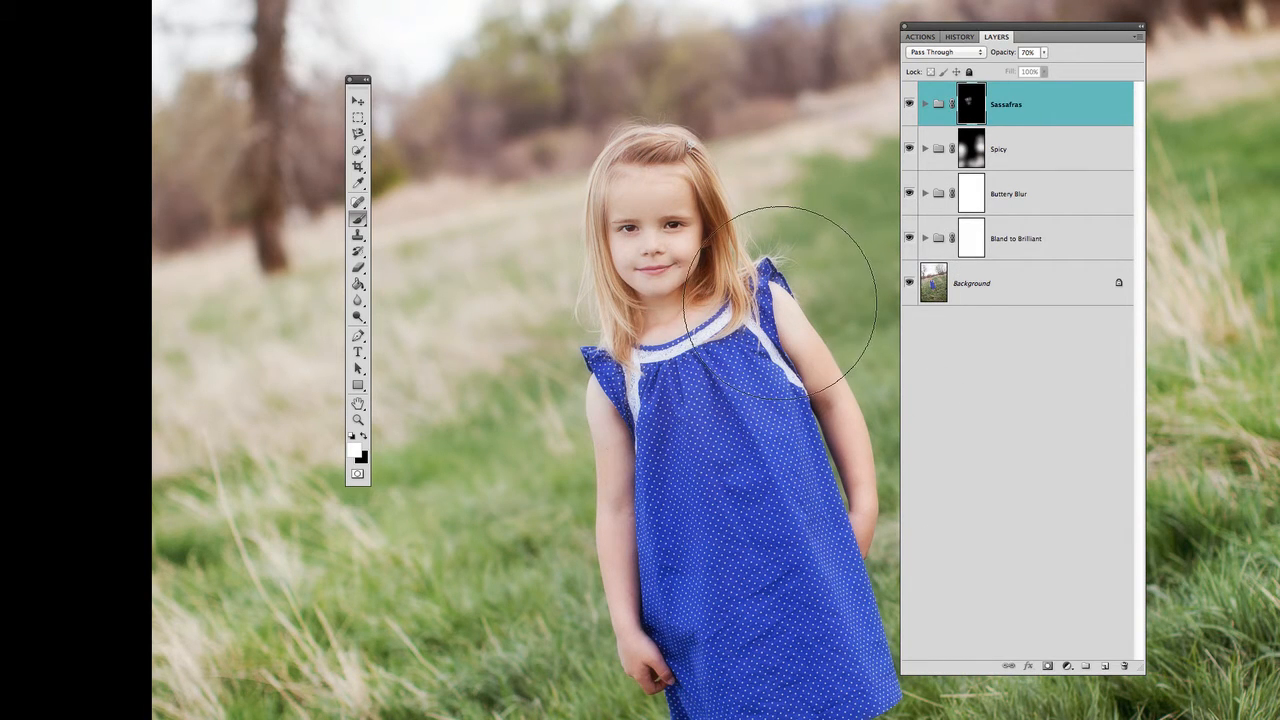
key("x")
left_click_drag(717, 383, 727, 502)
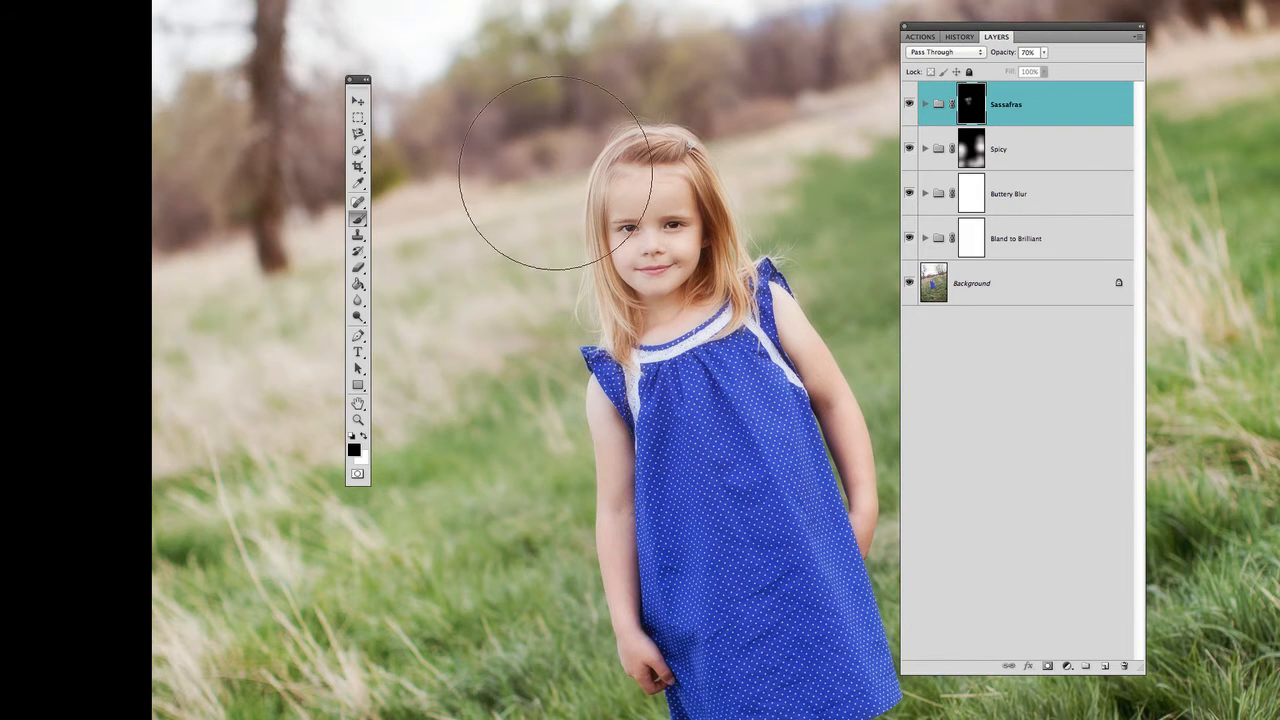
key("x")
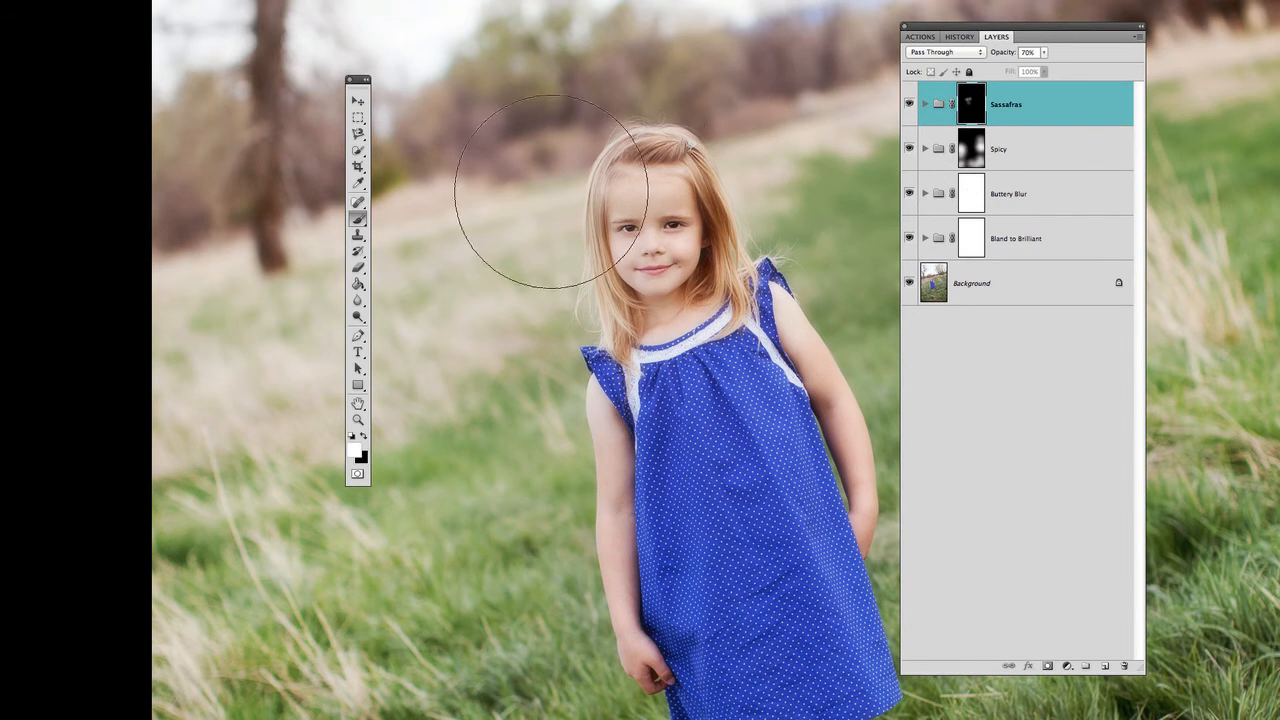
left_click(551, 191)
Compare the portrait with and without the Sassafras group and set the group's opacity to 35%.
key("ctrl+0")
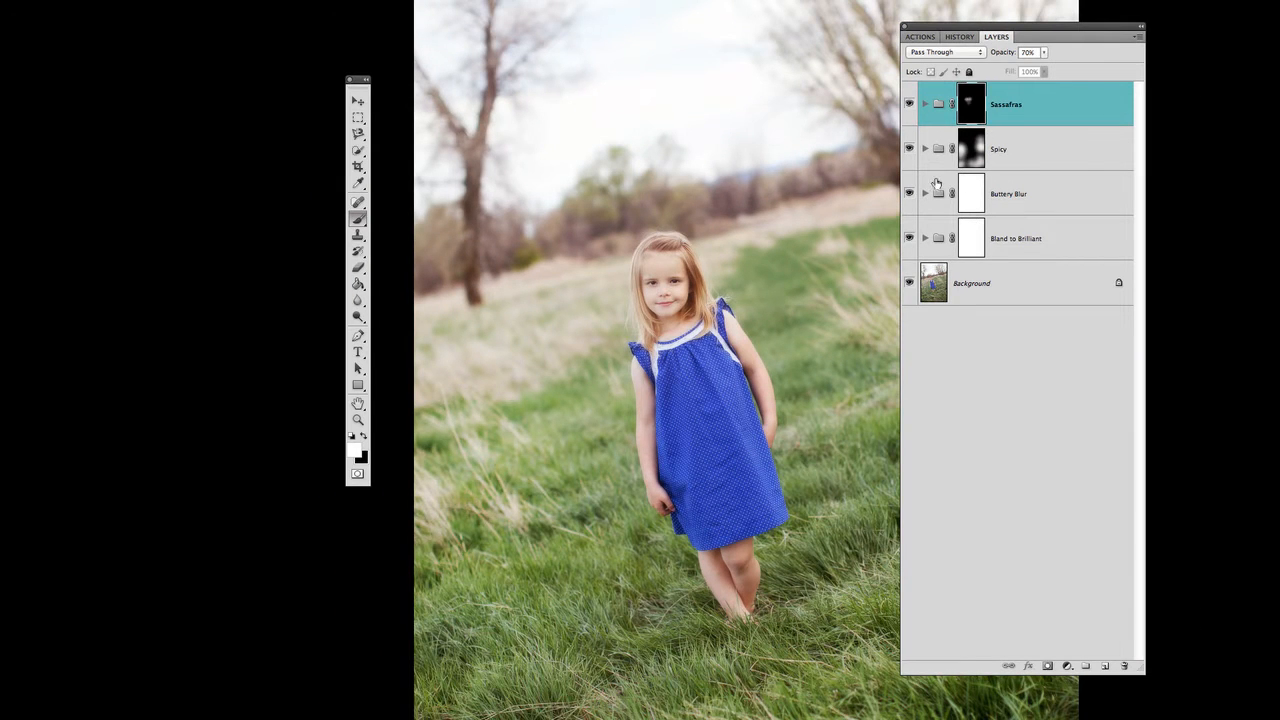
left_click(909, 103)
left_click(909, 103)
left_click(909, 104)
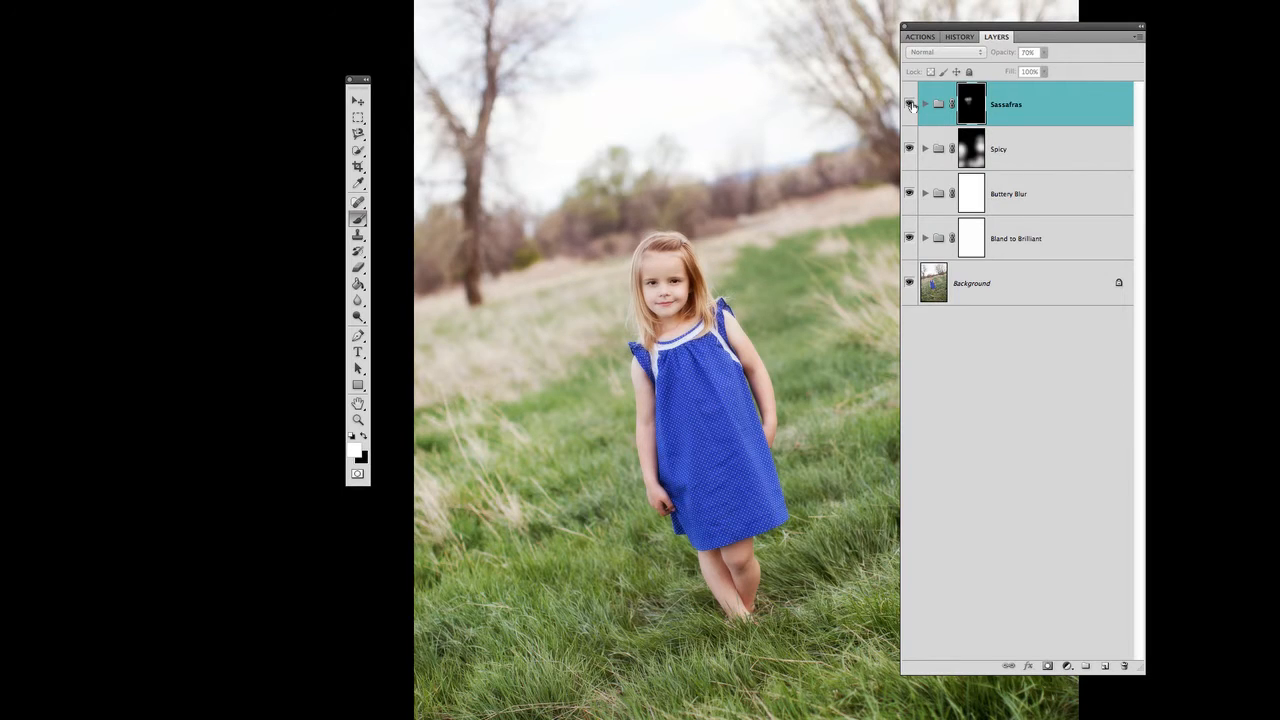
left_click(1044, 53)
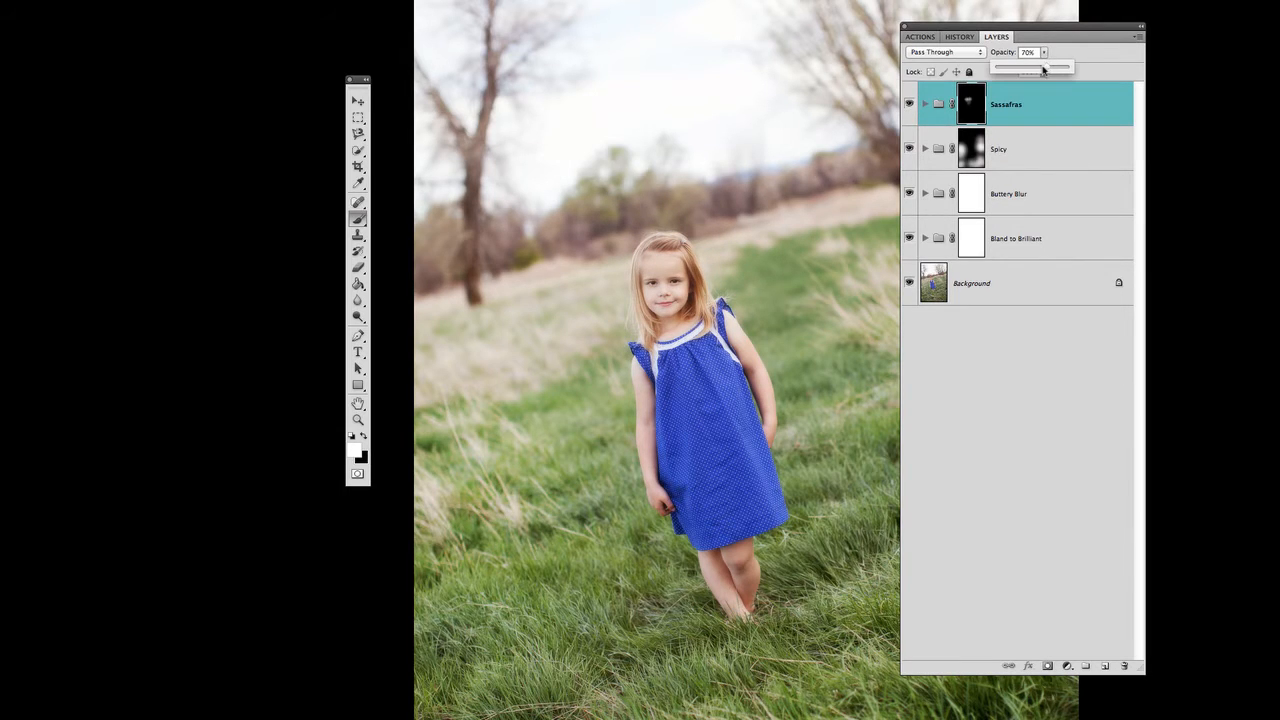
left_click_drag(996, 68, 1004, 69)
Search ActionFire for "bring" and run the Bring on the Bokeh {M K • HeART & Soul} action.
key("super+minus")
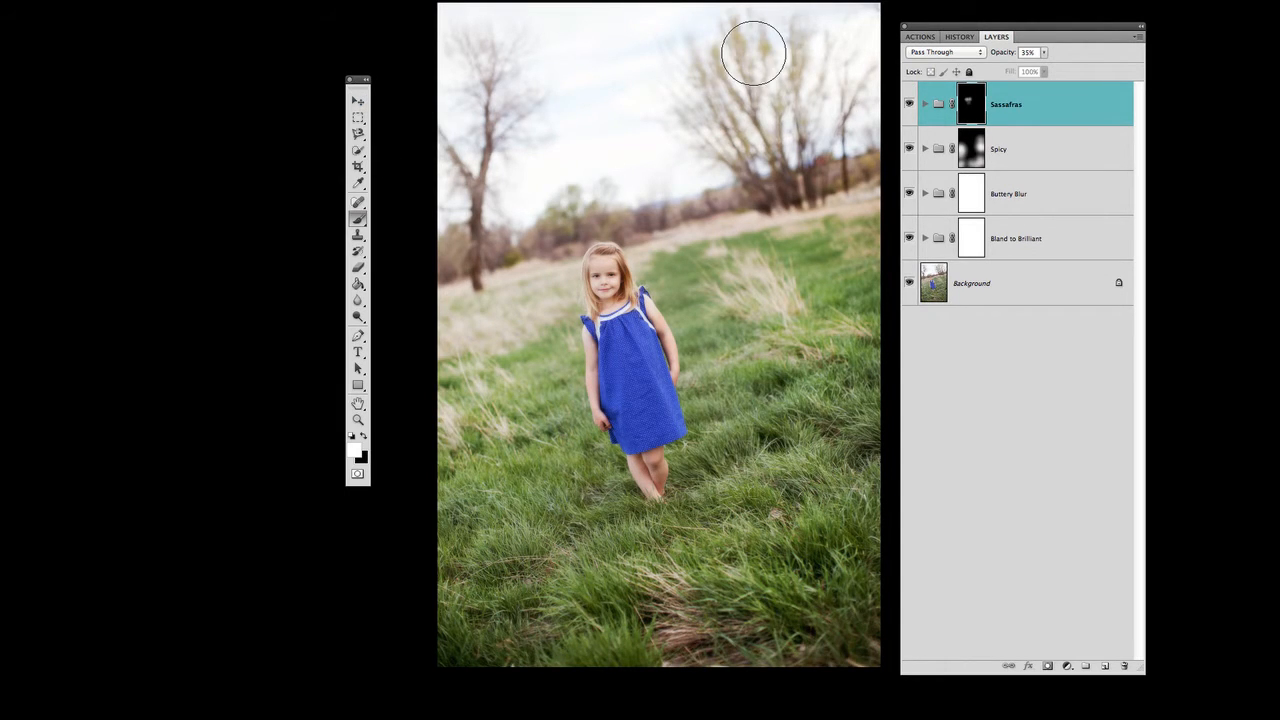
key("F5")
type("bring")
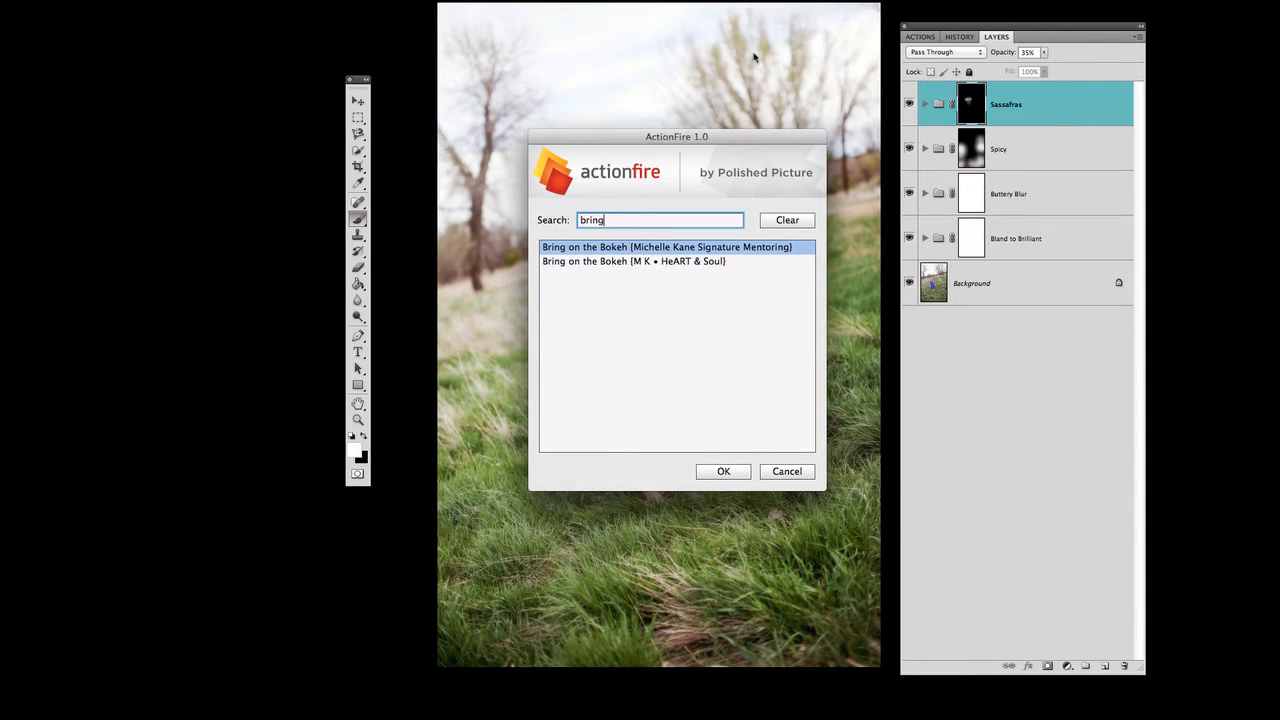
left_click(667, 263)
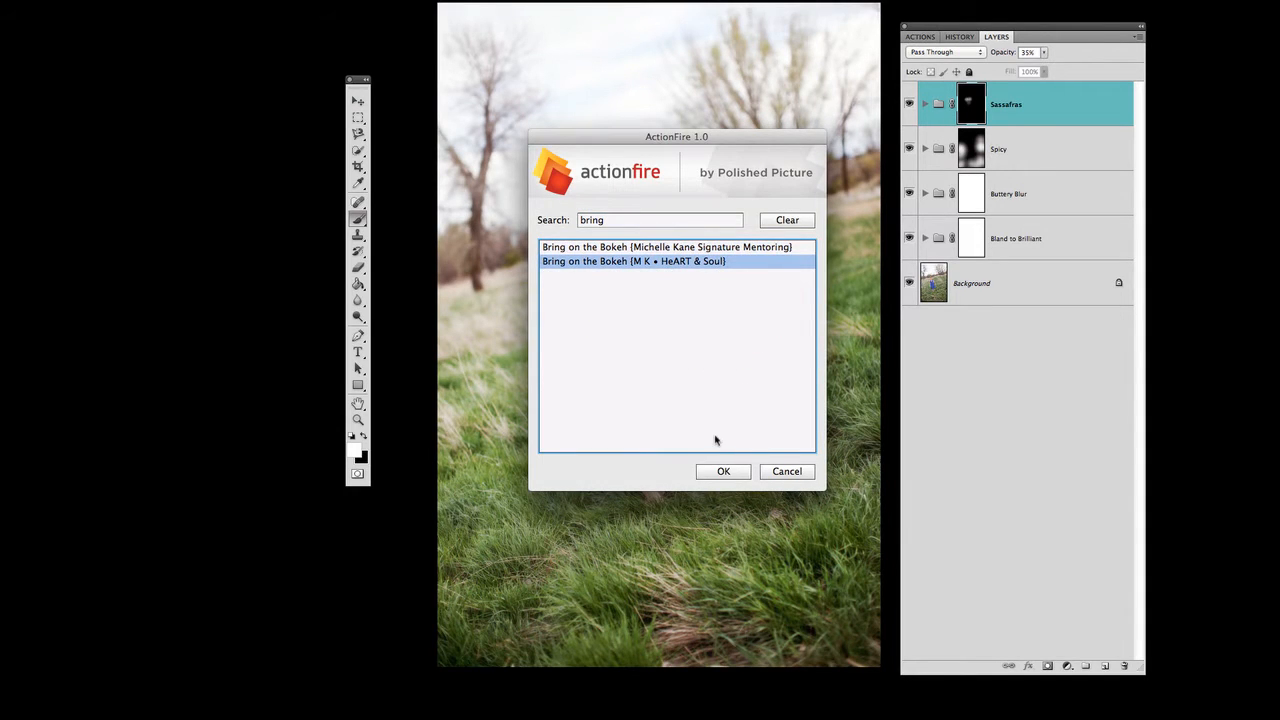
left_click(723, 471)
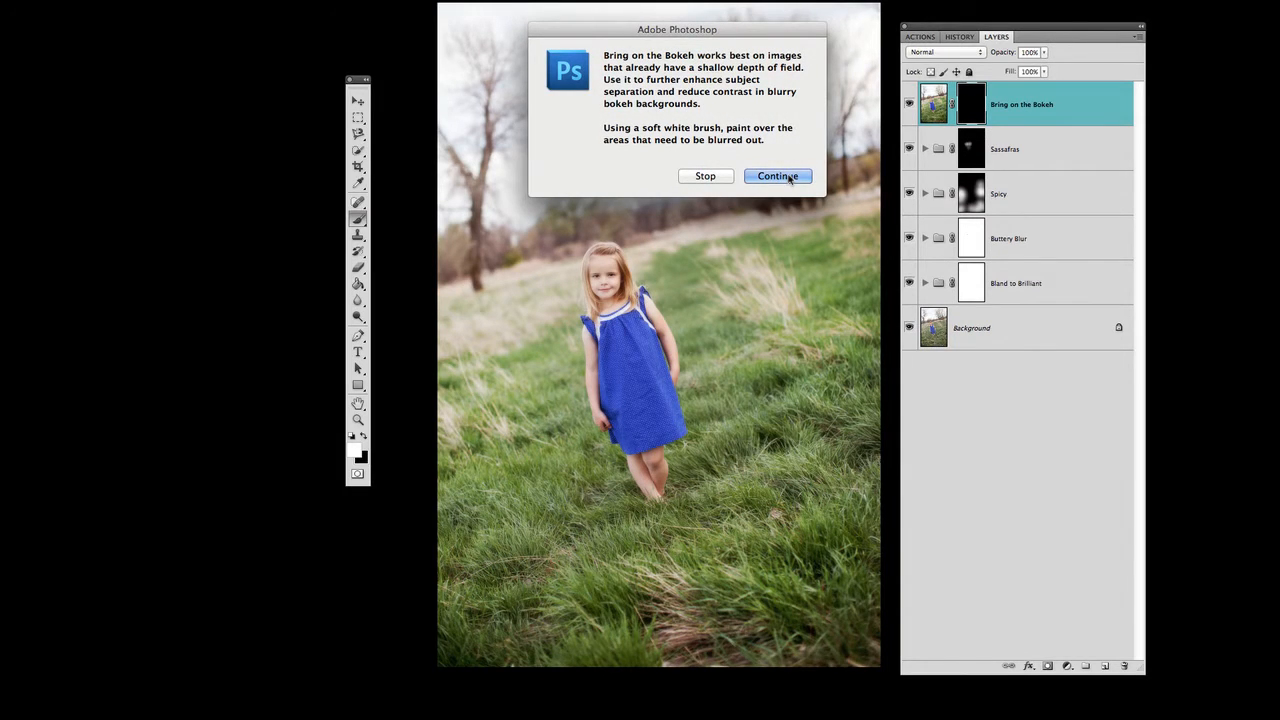
left_click(777, 176)
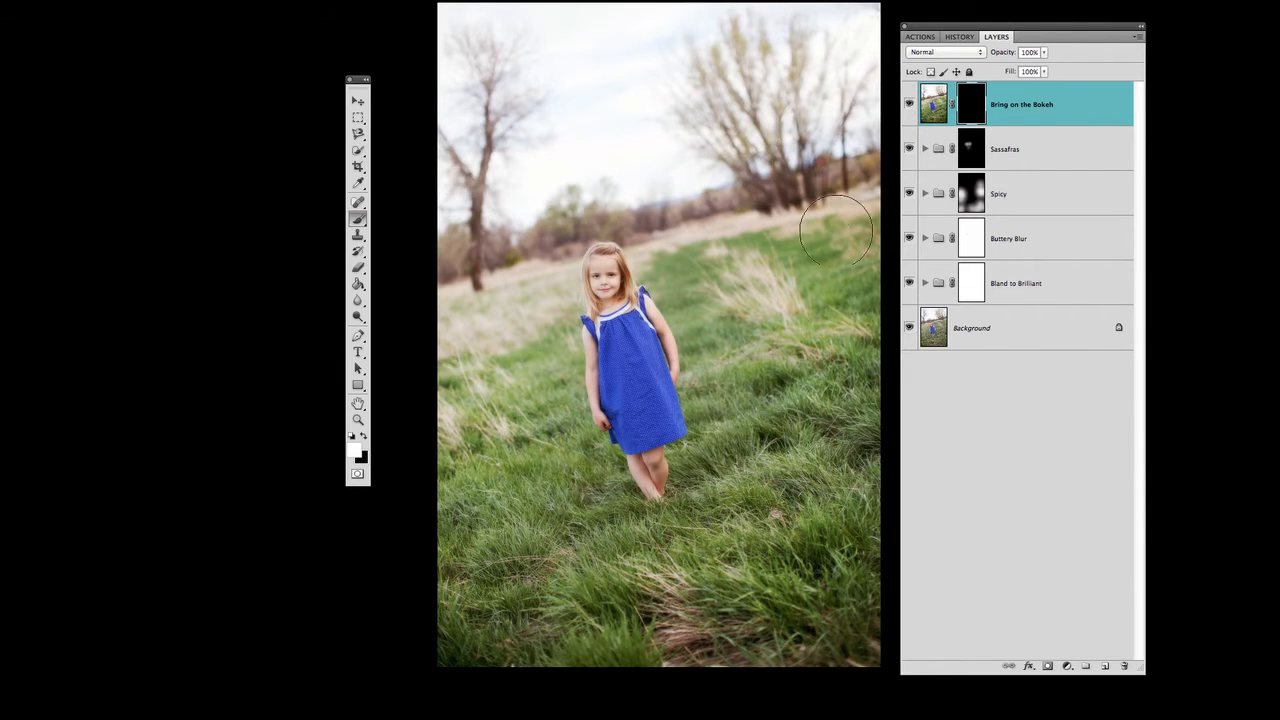
Paint the Bring on the Bokeh blur into the grass around the girl with an enlarged white brush.
key("bracketright")
key("bracketright")
key("bracketright")
key("bracketright")
key("bracketright")
mouse_move(790, 565)
left_mouse_down()
mouse_move(694, 691)
mouse_move(637, 663)
mouse_move(640, 650)
left_mouse_up()
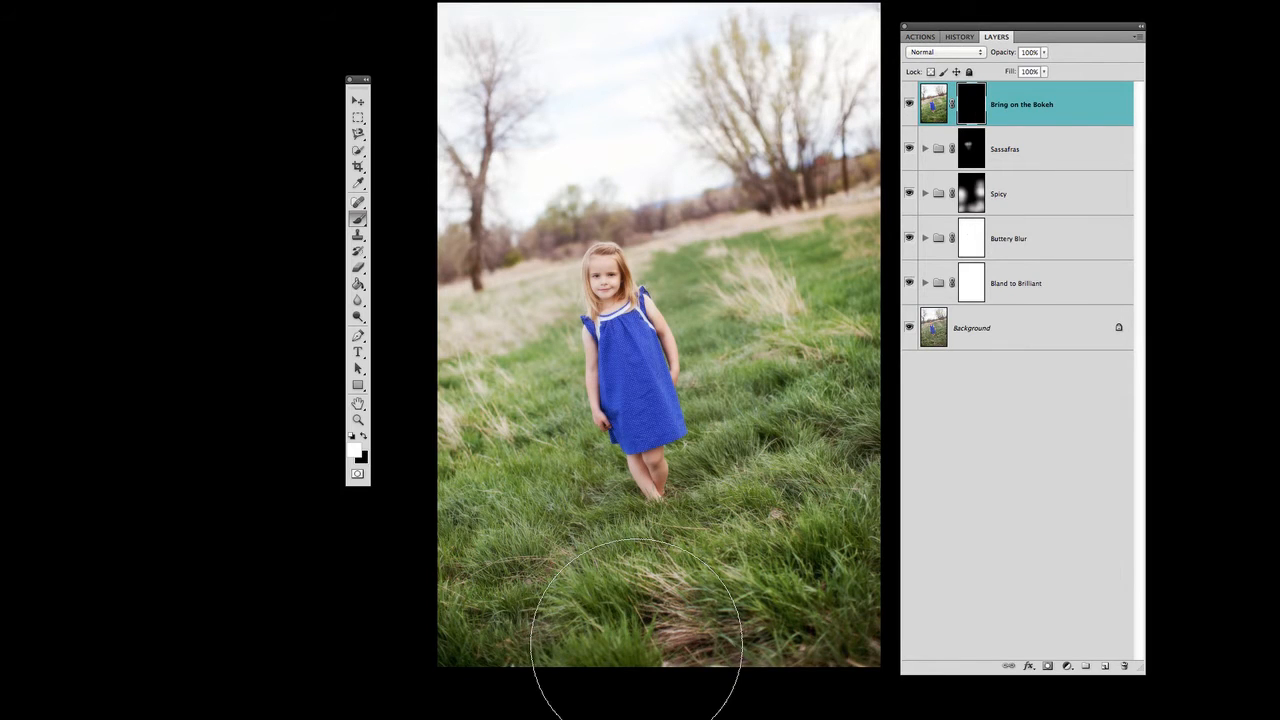
scroll(636, 645, "down", 1)
mouse_move(857, 303)
left_mouse_down()
mouse_move(749, 597)
mouse_move(695, 640)
left_mouse_up()
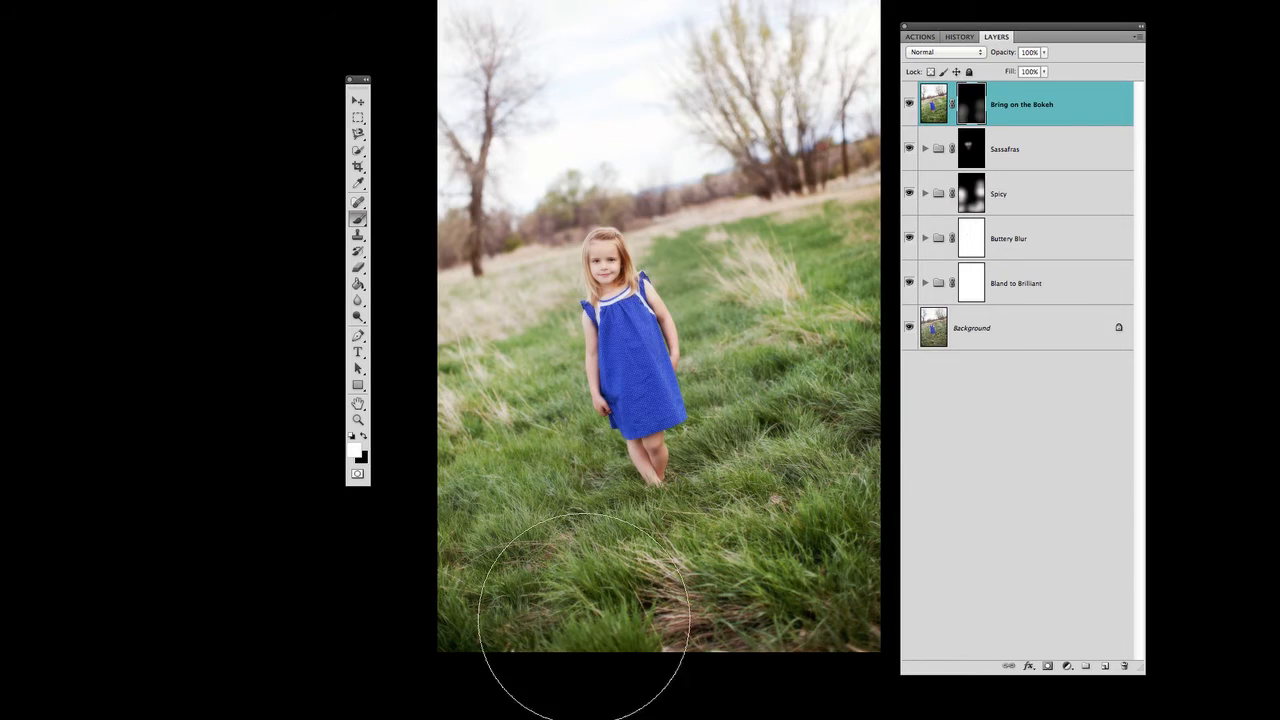
left_click(763, 566)
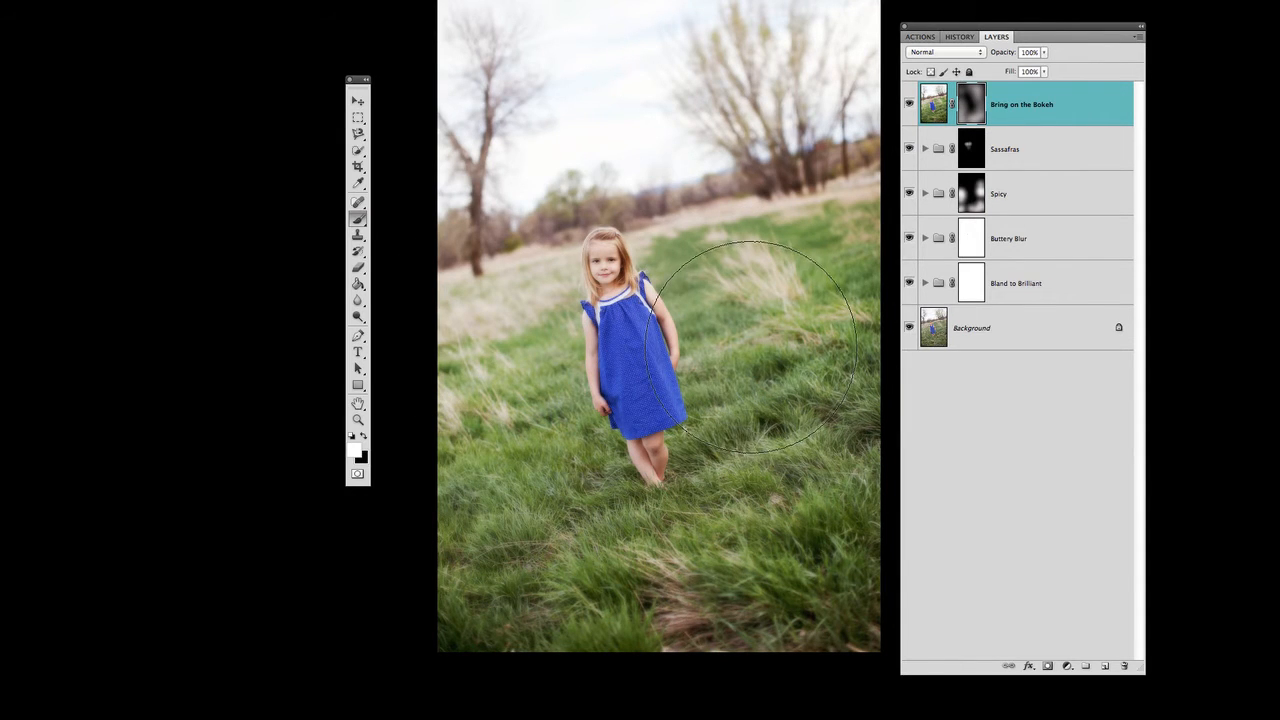
Resize the brush and paint more bokeh blur into the tall grass beside the girl and the foreground grass.
key("bracketleft")
key("bracketleft")
key("bracketleft")
key("bracketleft")
key("bracketleft")
key("bracketleft")
key("bracketleft")
key("bracketright")
key("bracketright")
key("bracketright")
key("bracketright")
key("bracketright")
key("bracketright")
key("bracketright")
key("bracketright")
left_click_drag(810, 286, 752, 268)
left_click_drag(808, 614, 711, 614)
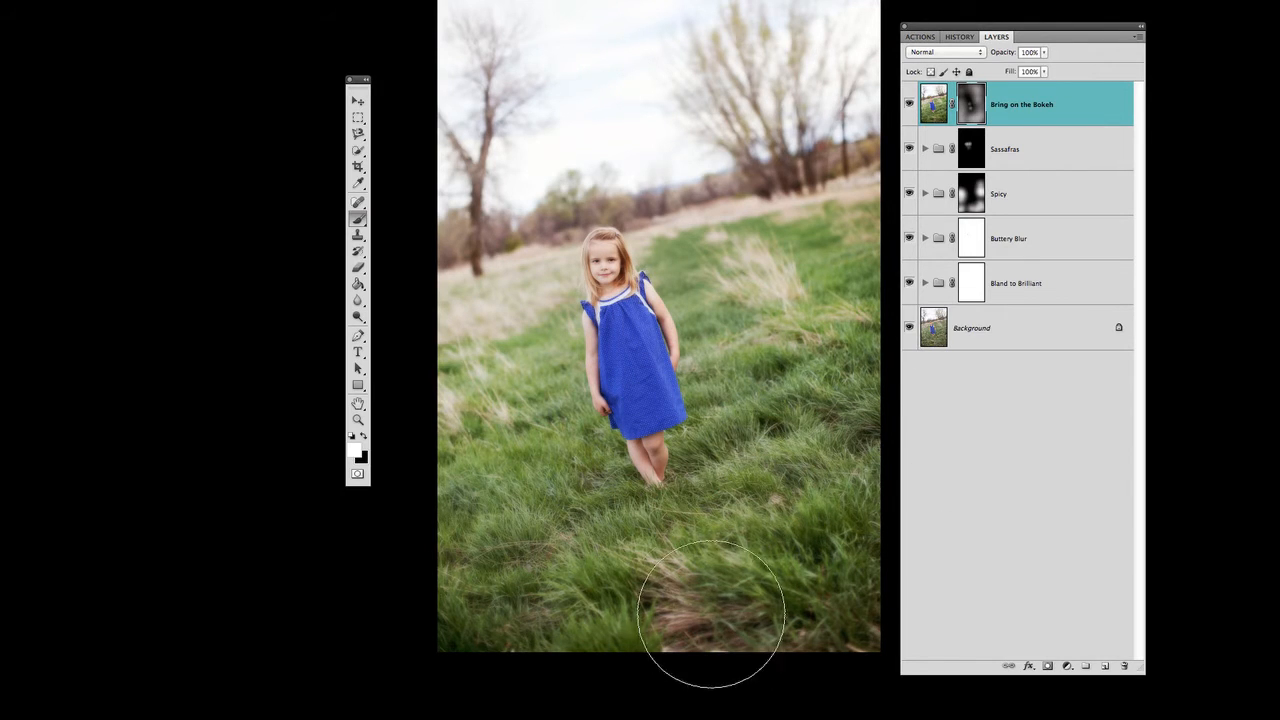
Compare the edit with the original by showing only the Background layer, and restore all layers.
left_click(909, 328, "alt")
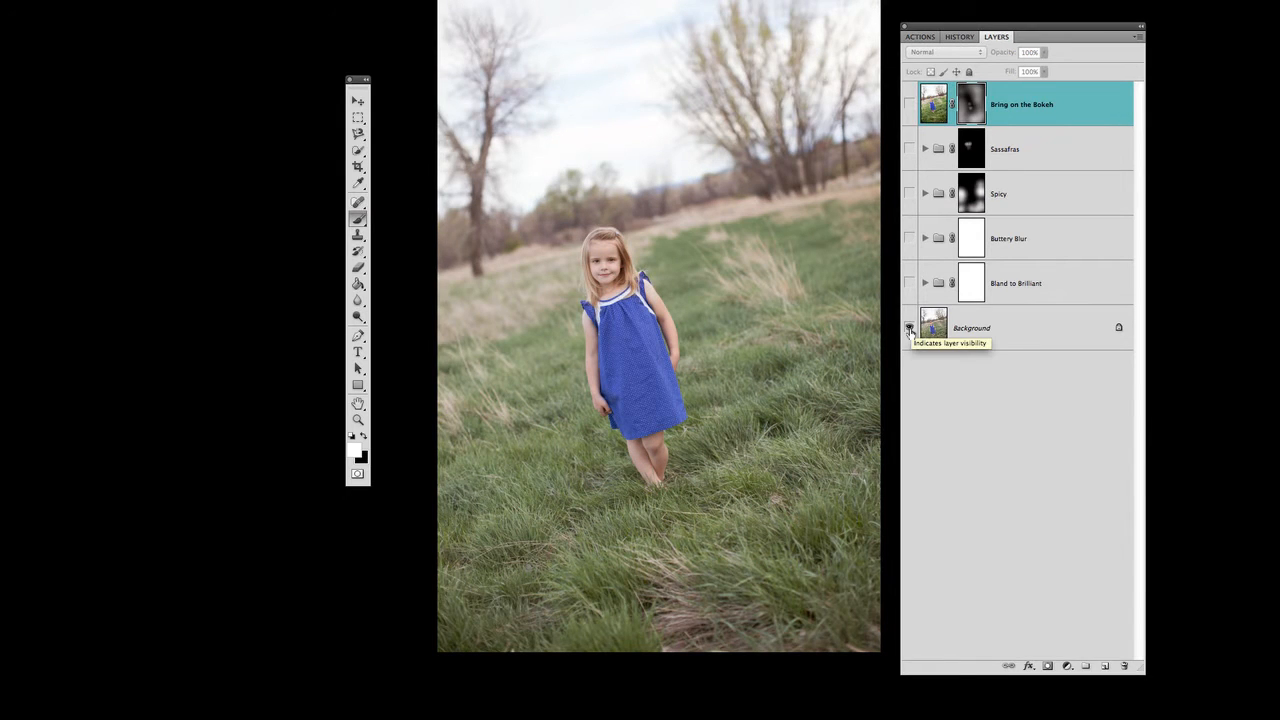
left_click(909, 329, "alt")
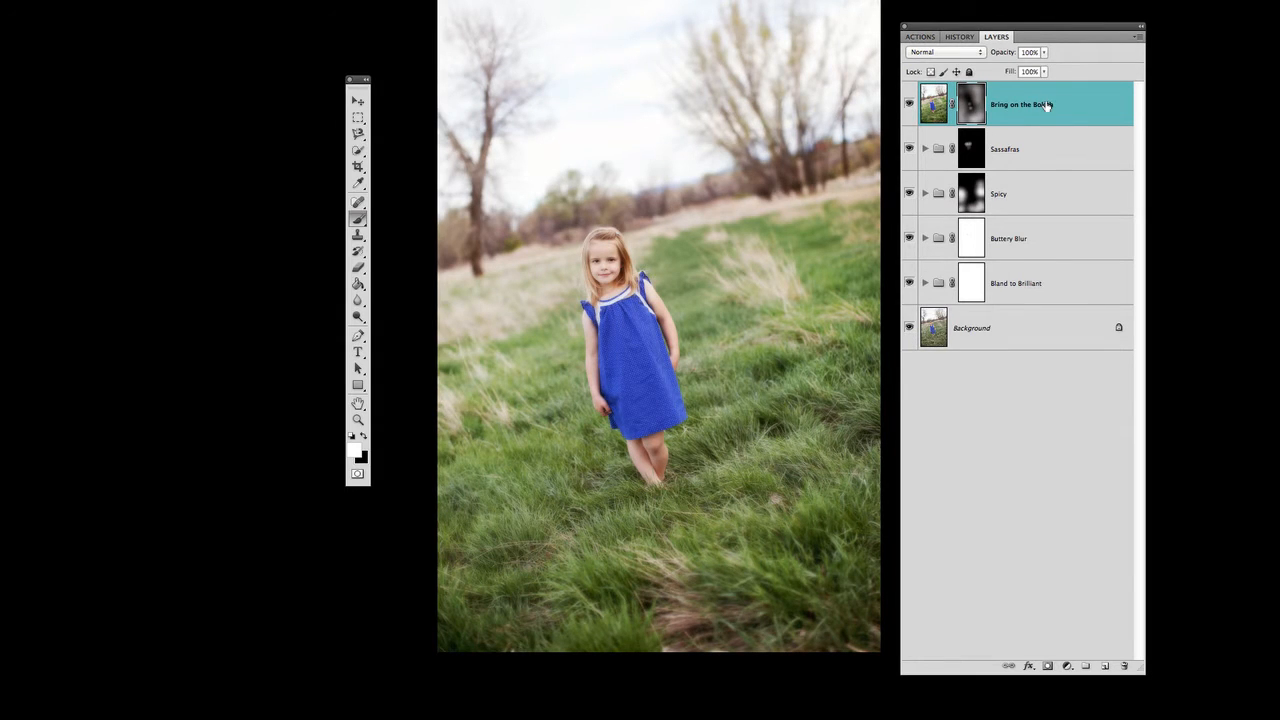
Search ActionFire for "rosy ch" and run the Rosy Cheeks + Lips {M K • HeART & Soul} action.
key("super+plus")
key("super+plus")
key("super+plus")
key("super+plus")
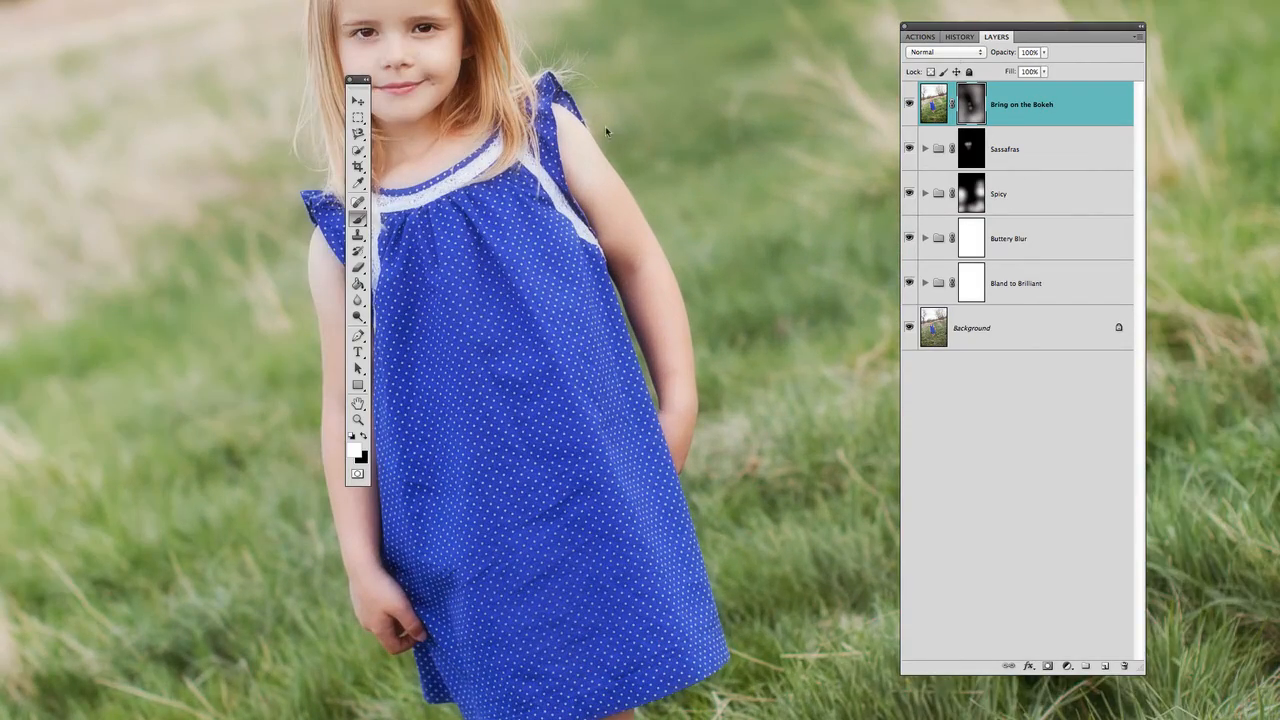
mouse_move(606, 129)
left_mouse_down()
mouse_move(786, 186)
mouse_move(789, 214)
left_mouse_up()
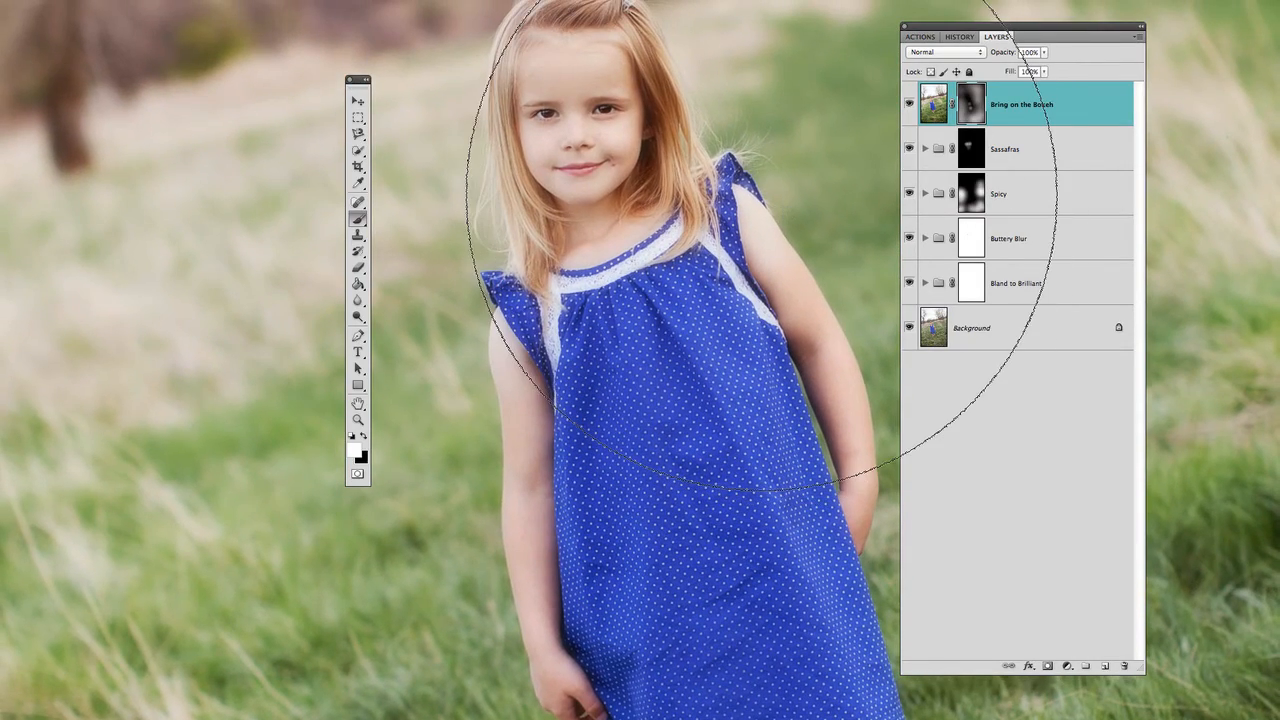
key("F1")
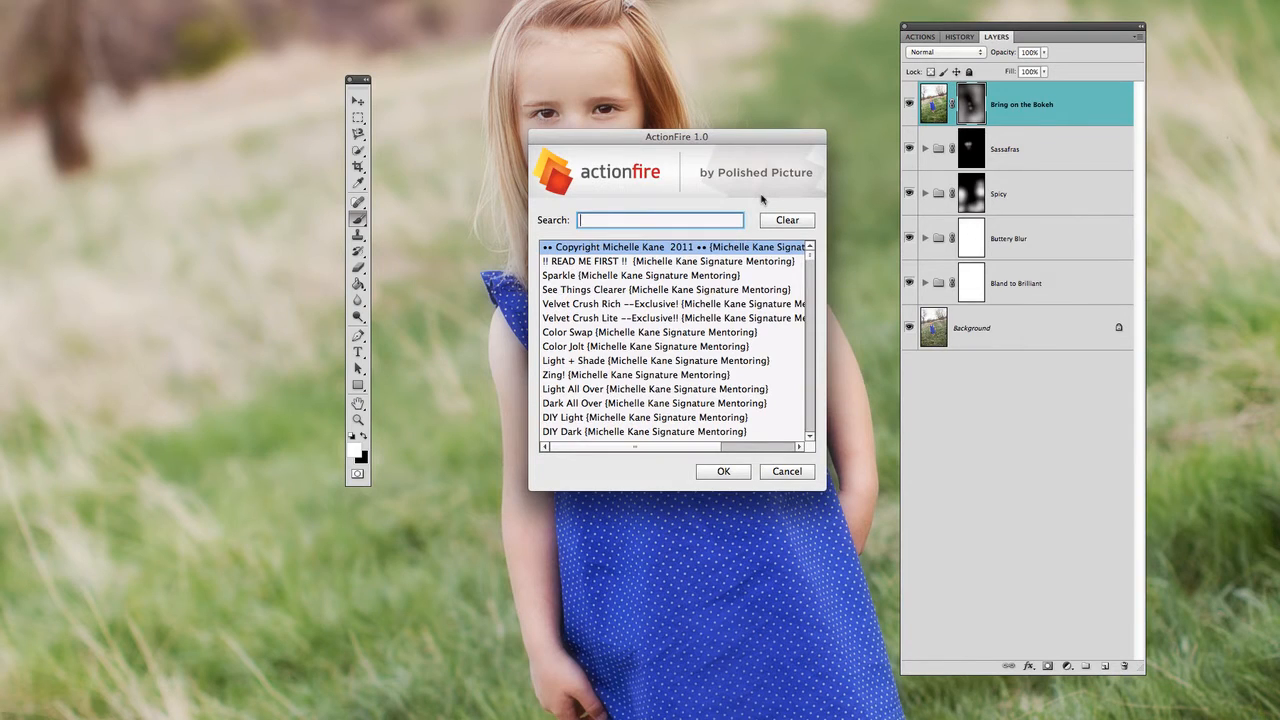
type("rosyc")
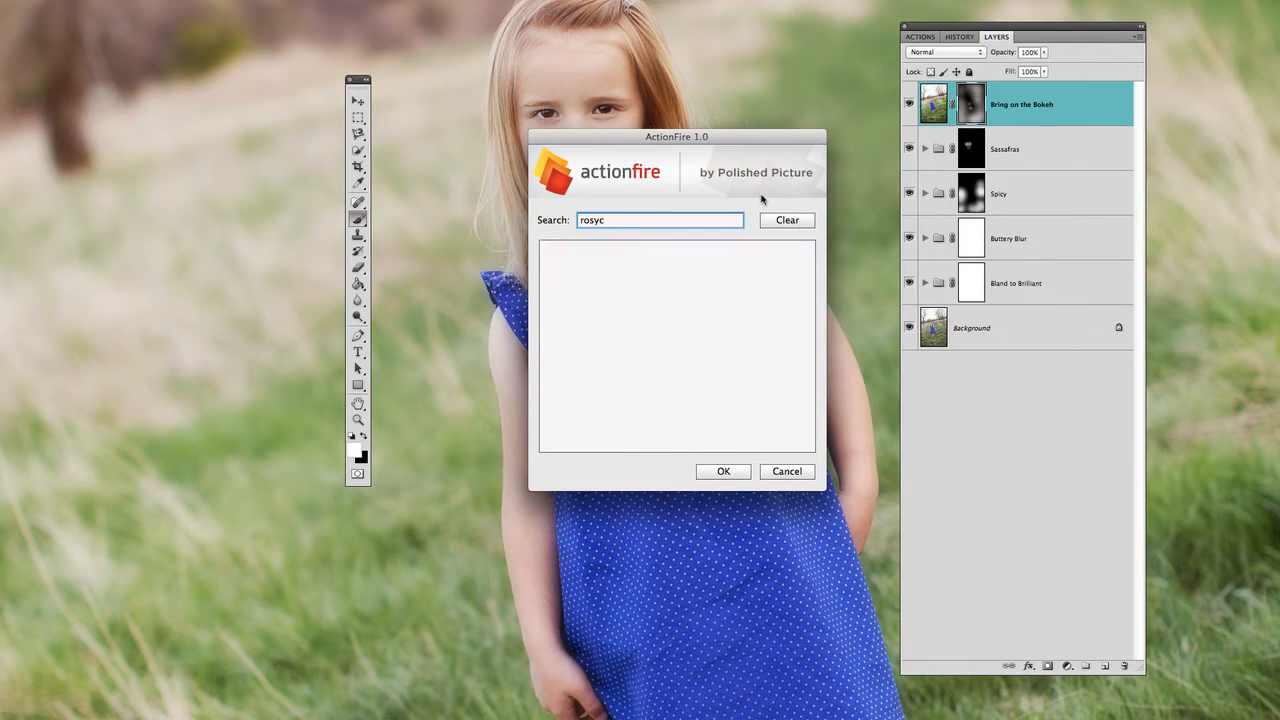
key("BackSpace")
key("BackSpace")
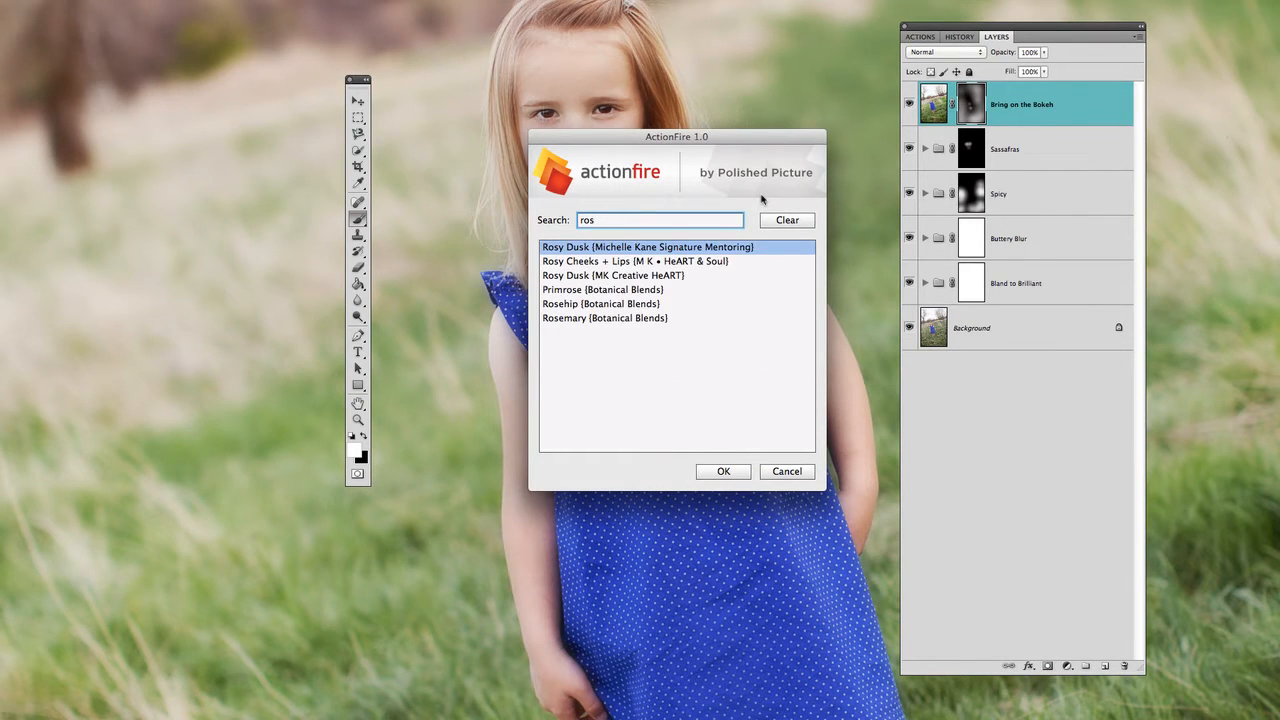
type("y ch")
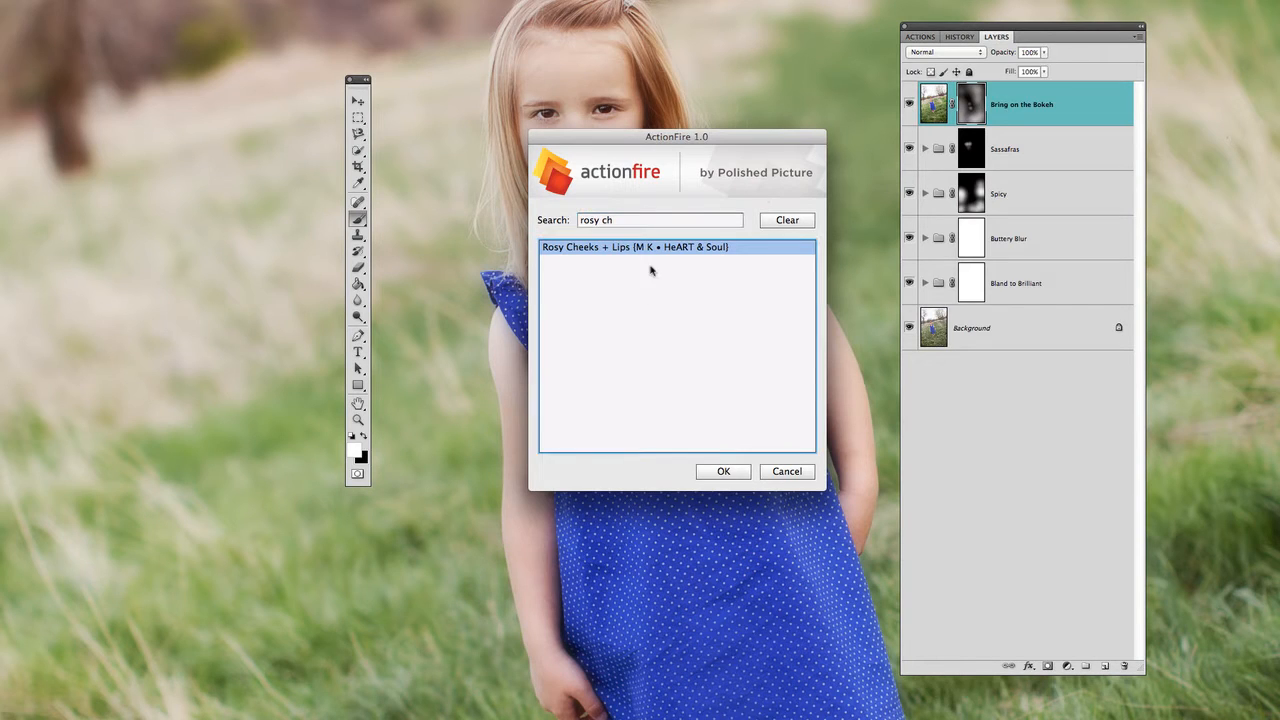
left_click(714, 477)
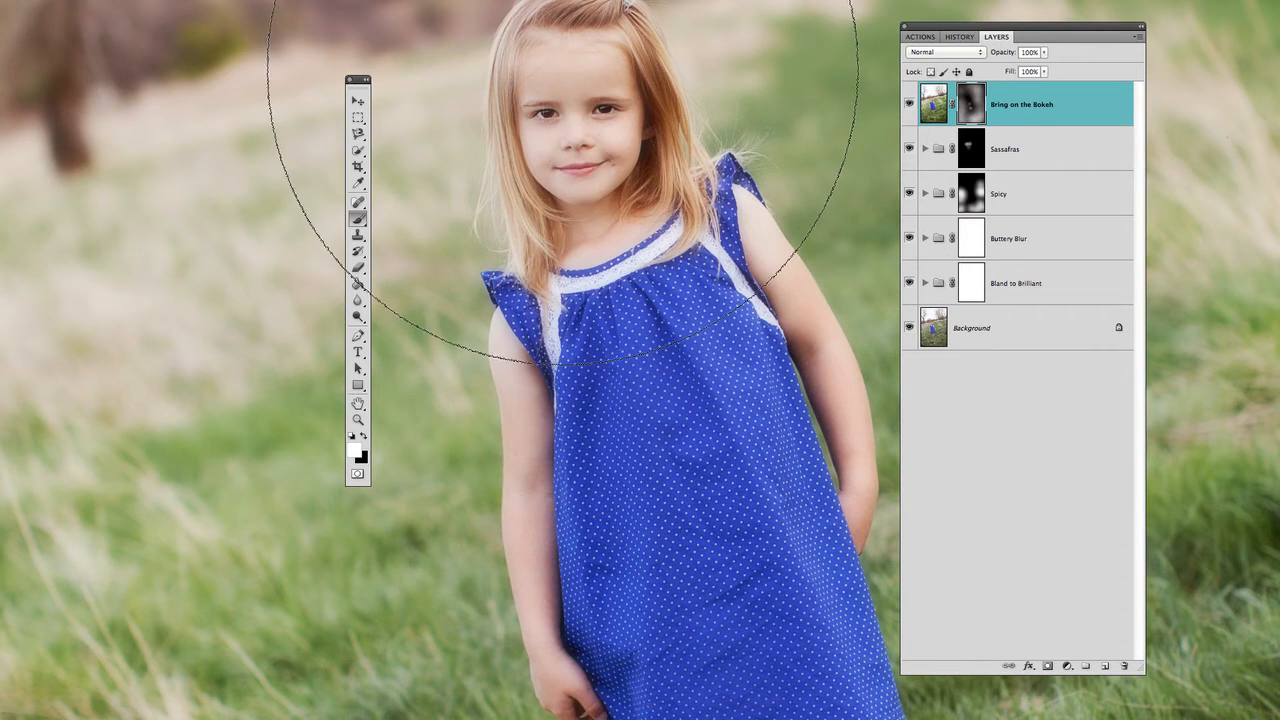
Shrink the white brush to a small tip for detail work on the girl's cheeks and lips.
key("bracketleft")
key("bracketleft")
key("bracketleft")
key("bracketleft")
key("bracketleft")
key("bracketleft")
key("bracketleft")
key("bracketleft")
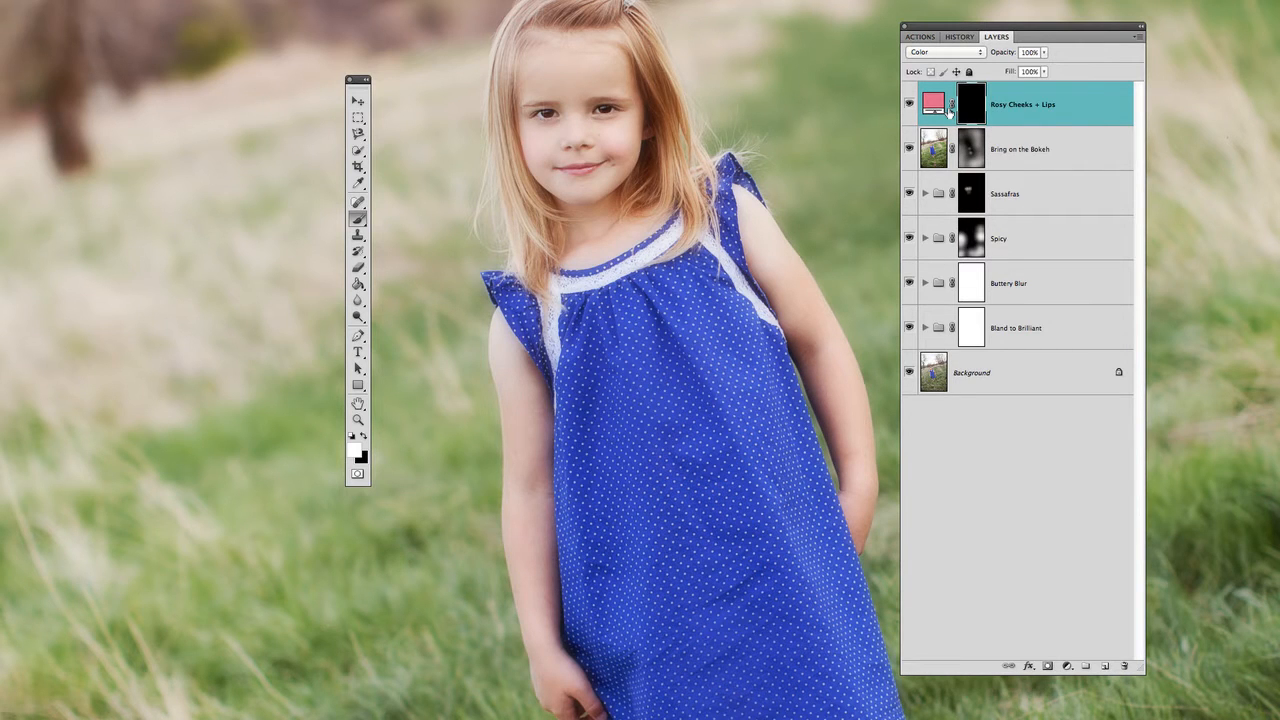
Search ActionFire for "sum" and run the Sumptuous Smolder {MK Creative HeART} action.
key("ctrl+0")
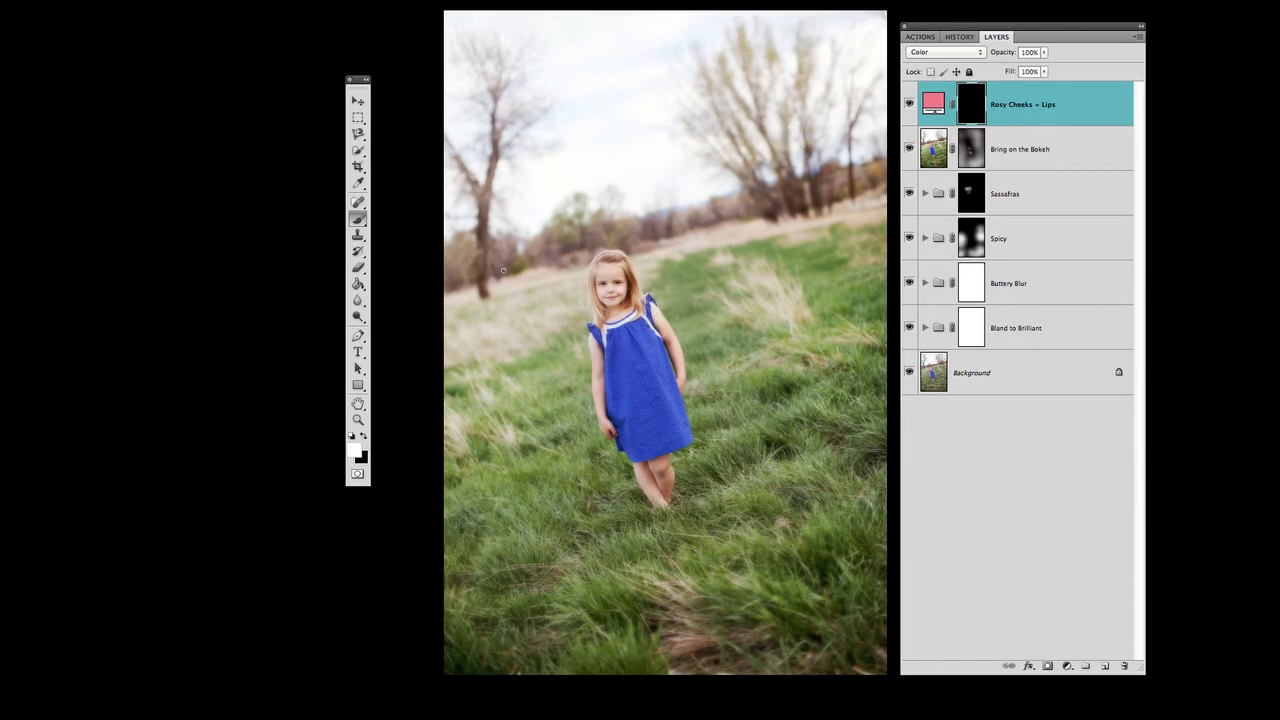
key("v")
key("F1")
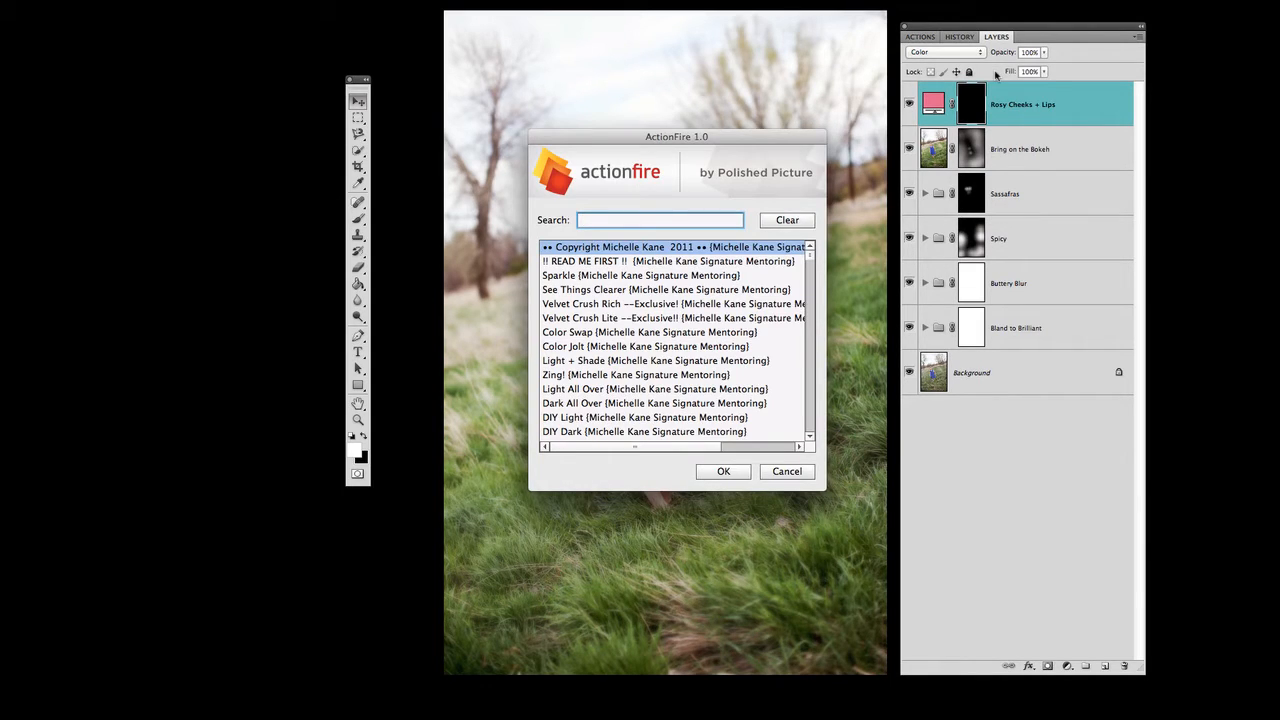
type("sum")
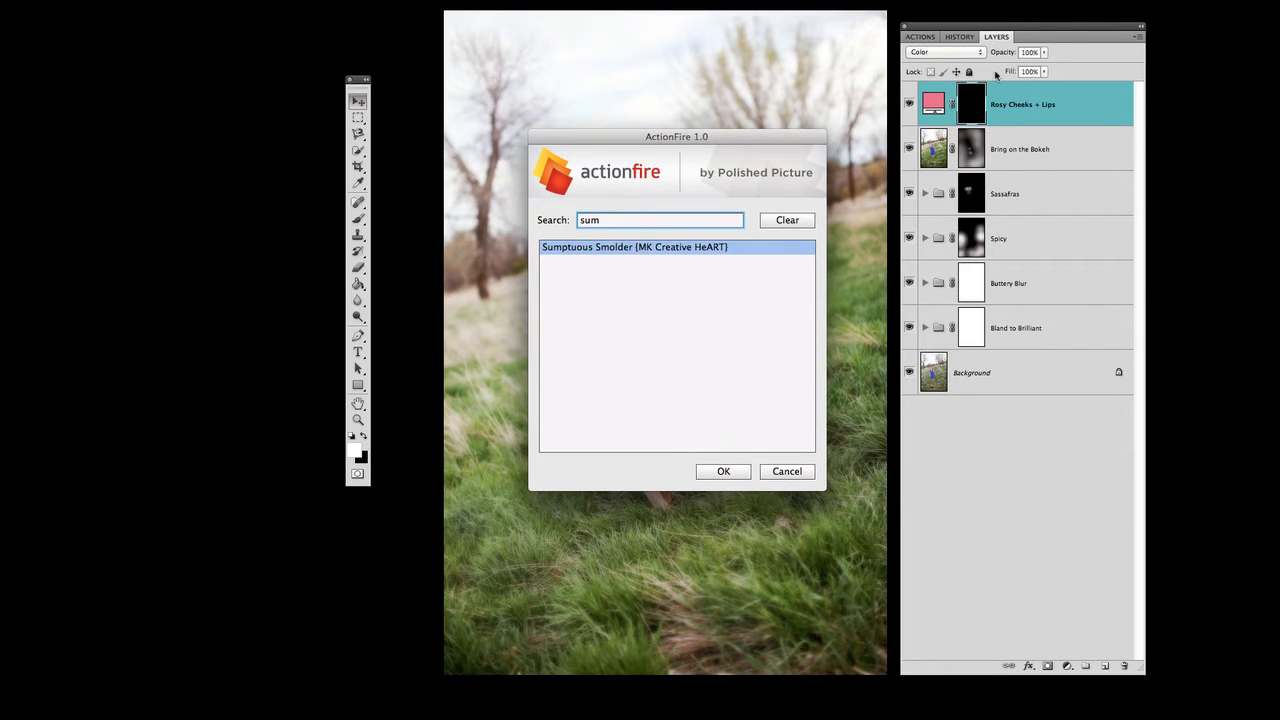
key("Return")
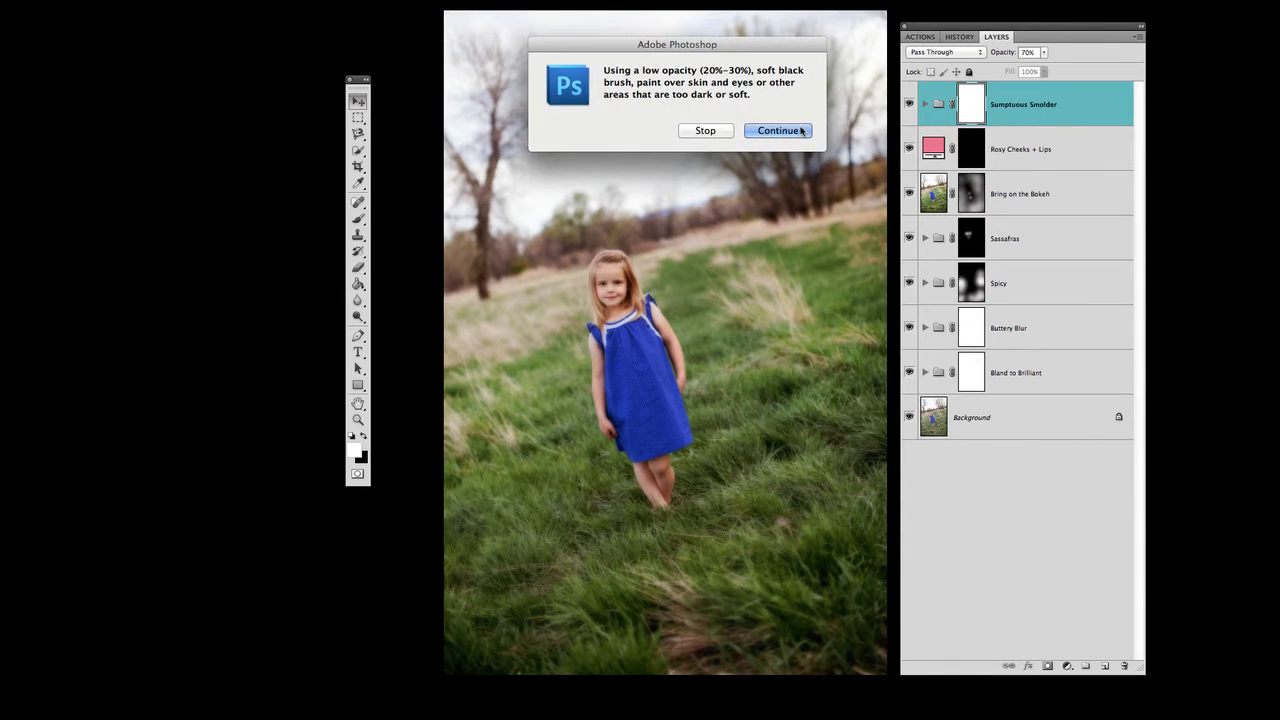
left_click(778, 130)
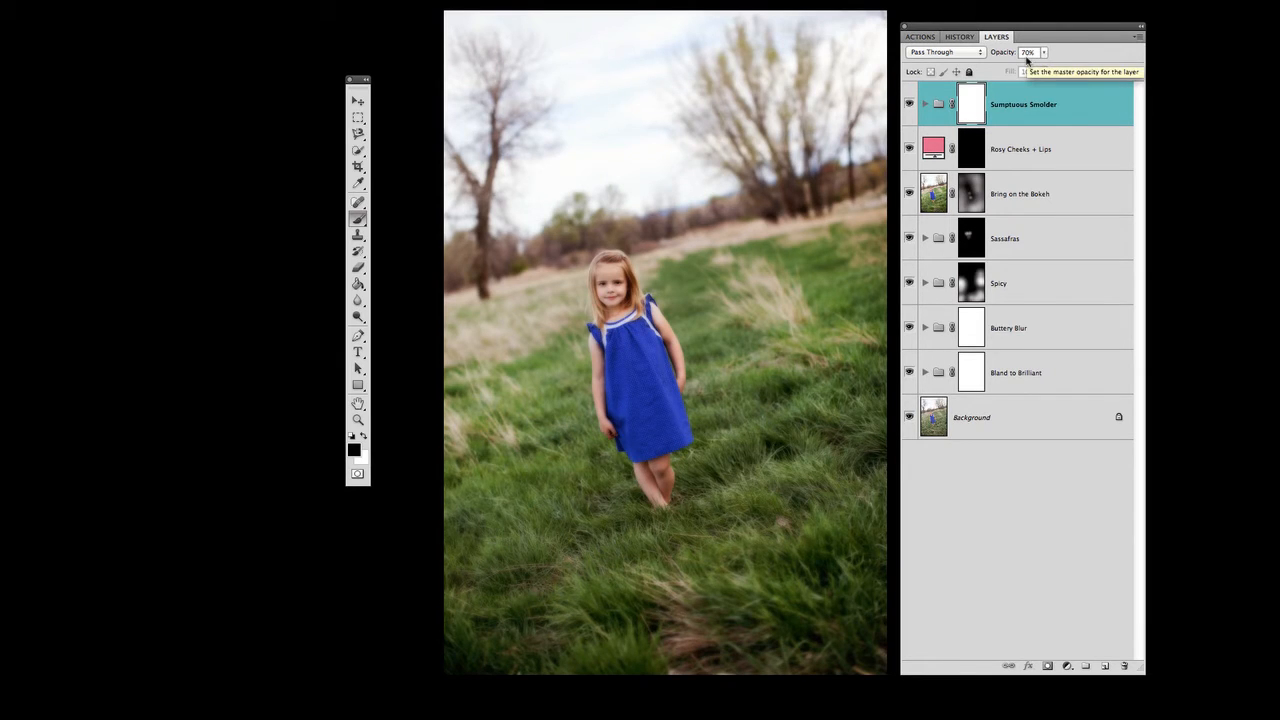
Invert the Sumptuous Smolder mask to black and paint the effect into the grass on both sides with a large white brush.
key("ctrl+i")
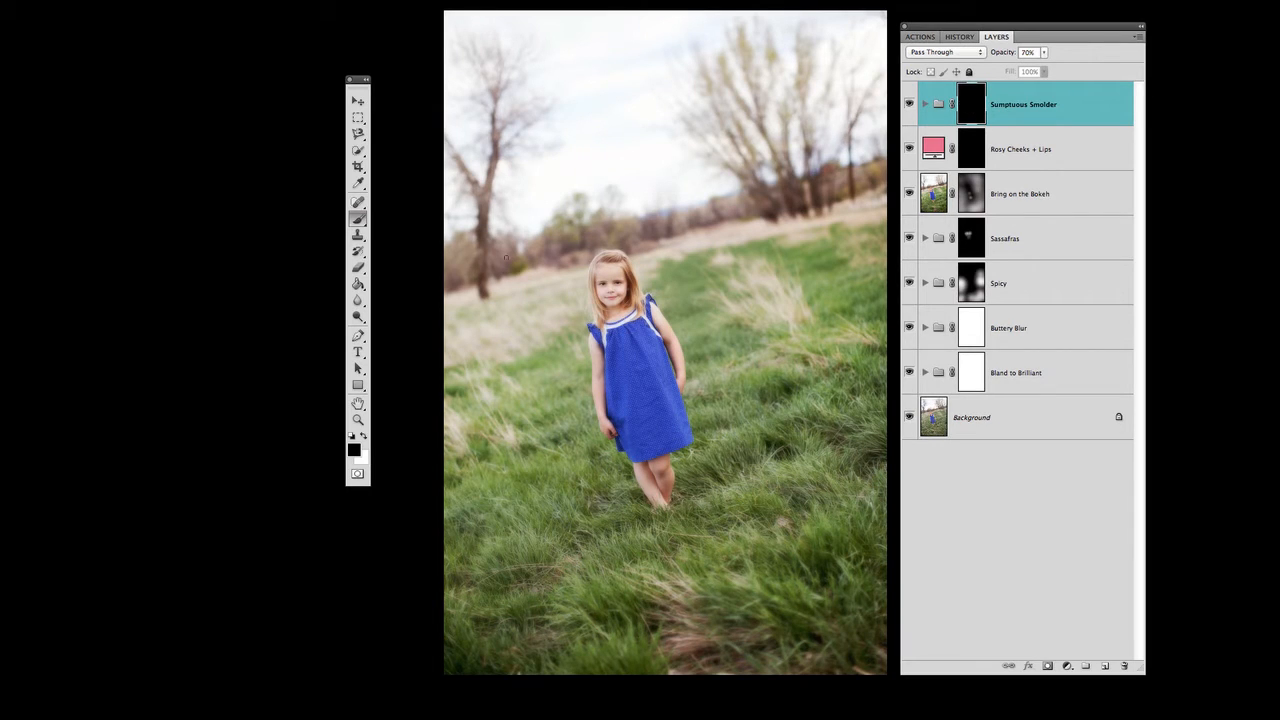
key("x")
key("bracketright")
key("bracketright")
key("bracketright")
key("bracketright")
key("bracketright")
key("bracketright")
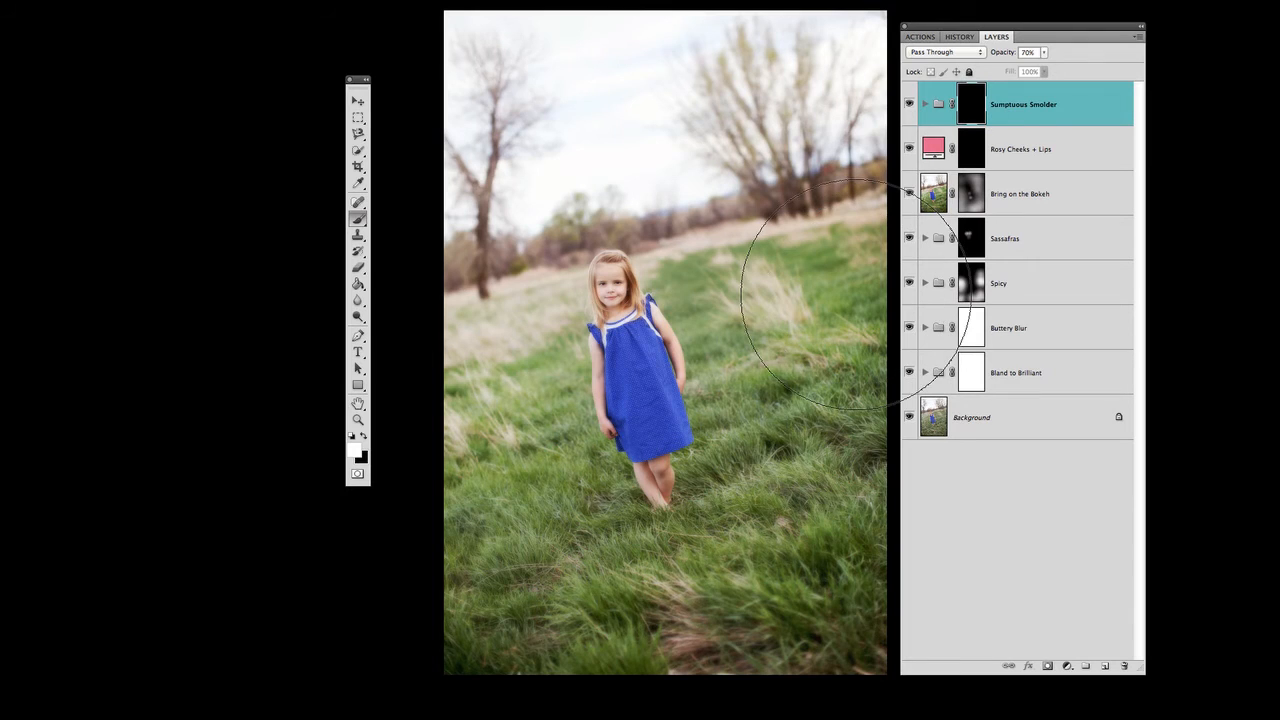
left_click(852, 298)
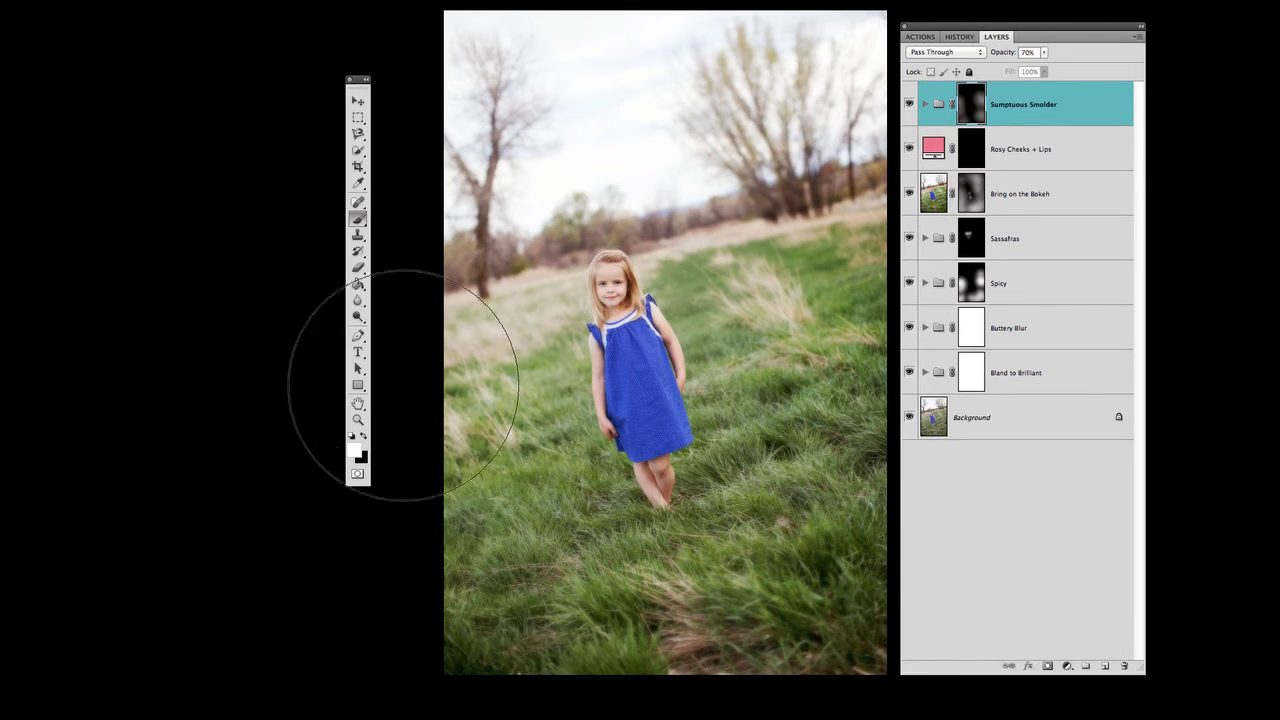
left_click_drag(404, 385, 472, 550)
Shrink the white brush and paint the Sumptuous Smolder effect over the girl's blue dress.
key("[")
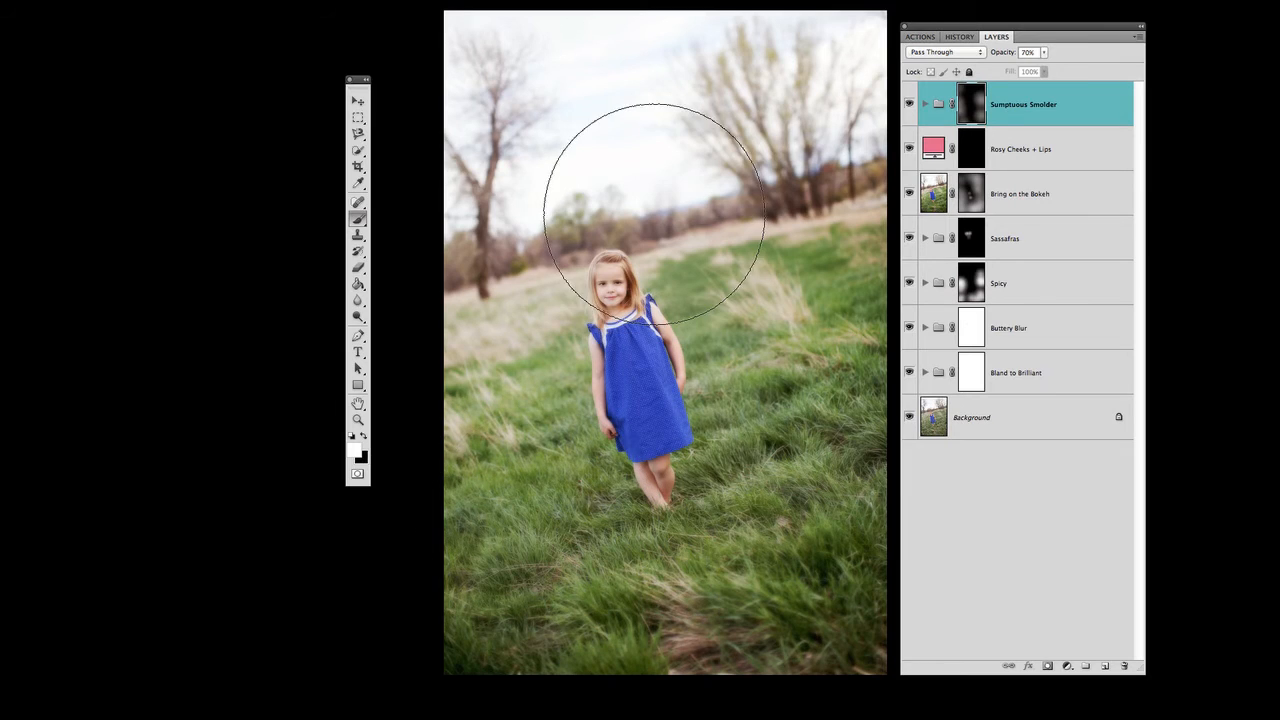
key("[")
key("[")
key("[")
key("[")
key("[")
key("[")
key("[")
key("[")
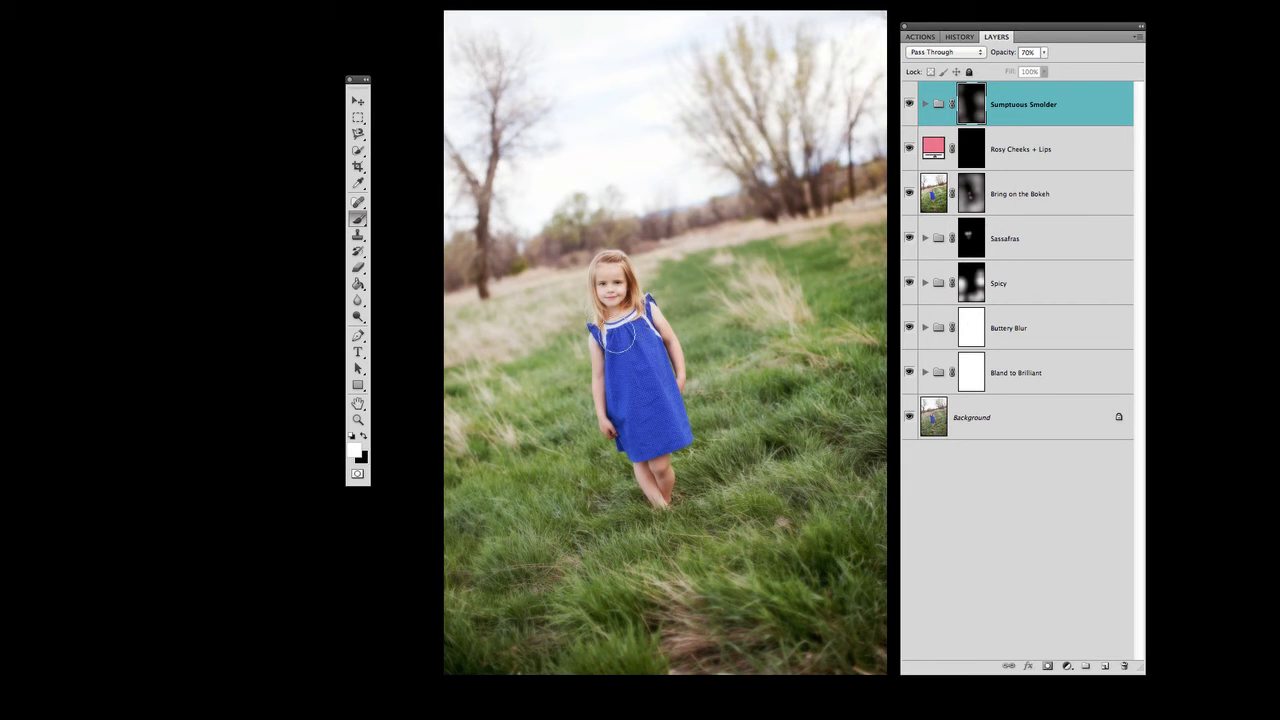
mouse_move(618, 338)
left_mouse_down()
mouse_move(642, 424)
mouse_move(638, 360)
mouse_move(672, 432)
mouse_move(644, 350)
mouse_move(674, 450)
mouse_move(652, 362)
mouse_move(659, 430)
mouse_move(632, 343)
mouse_move(634, 456)
mouse_move(650, 459)
mouse_move(658, 412)
mouse_move(642, 342)
mouse_move(649, 438)
mouse_move(634, 346)
mouse_move(670, 417)
mouse_move(660, 398)
mouse_move(661, 436)
mouse_move(625, 359)
mouse_move(675, 409)
mouse_move(645, 331)
mouse_move(668, 488)
mouse_move(708, 564)
left_mouse_up()
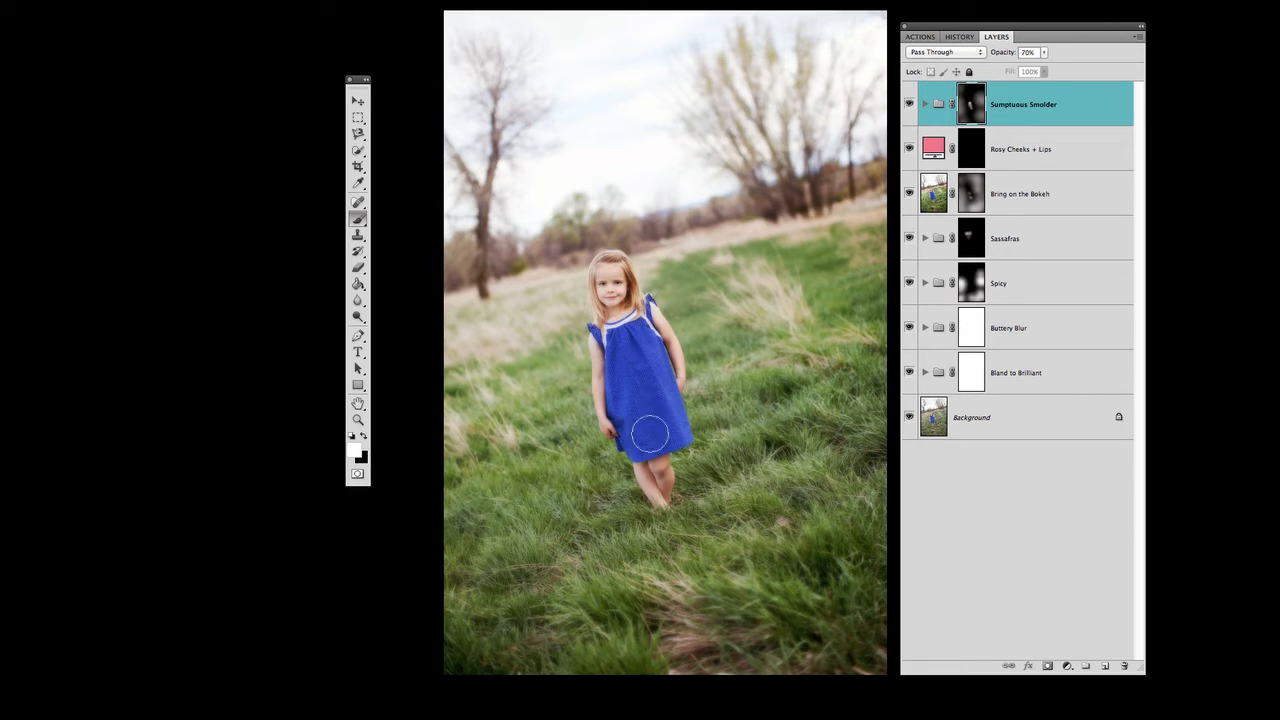
Enlarge the brush to a broad tip and switch to the Move tool.
key("]")
key("]")
key("]")
key("]")
key("]")
key("]")
key("]")
key("]")
key("v")
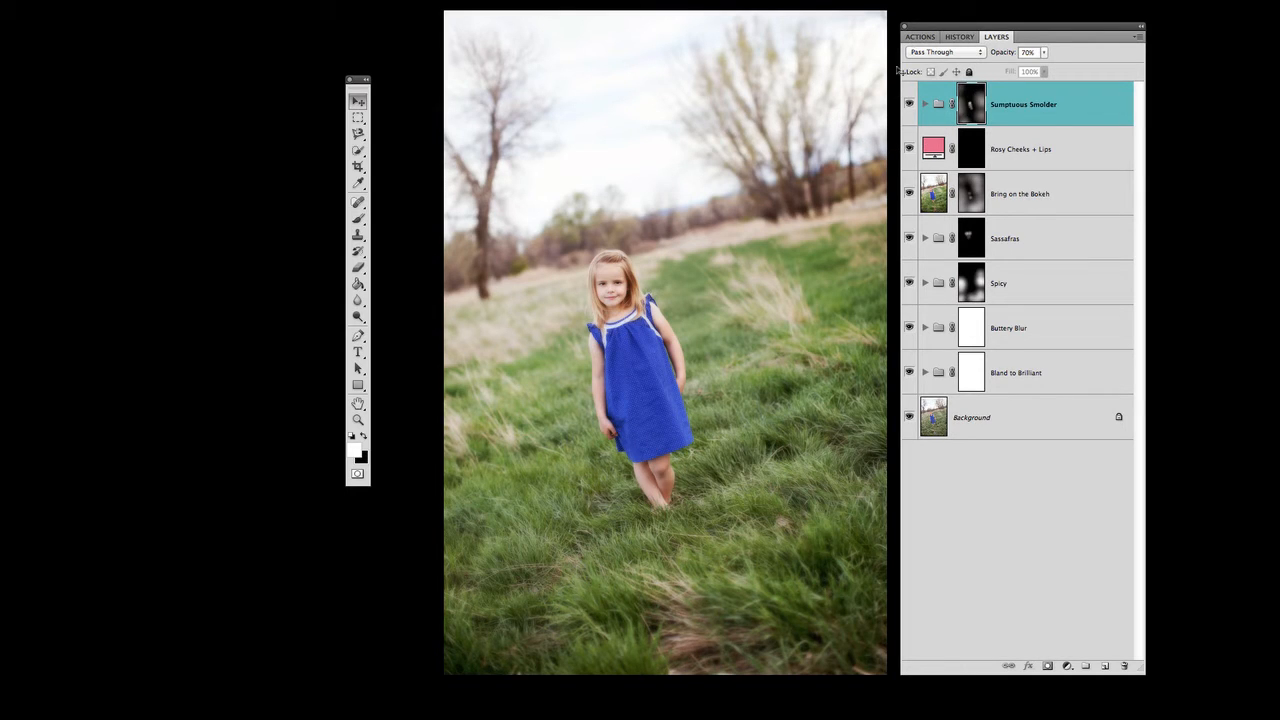
Run the Shallow Clarity action from the Clarity Boosts group and show the layer stack.
left_click(920, 36)
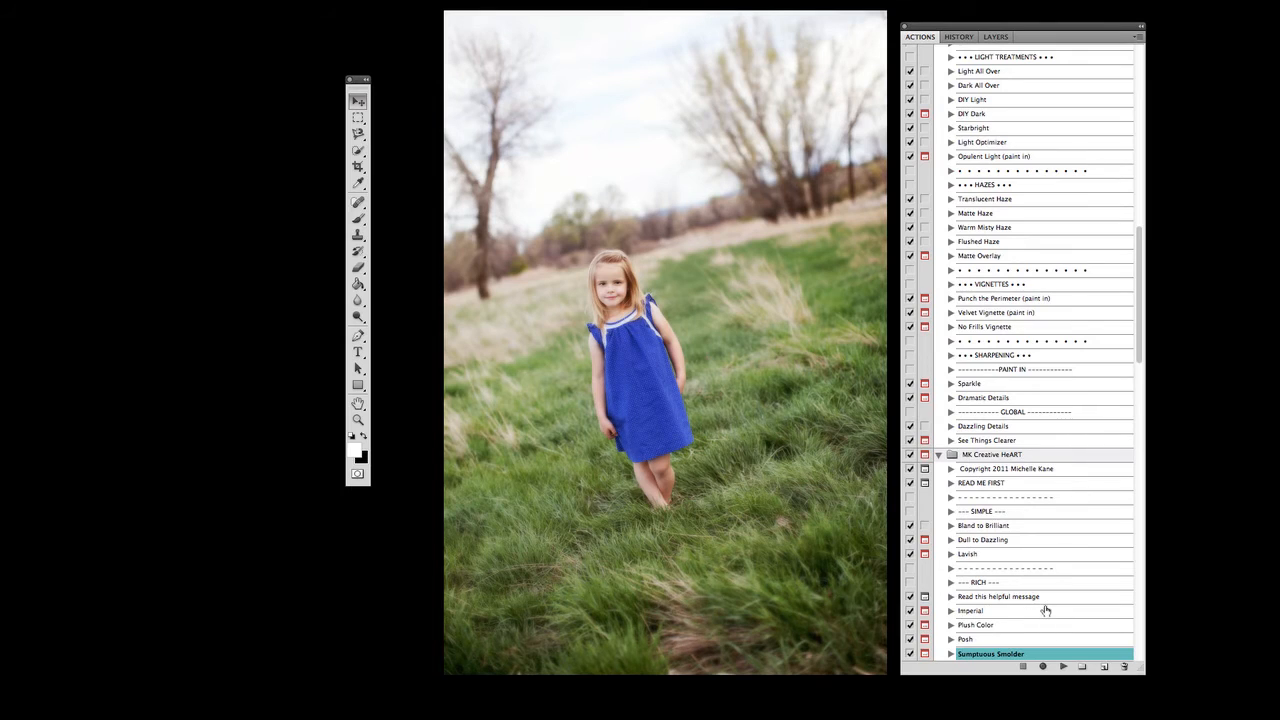
scroll(1046, 609, "down", 15)
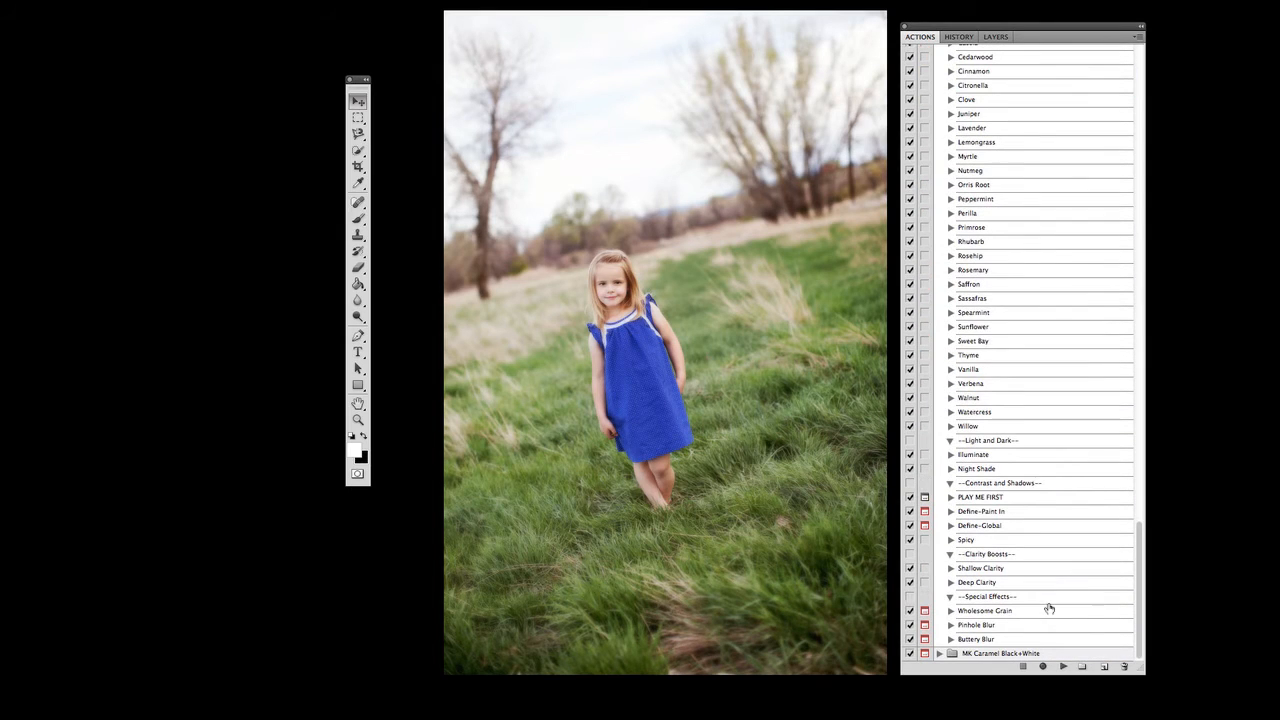
left_click(998, 568)
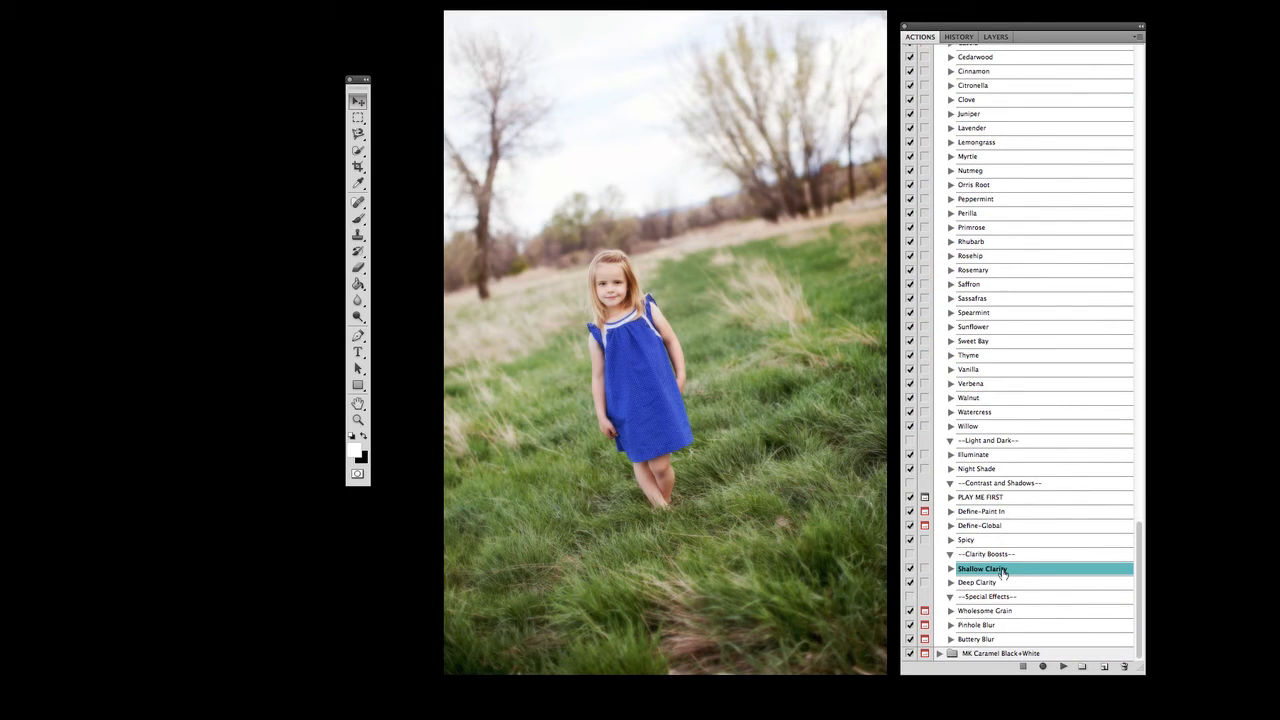
left_click(1065, 668)
left_click(996, 37)
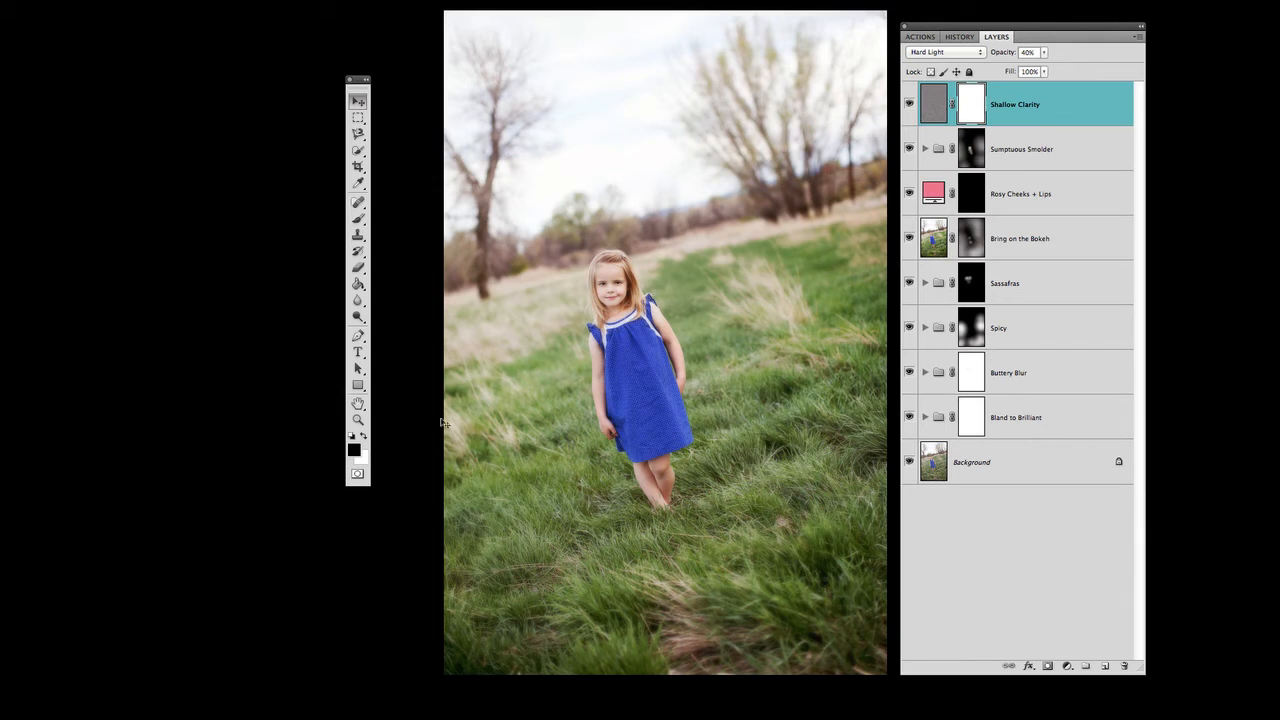
Paint the Shallow Clarity effect out of the background and photo edges with a large black brush on its mask.
key("b")
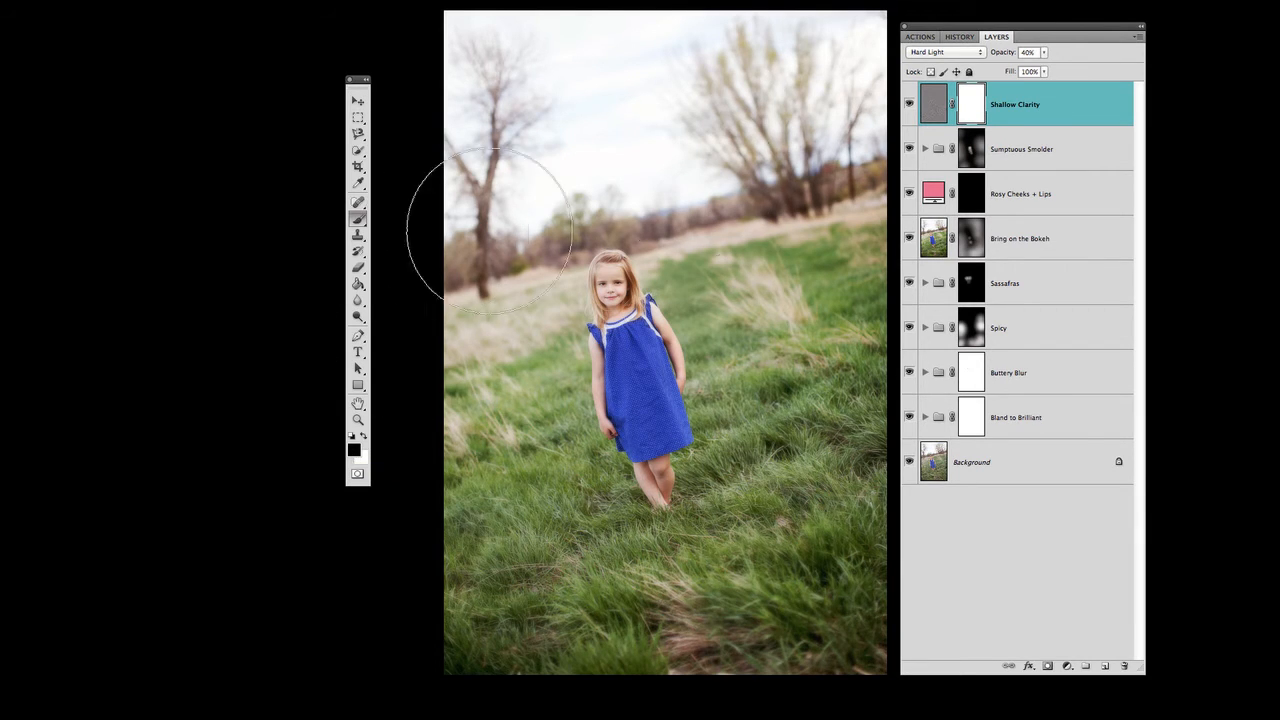
mouse_move(852, 310)
left_mouse_down()
mouse_move(743, 130)
mouse_move(866, 400)
mouse_move(851, 390)
mouse_move(746, 680)
mouse_move(804, 603)
mouse_move(567, 648)
mouse_move(640, 637)
mouse_move(445, 553)
left_mouse_up()
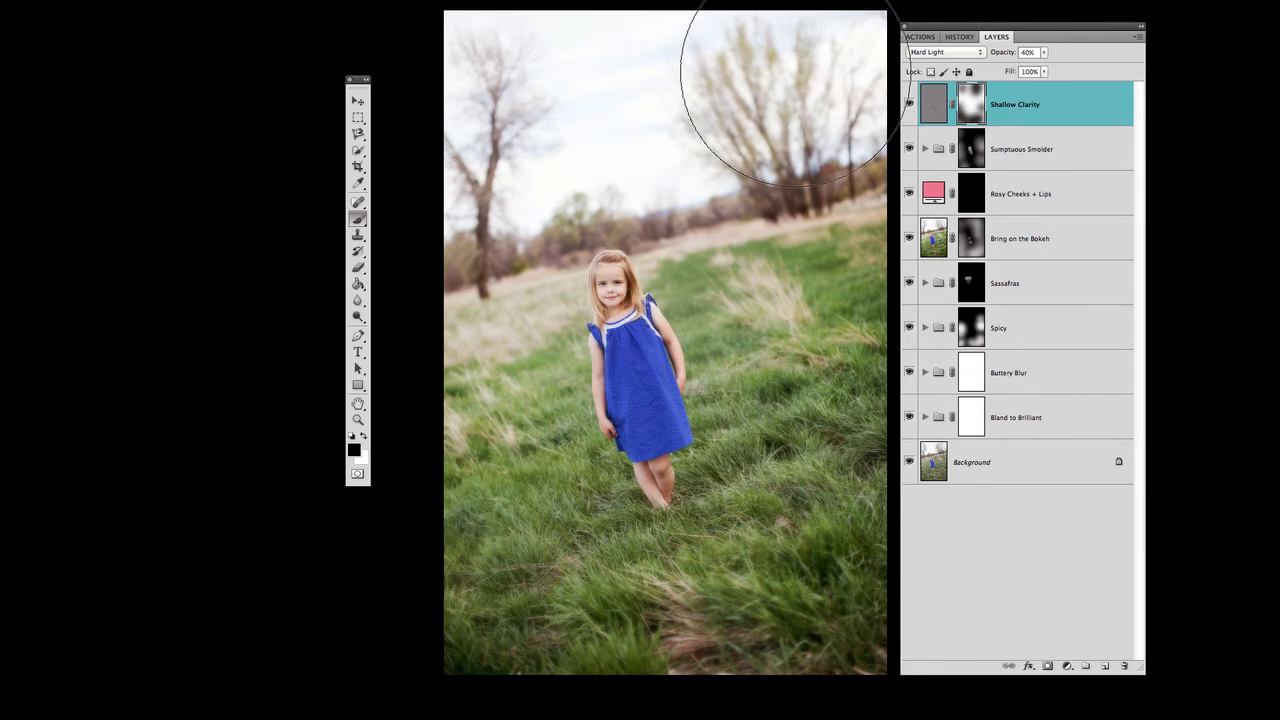
left_click(794, 147)
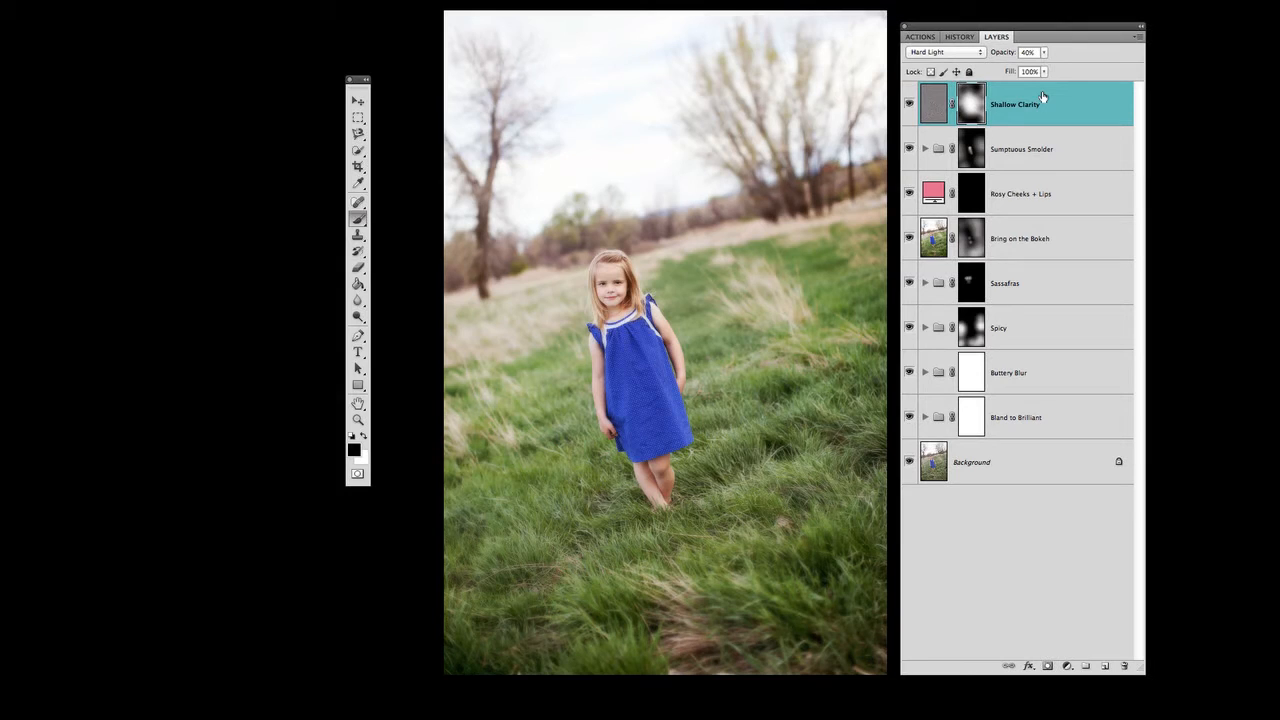
Search ActionFire for "matte o" and run the Matte Overlay {M K • HeART & Soul} action.
key("ctrl+alt+a")
type("mate")
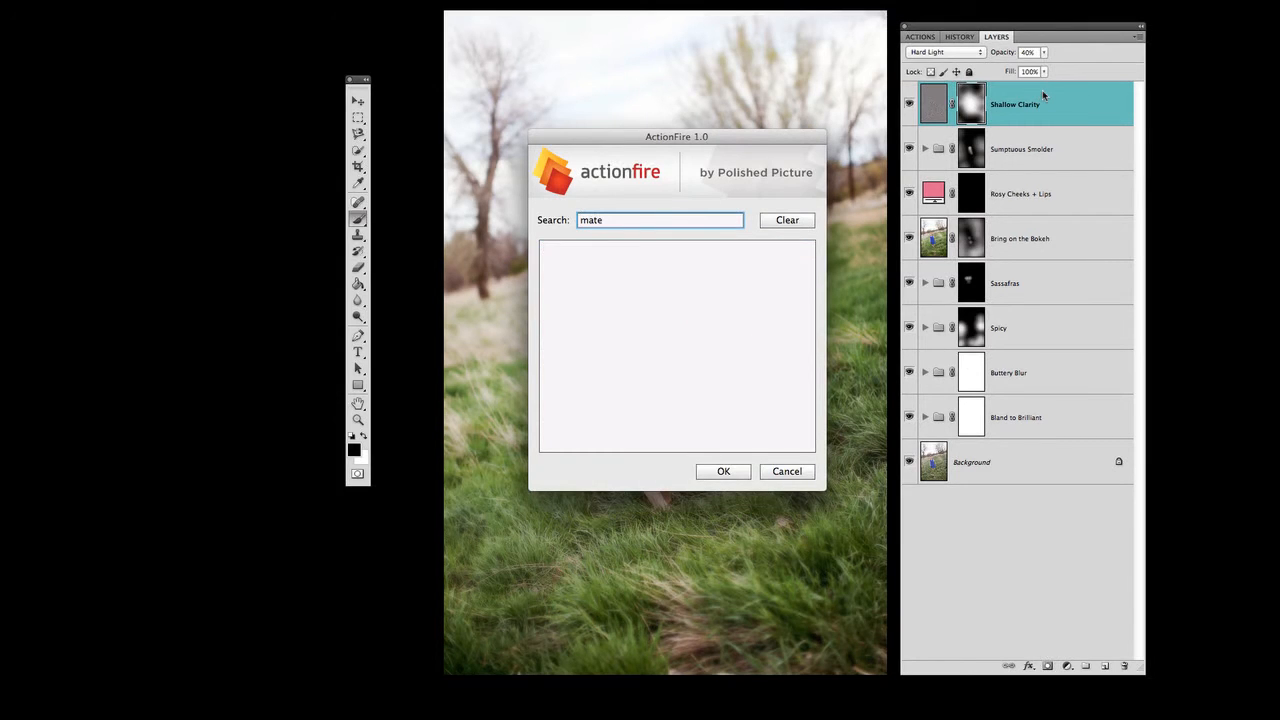
key("BackSpace")
type("te o")
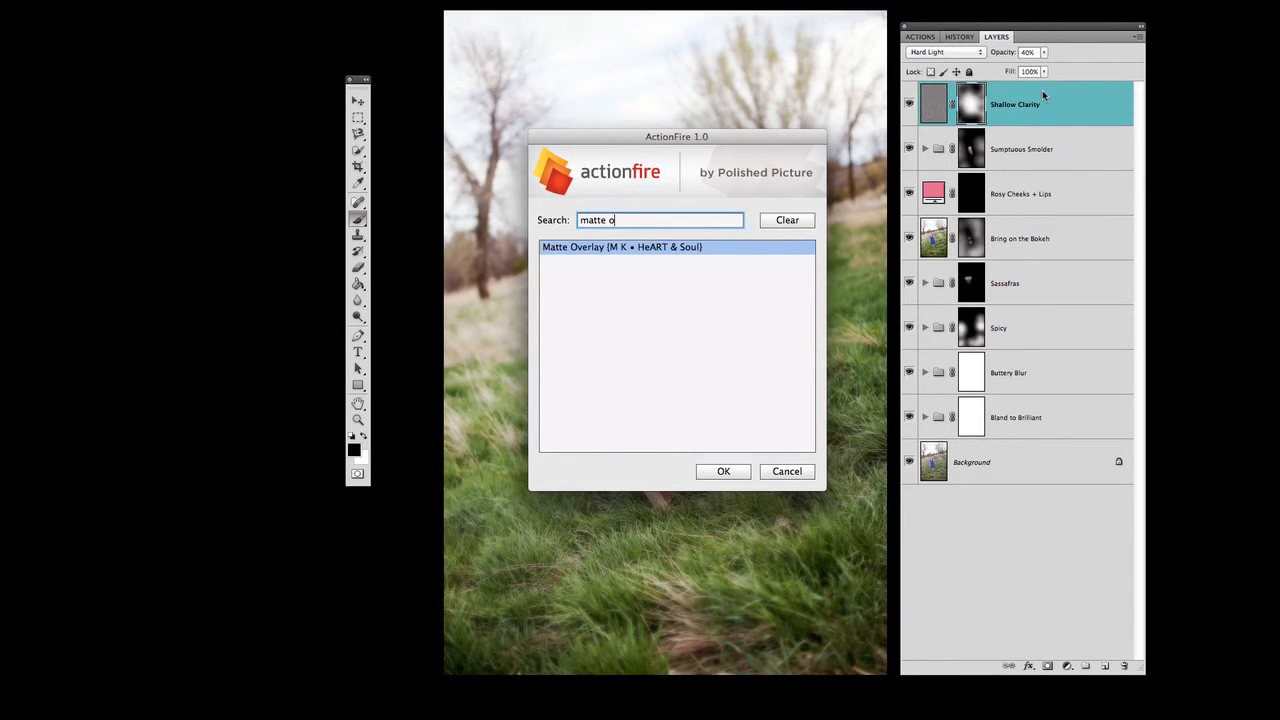
left_click(706, 250)
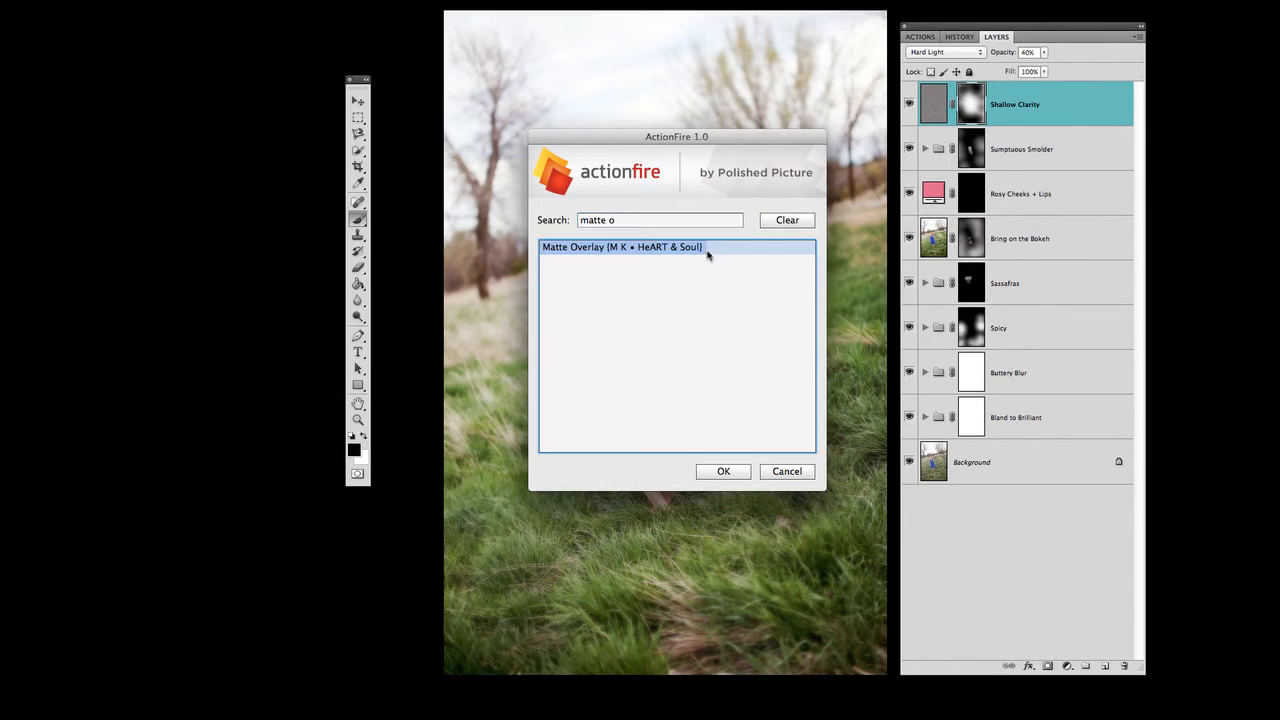
left_click(727, 472)
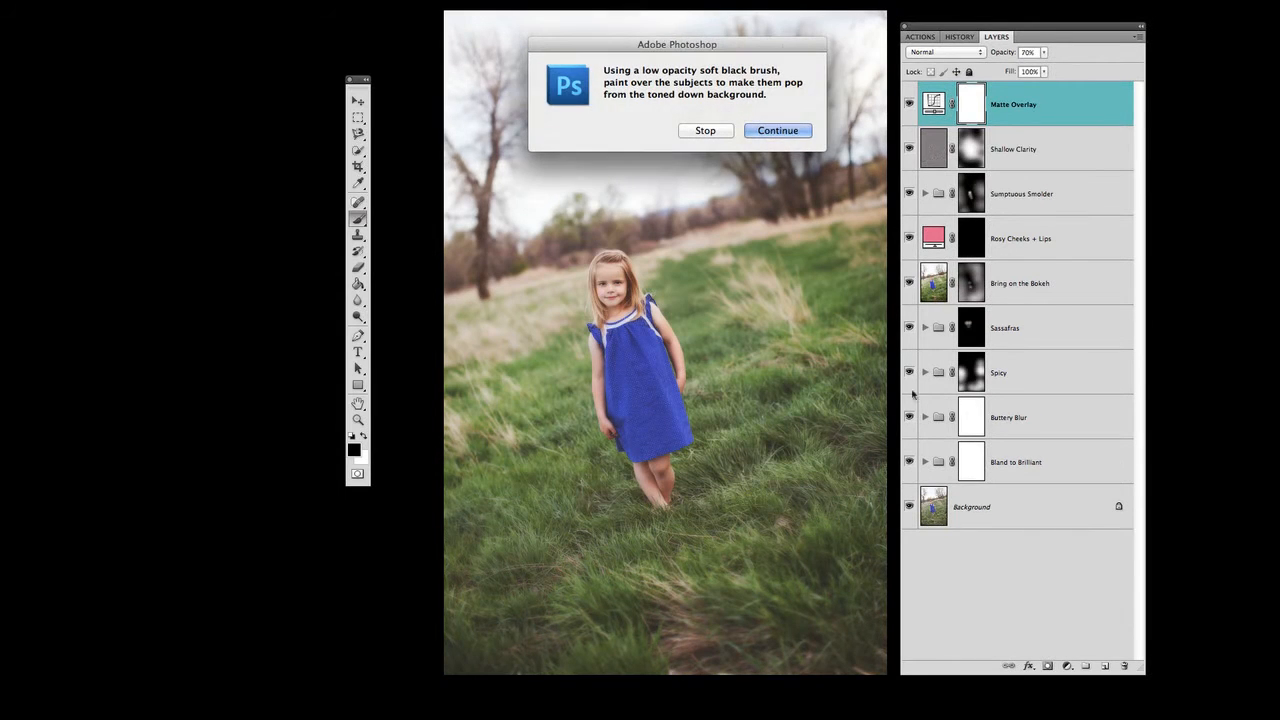
left_click(783, 137)
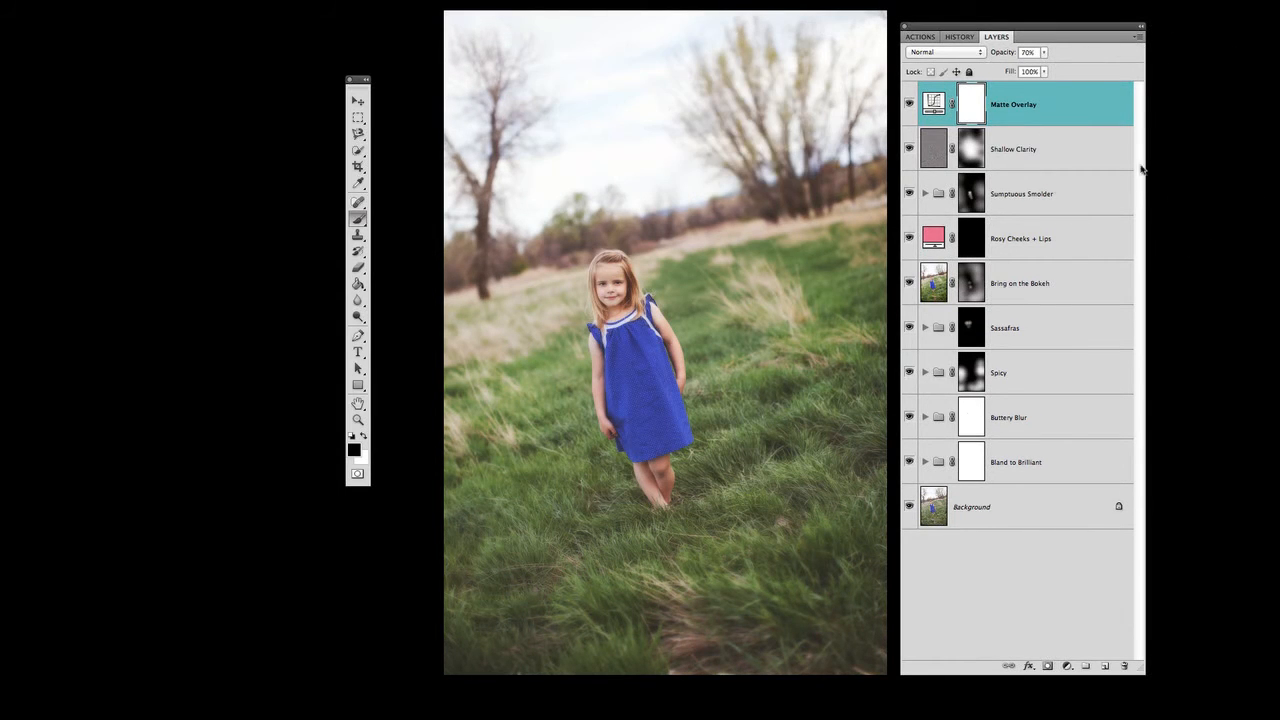
Compare the photo with and without the Matte Overlay layer, and inspect the girl close up.
left_click(910, 105)
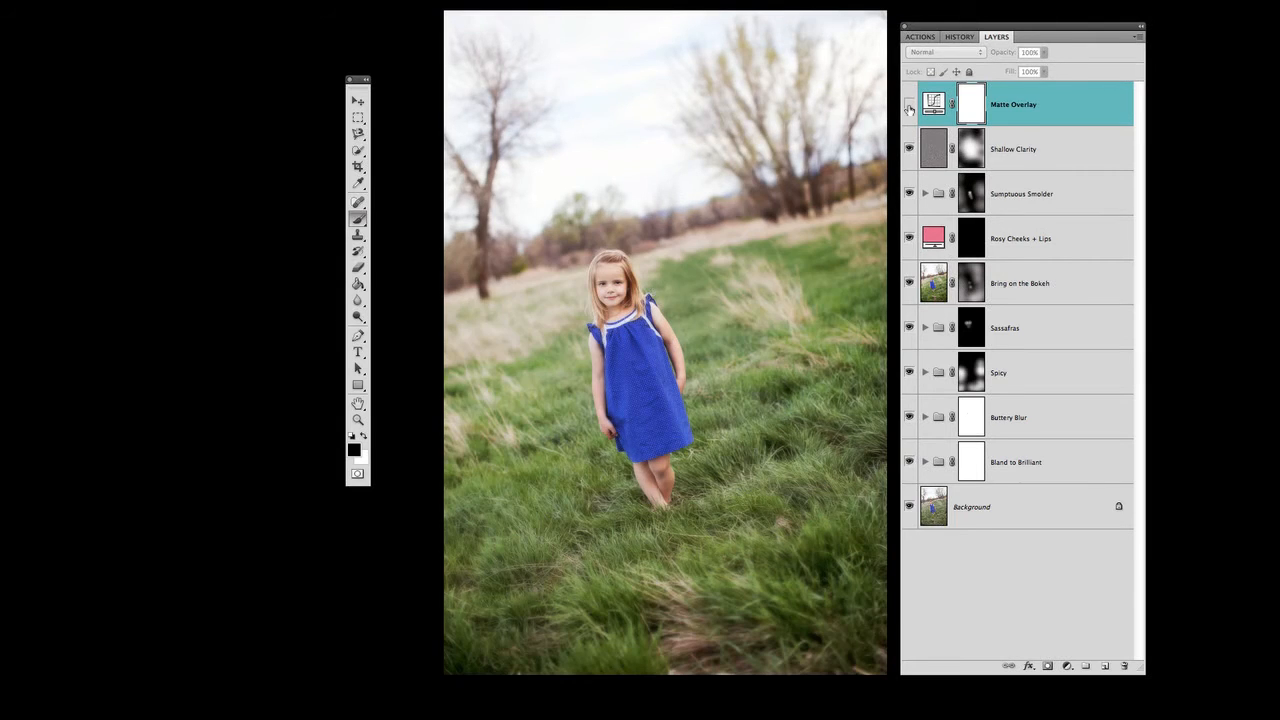
left_click(910, 105)
left_click(909, 105)
key("v")
left_click(909, 105)
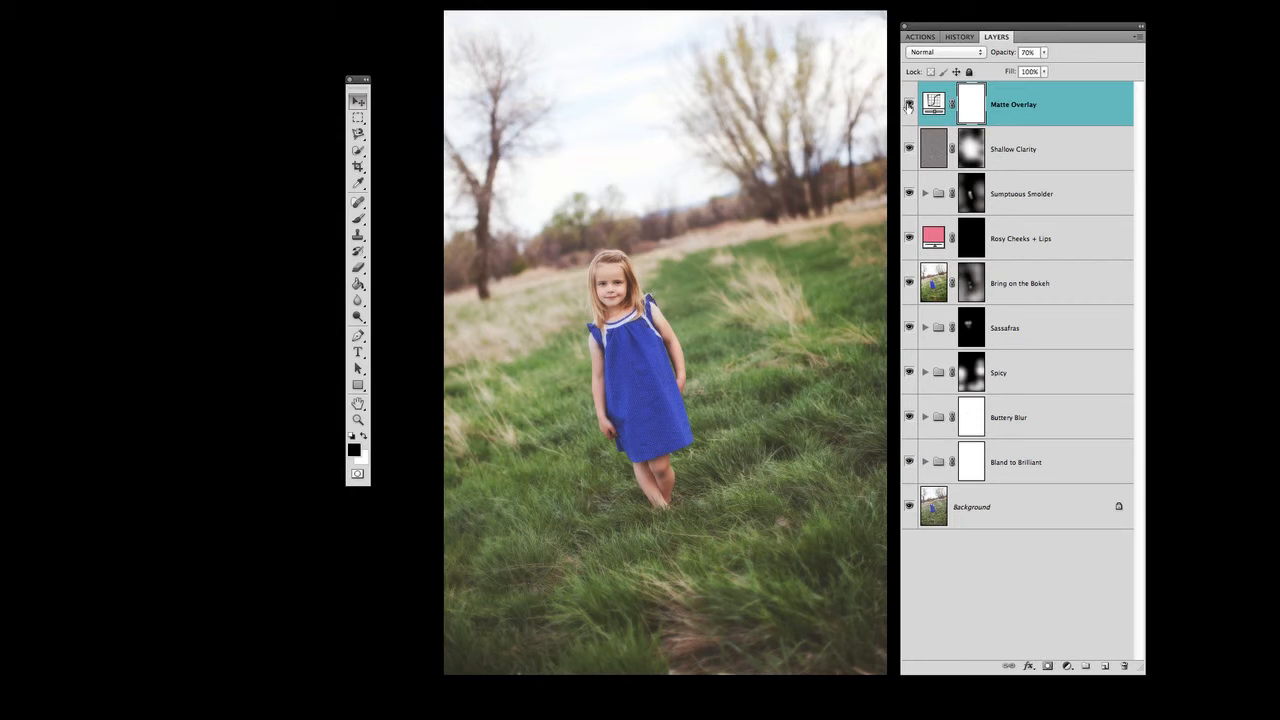
key("super+plus")
key("super+plus")
key("super+plus")
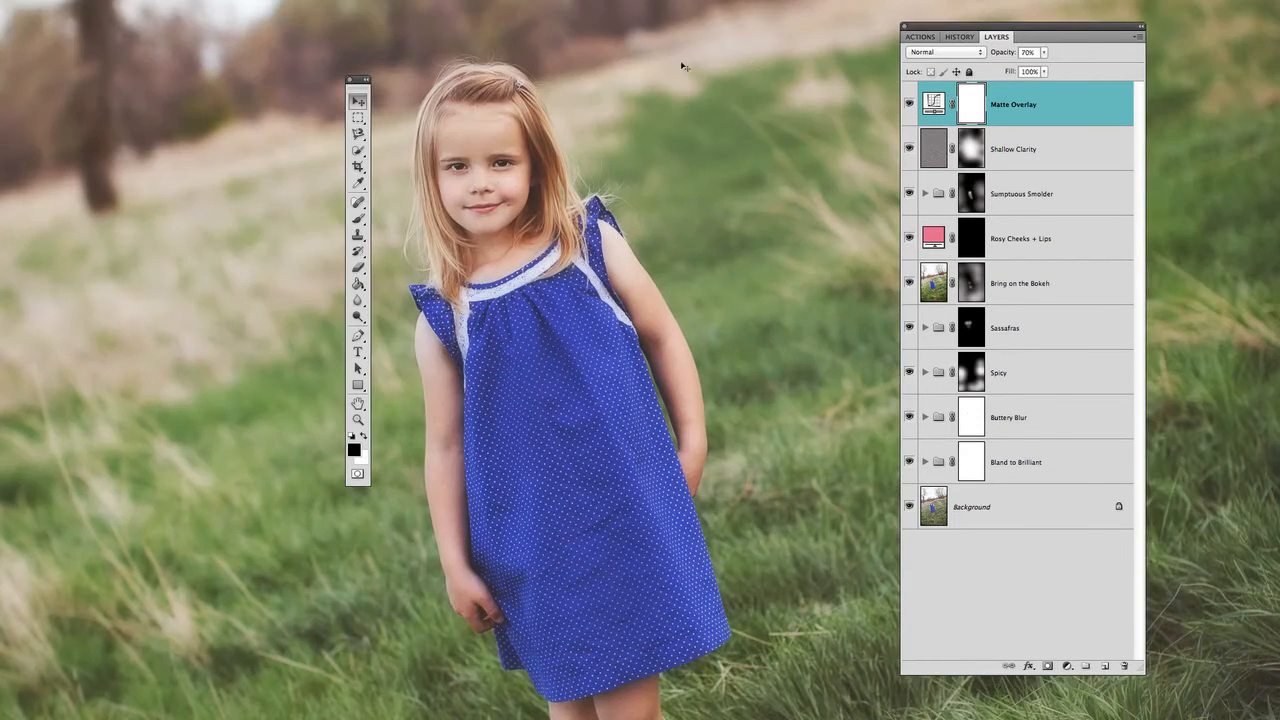
left_click_drag(582, 127, 785, 182)
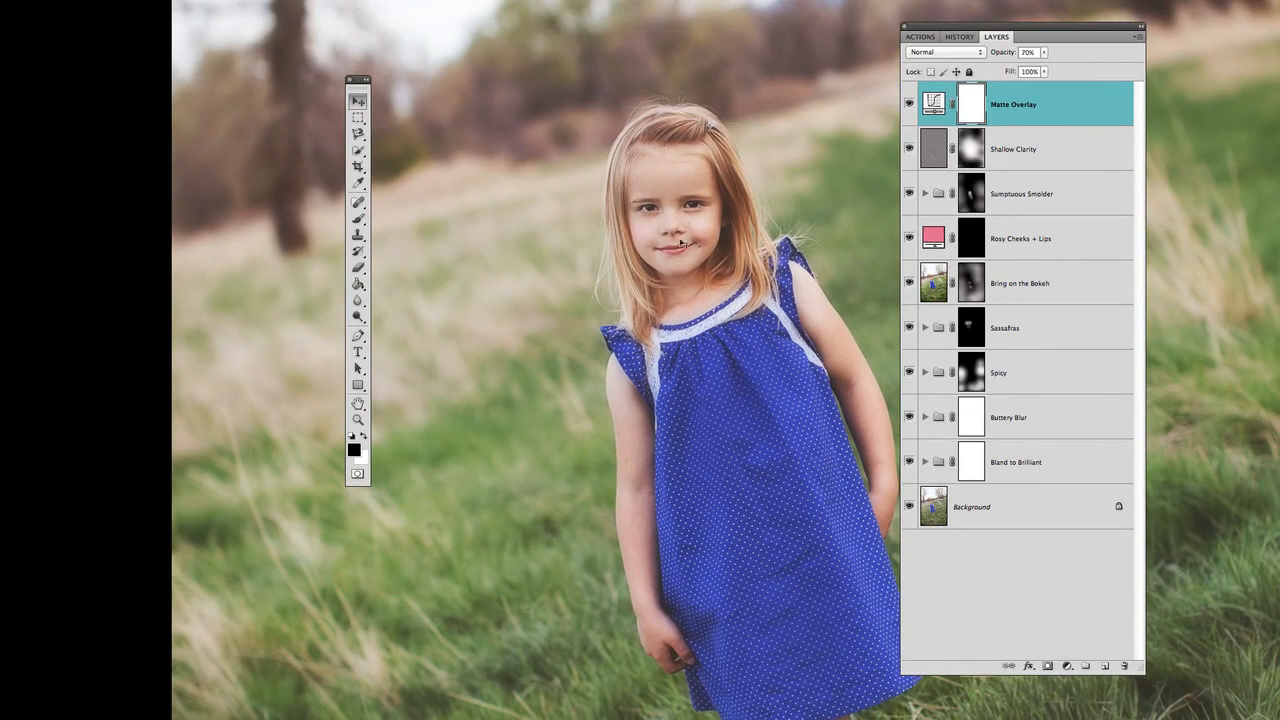
left_click_drag(762, 279, 670, 245)
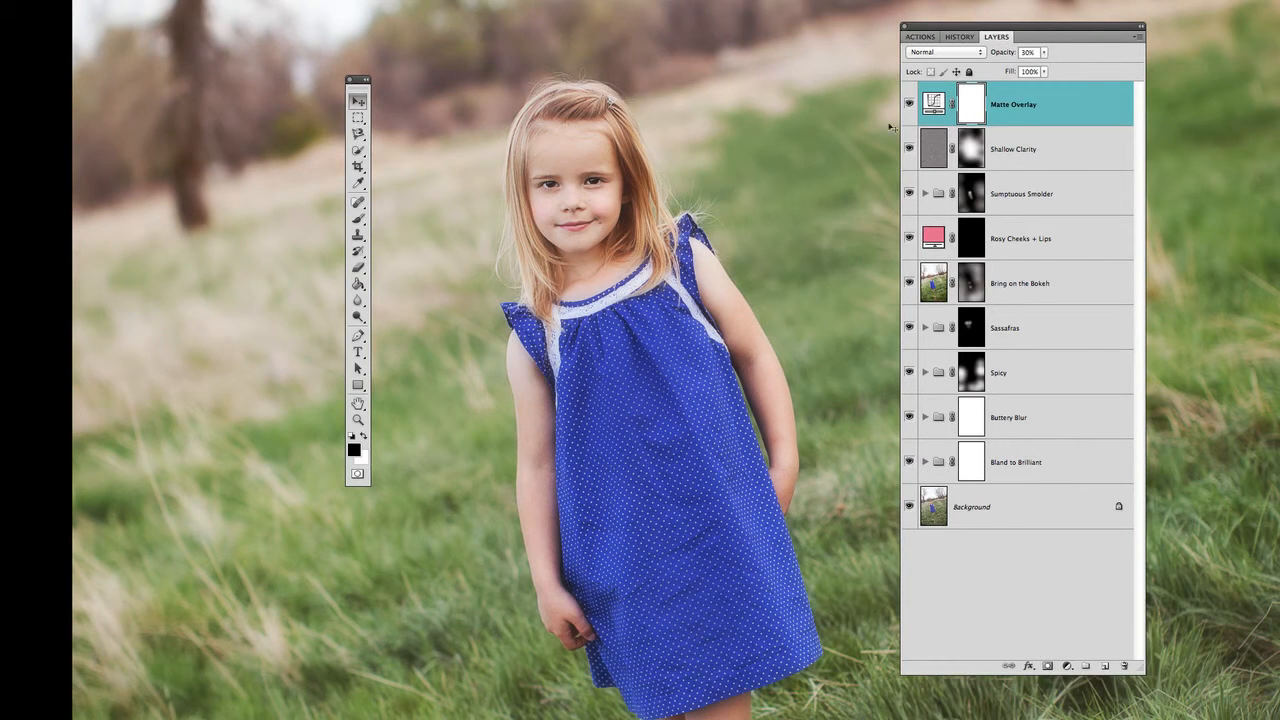
Set the Matte Overlay layer's opacity to 70%.
key("x")
key("x")
left_click_drag(1044, 52, 1073, 70)
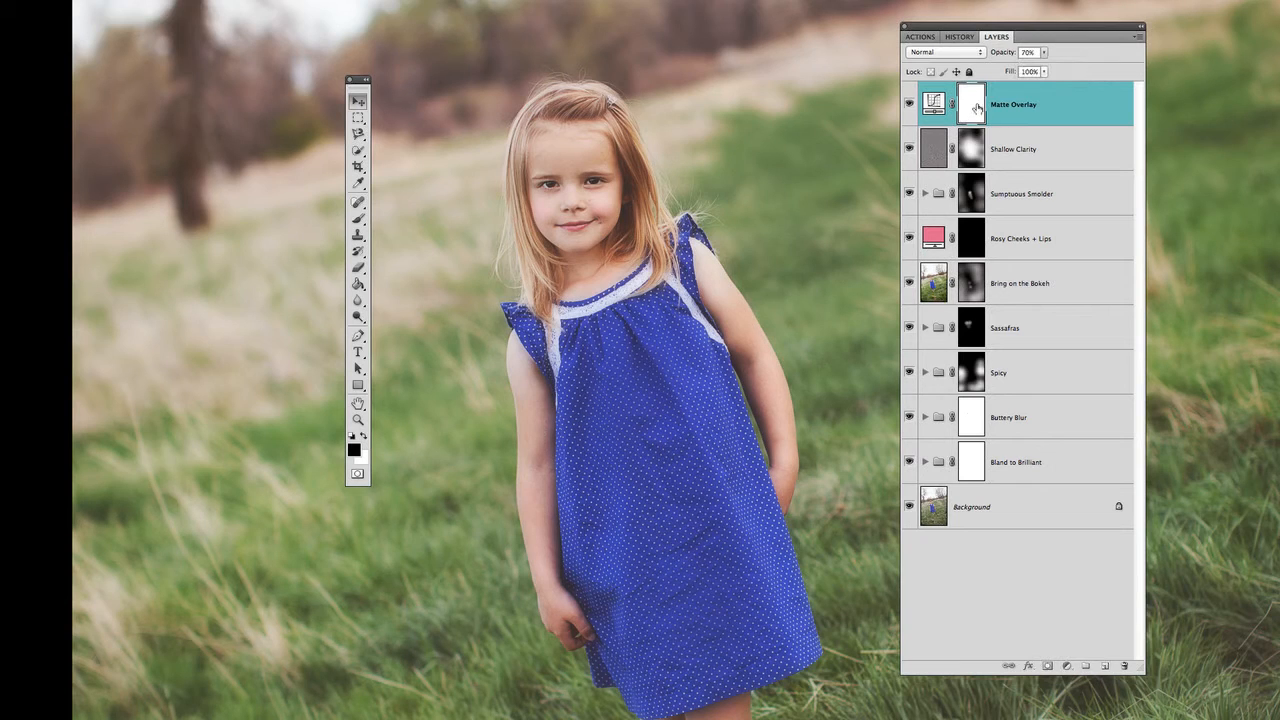
Paint the matte effect off the girl's face and hair with a reduced black brush on the Matte Overlay mask.
key("b")
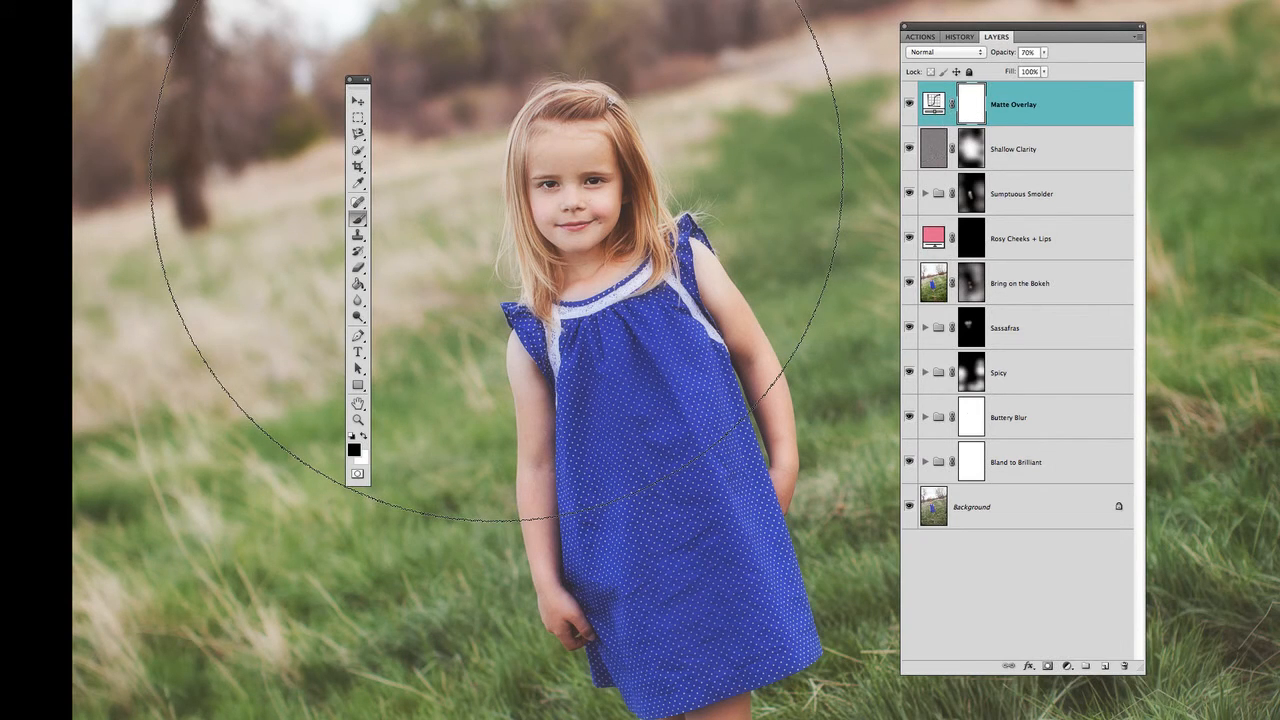
key("bracketleft")
key("bracketleft")
key("bracketleft")
key("bracketleft")
key("bracketleft")
key("bracketleft")
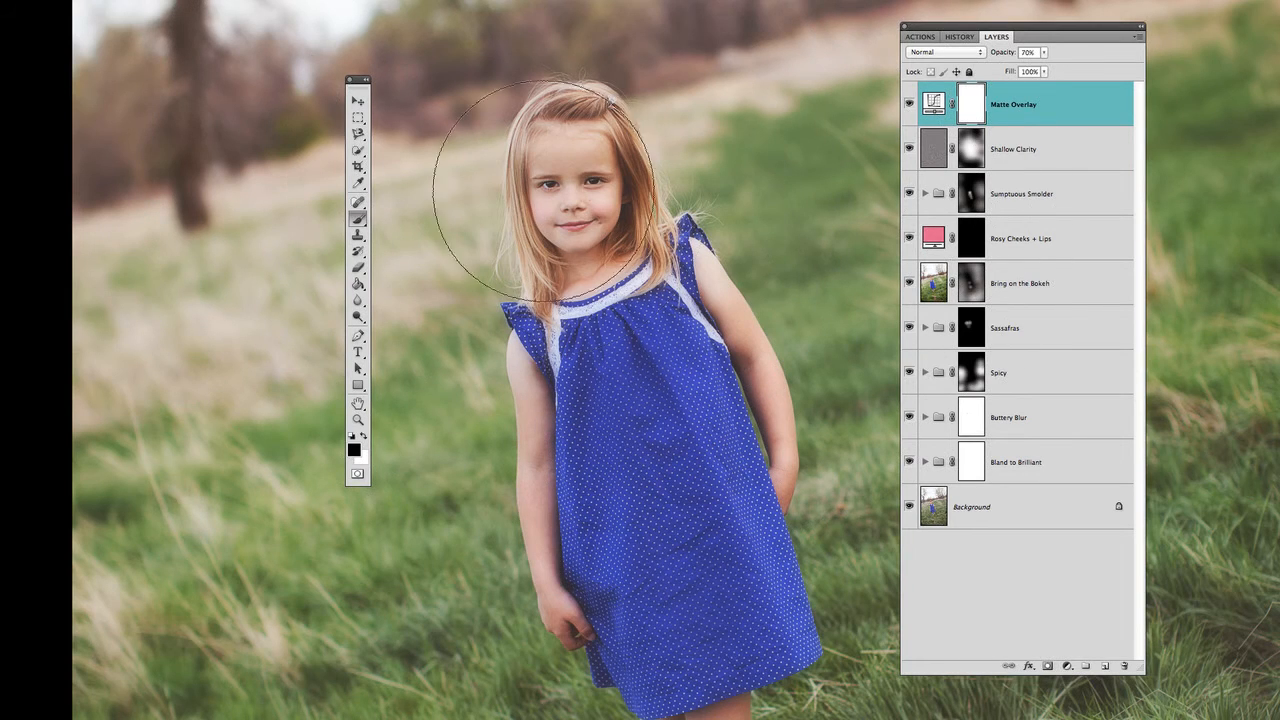
key("bracketleft")
key("bracketleft")
key("bracketleft")
key("bracketright")
key("bracketright")
key("bracketright")
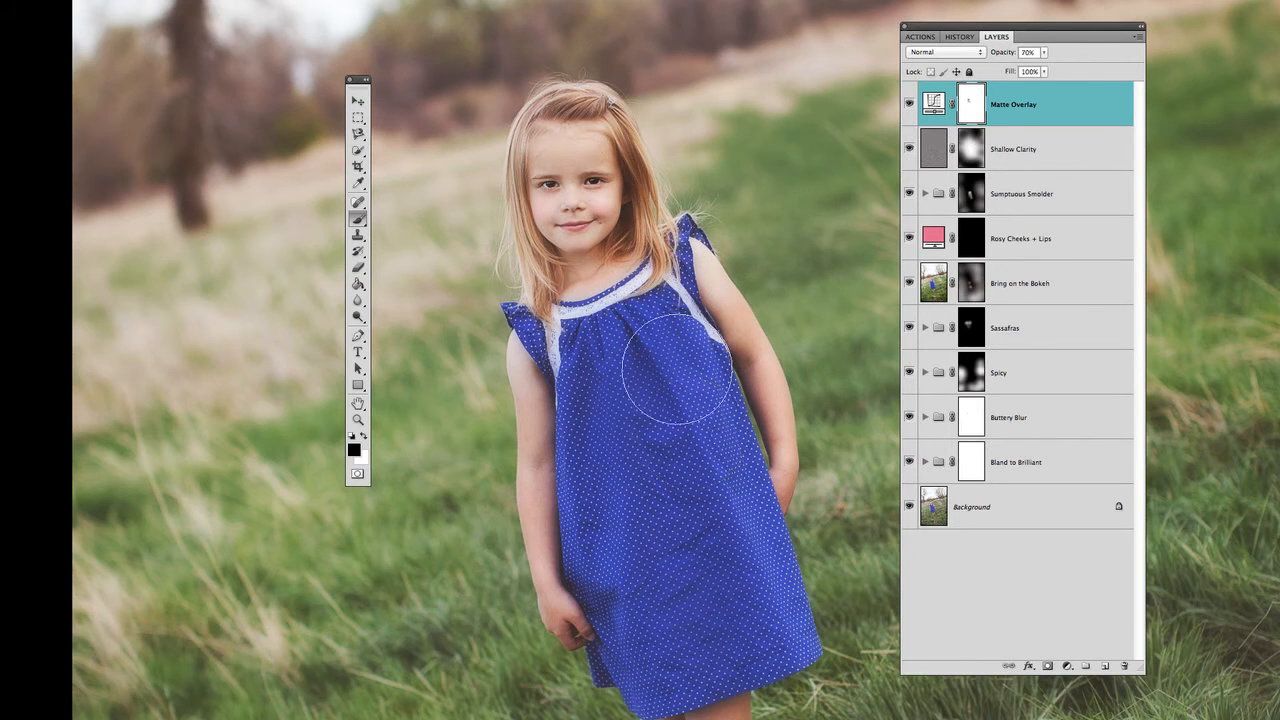
Paint the matte effect off the girl's dress and body with a black brush, adjusting its size to fit.
key("bracketright")
key("bracketright")
key("bracketright")
key("bracketright")
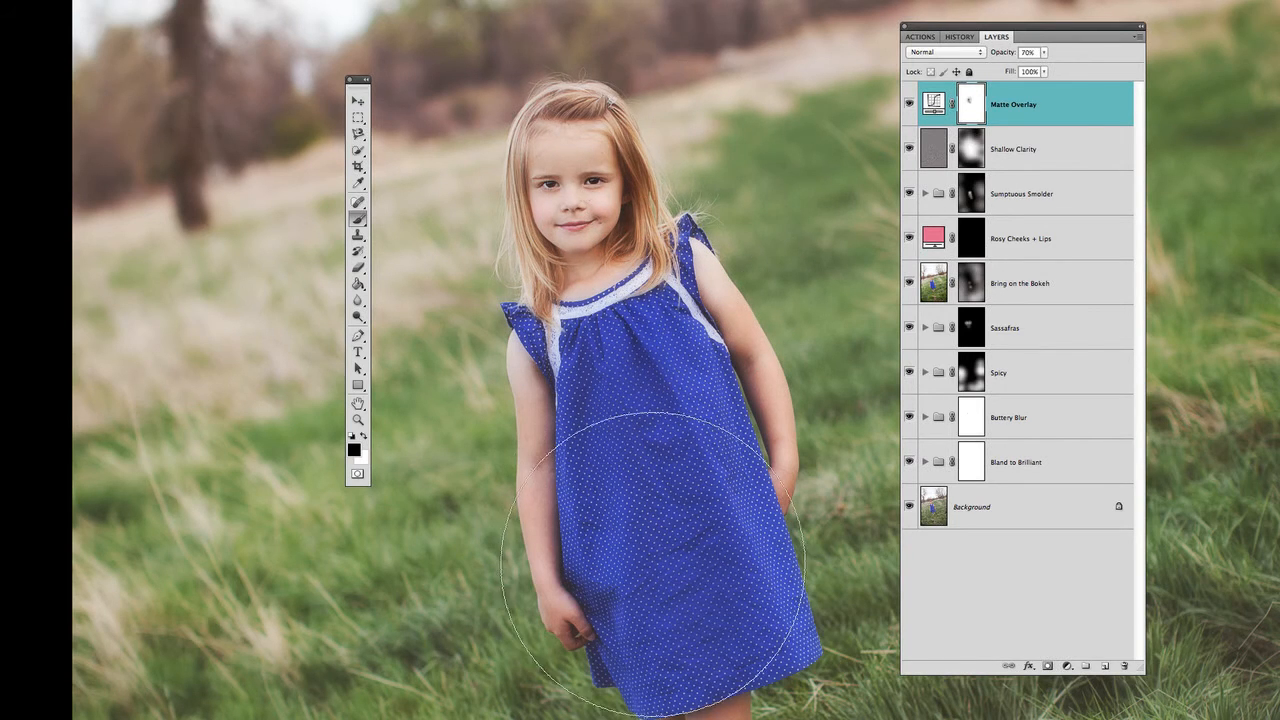
key("bracketleft")
key("bracketleft")
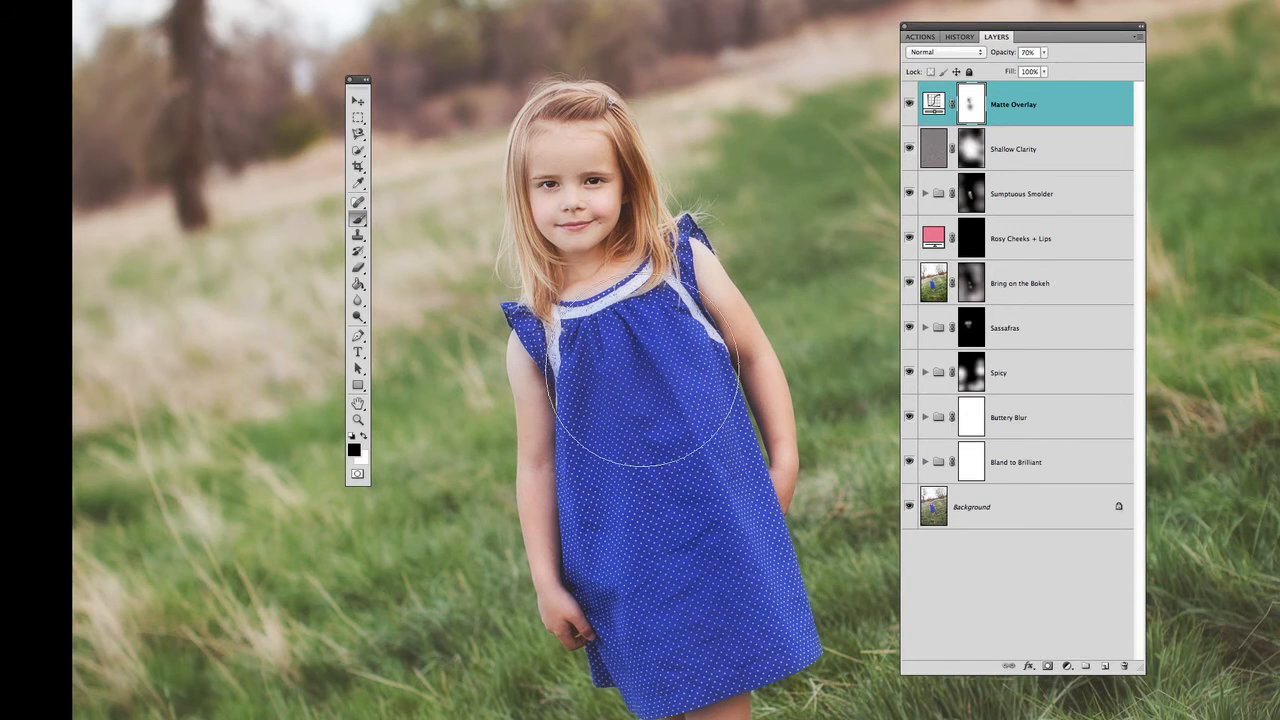
key("bracketleft")
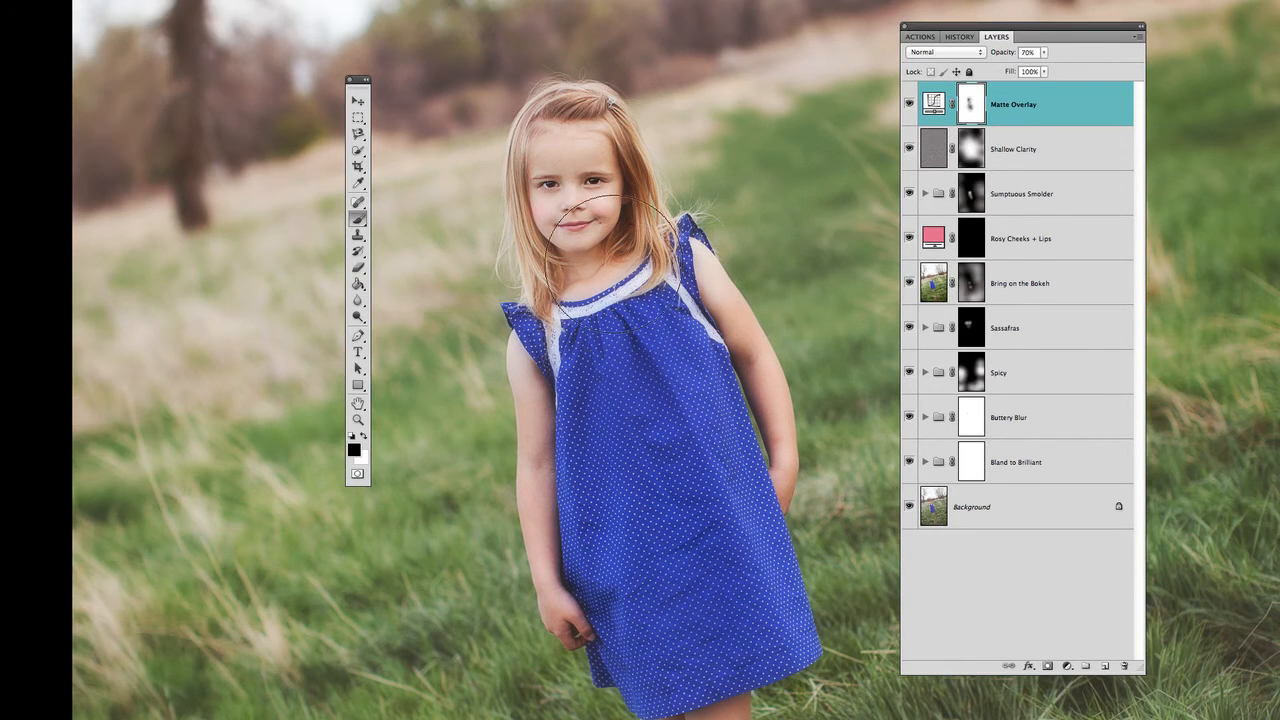
Fit more of the photo in view and move the floating tool palette clear of the image.
key("ctrl+0")
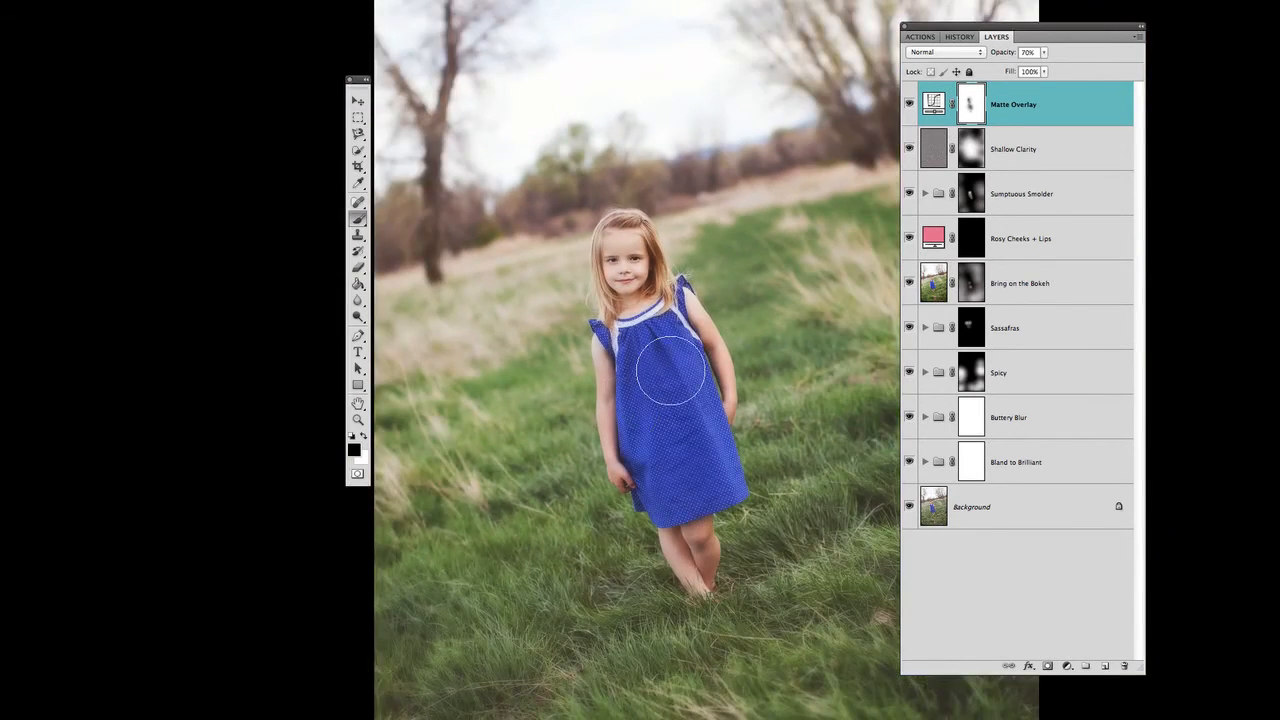
key("space")
left_click_drag(706, 386, 626, 369)
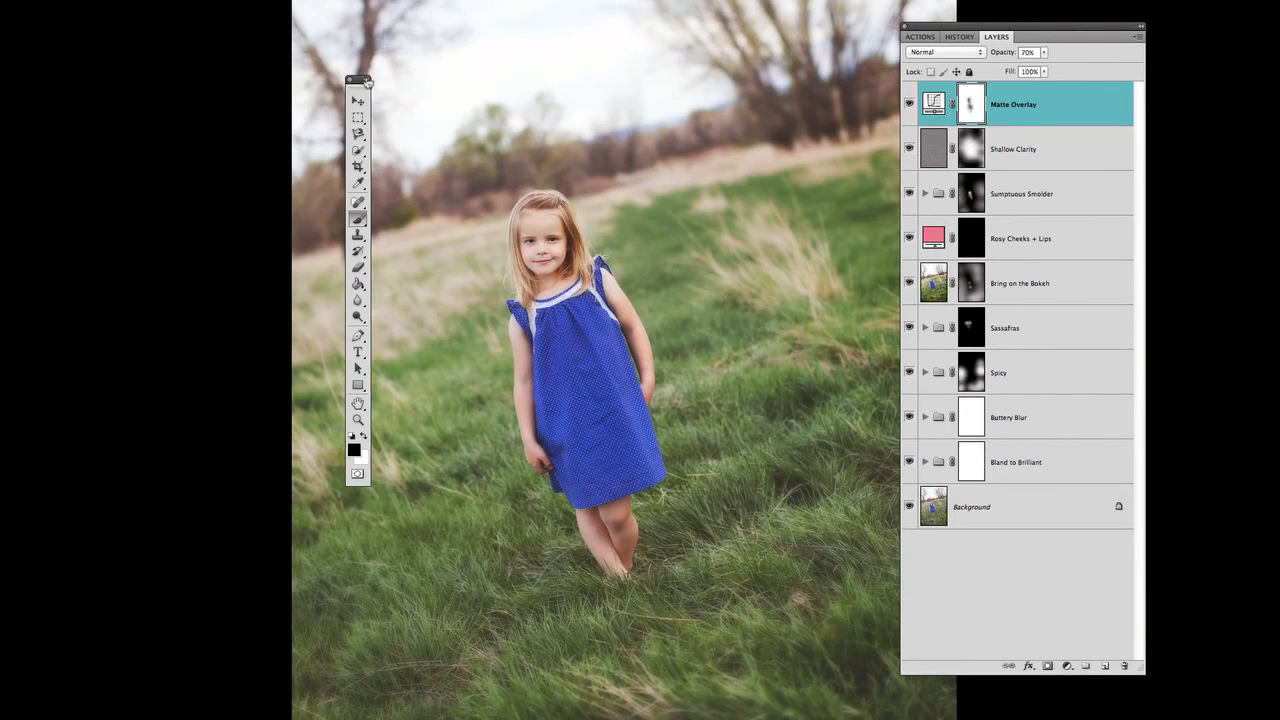
left_click_drag(367, 82, 267, 77)
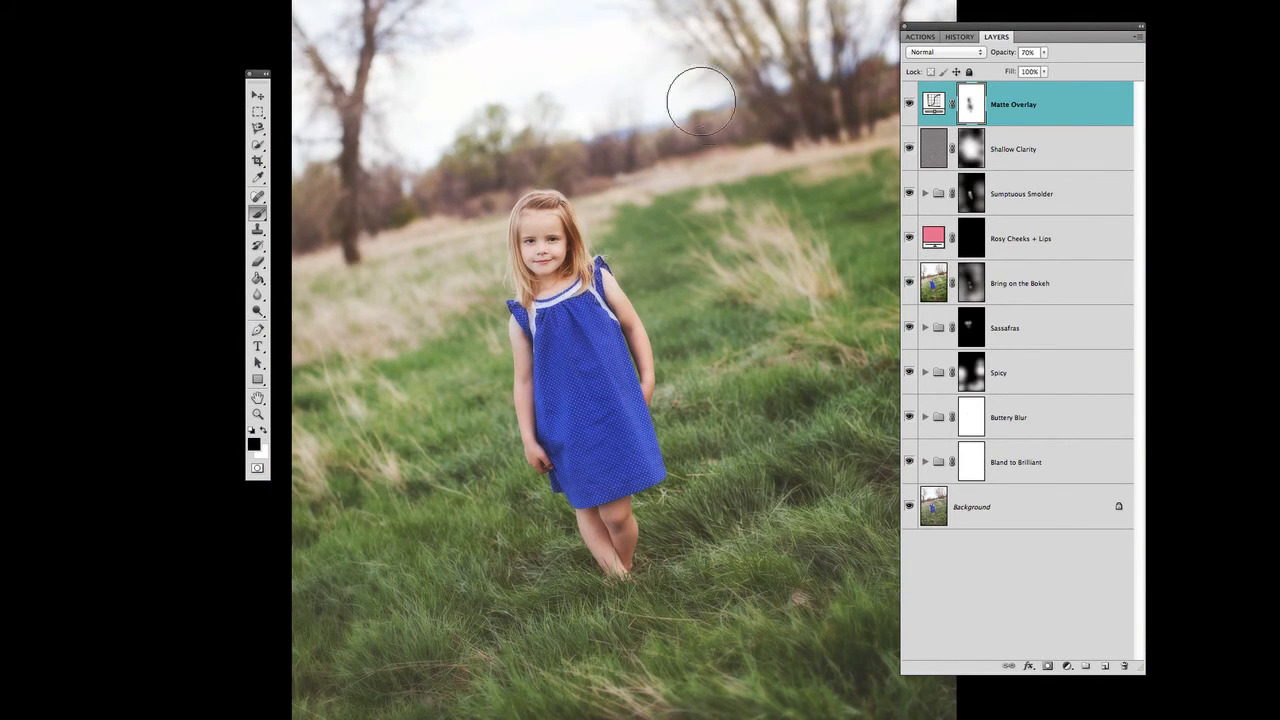
Enlarge the black brush and paint the matte effect out of areas around the girl on the Matte Overlay mask.
key("]")
key("]")
key("]")
key("]")
key("]")
key("]")
key("]")
left_click(664, 458)
key("]")
key("]")
key("]")
key("ctrl+minus")
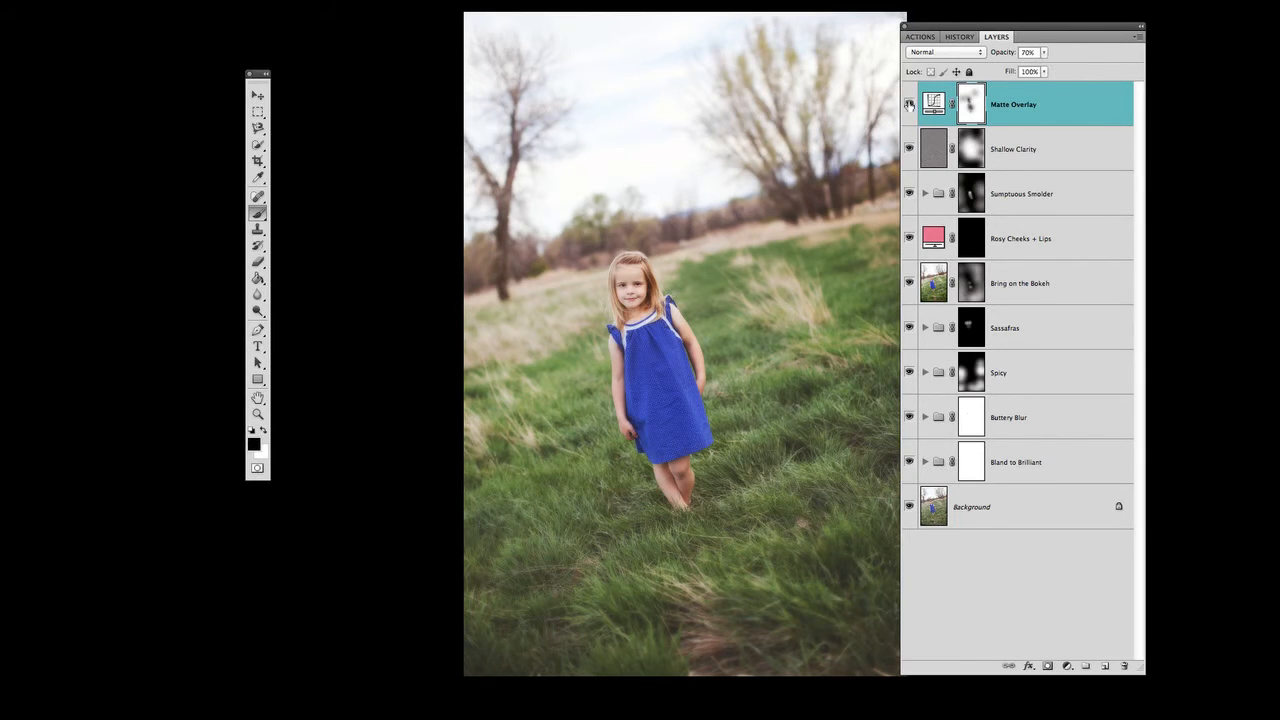
Compare the photo without and with the Matte Overlay layer, and move the floating layers palette clear of the image.
left_click(909, 104)
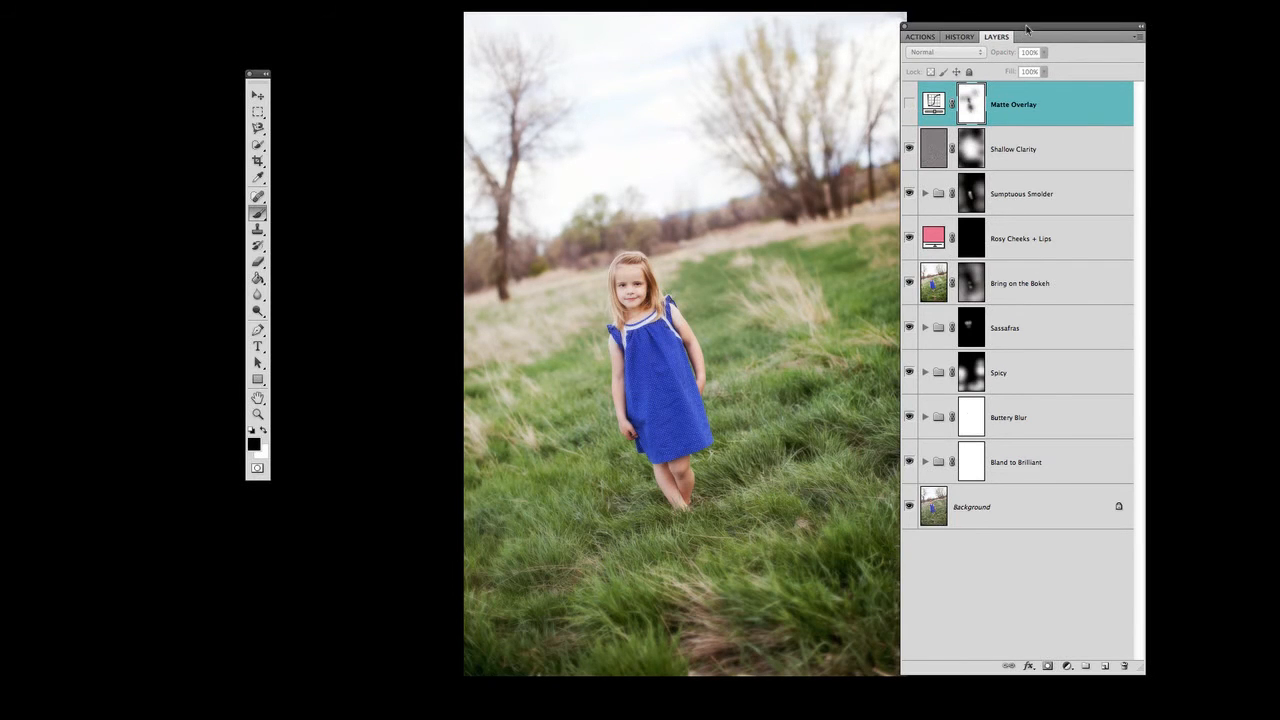
left_click_drag(1024, 28, 1056, 23)
left_click(941, 99)
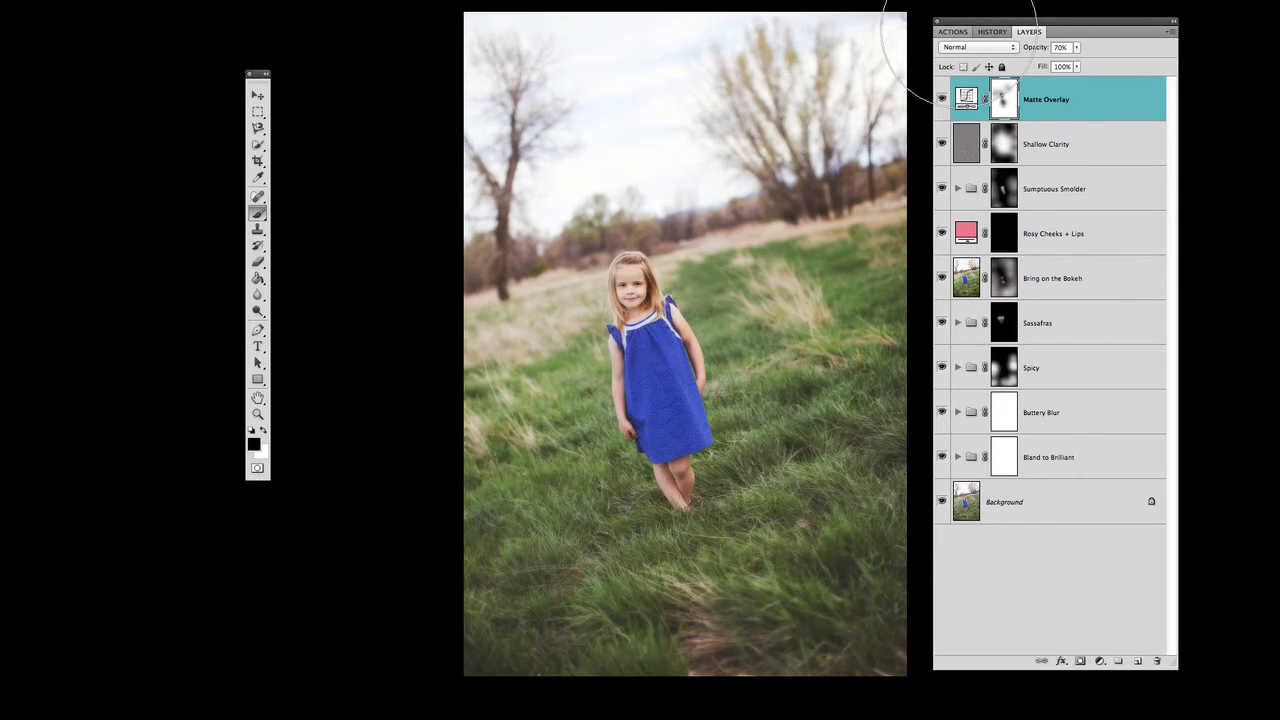
Run the Rosehip action on the photo and reduce the Rosehip group's opacity to 29%.
left_click(958, 32)
scroll(1049, 356, "down", 15)
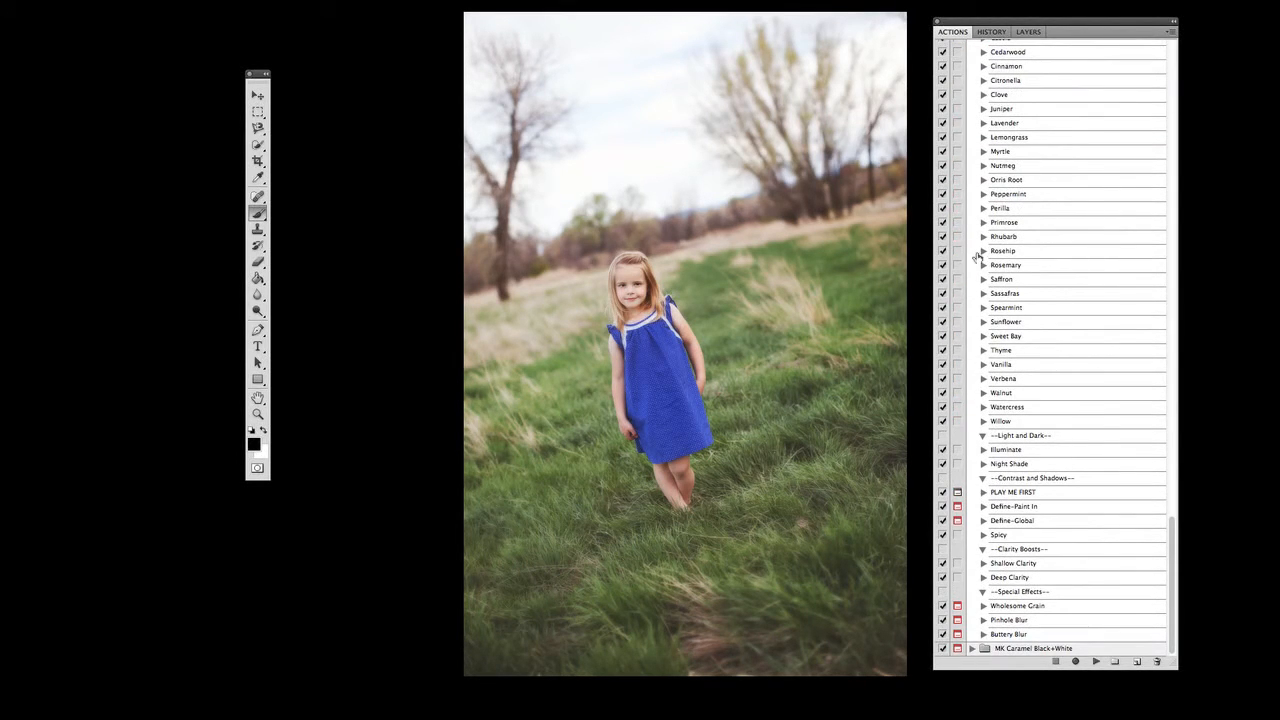
left_click(1007, 253)
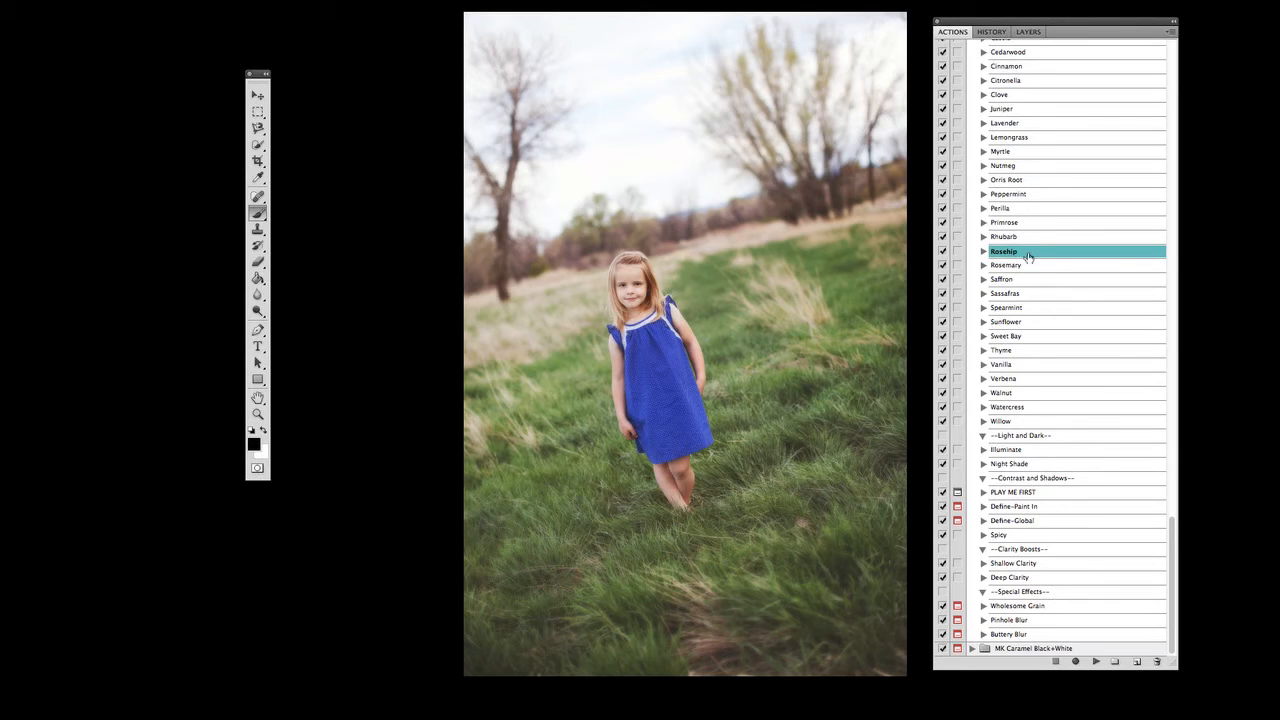
left_click(1096, 662)
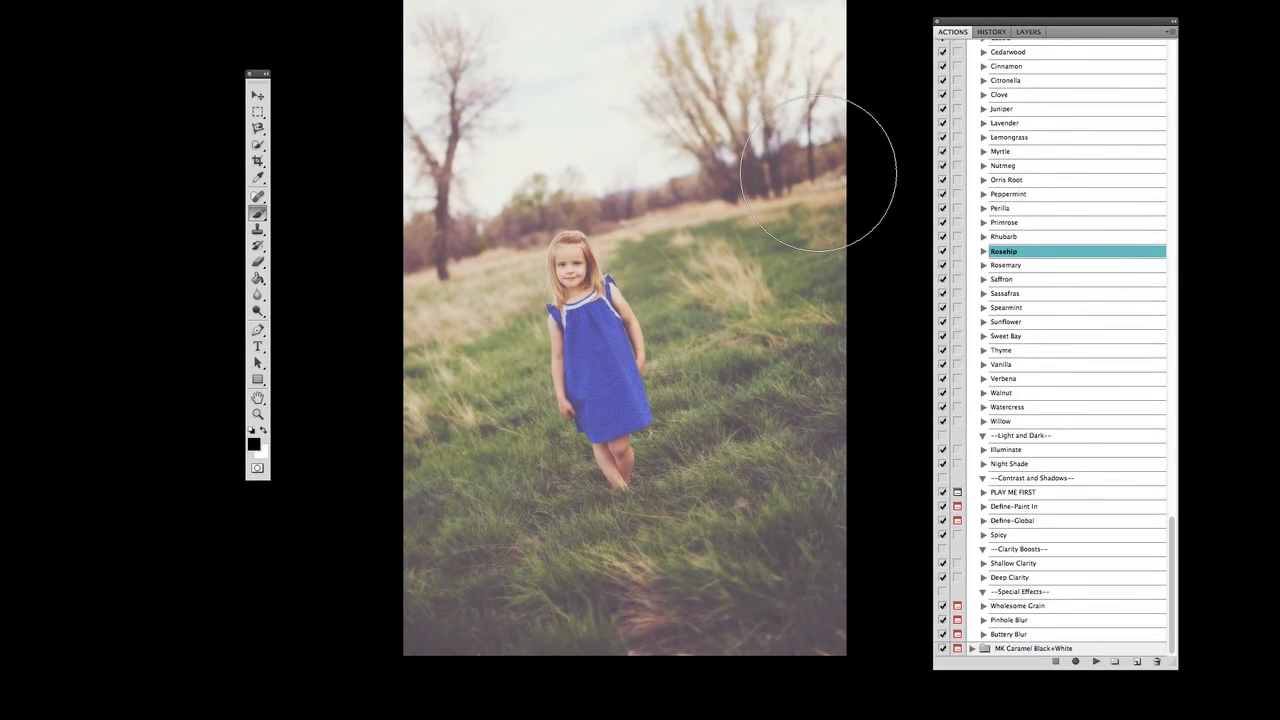
left_click(1022, 32)
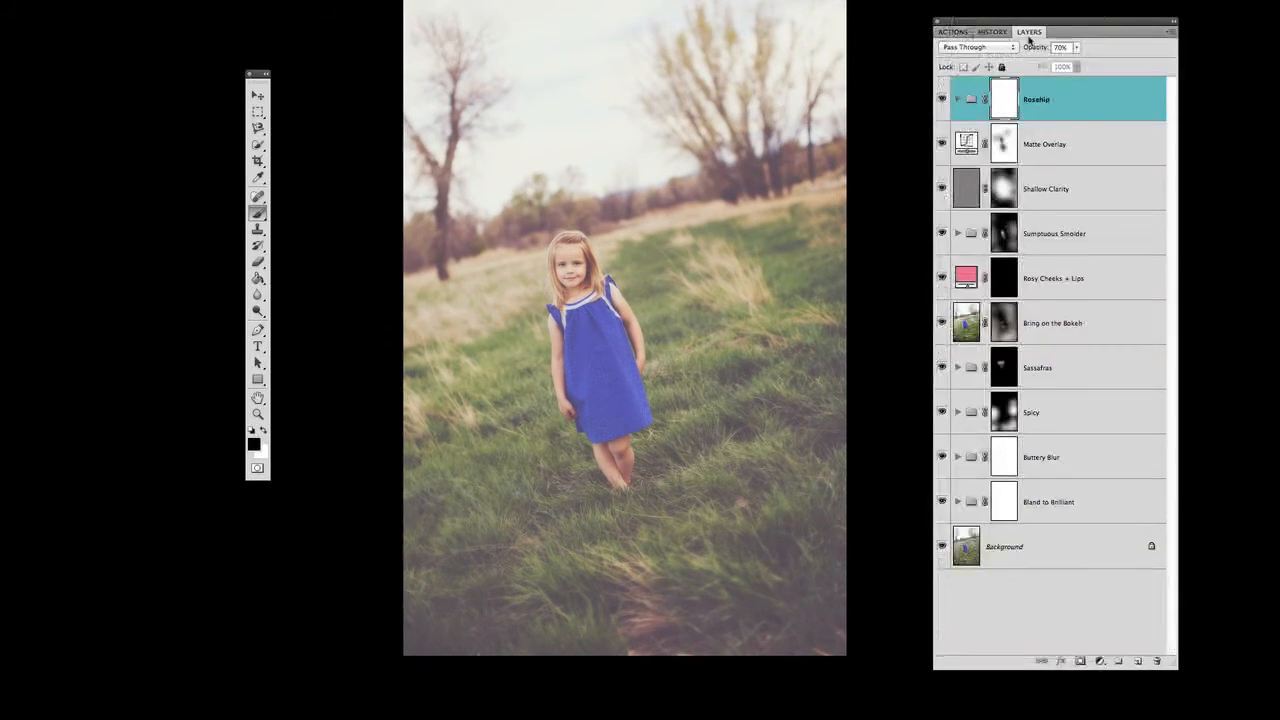
left_click_drag(1077, 52, 1050, 64)
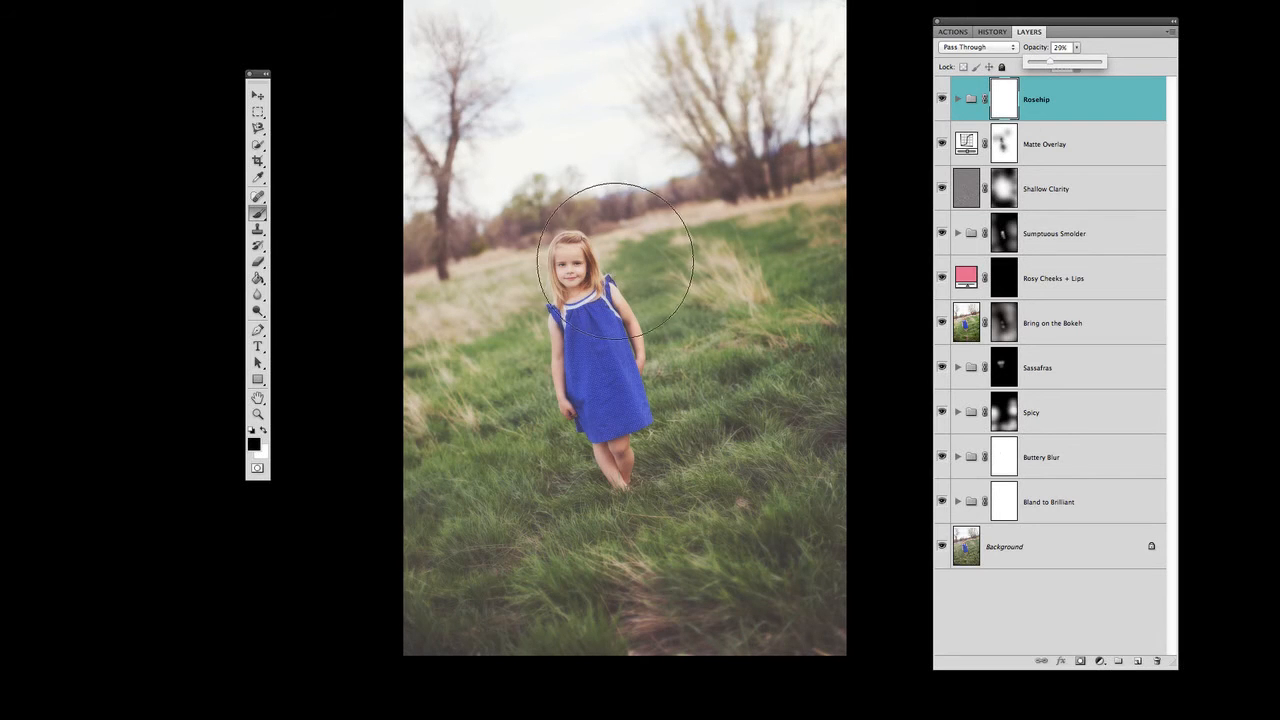
Paint the Rosehip toning off the girl's face, dress and legs with a reduced black brush on the group's mask.
key("super+plus")
key("super+plus")
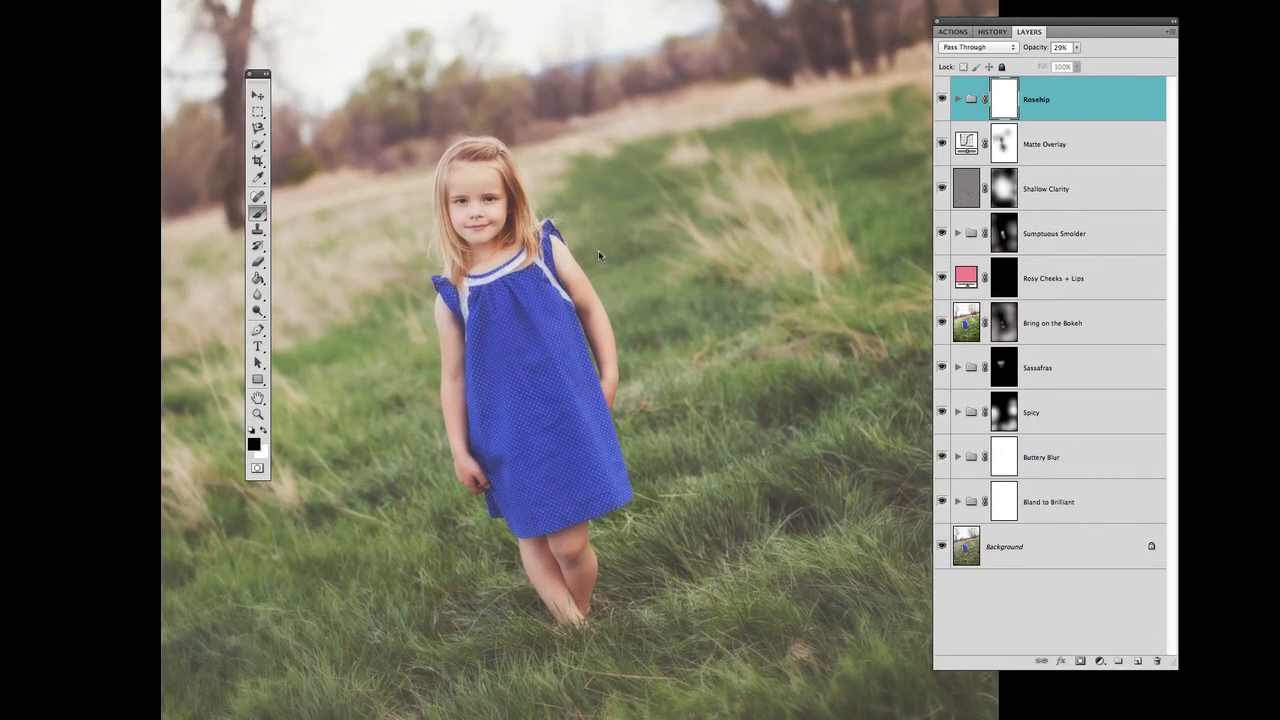
key("bracketleft")
key("bracketleft")
key("bracketleft")
key("bracketleft")
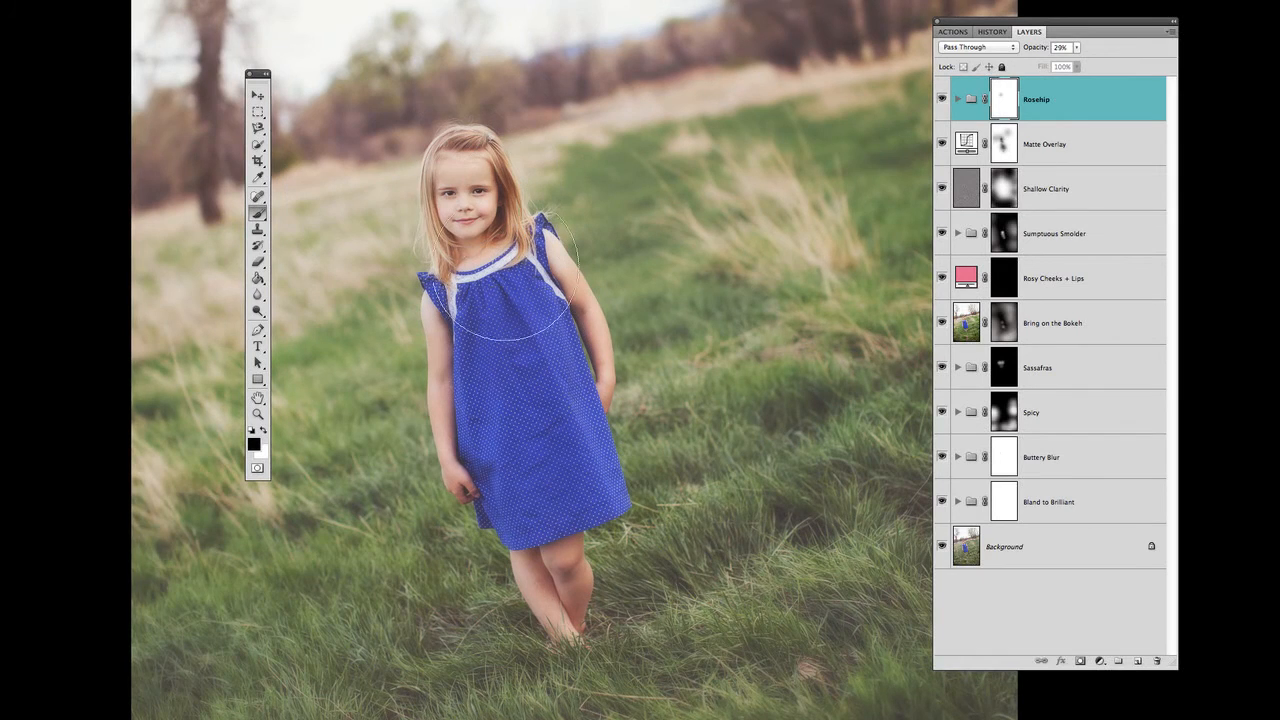
left_click(470, 202)
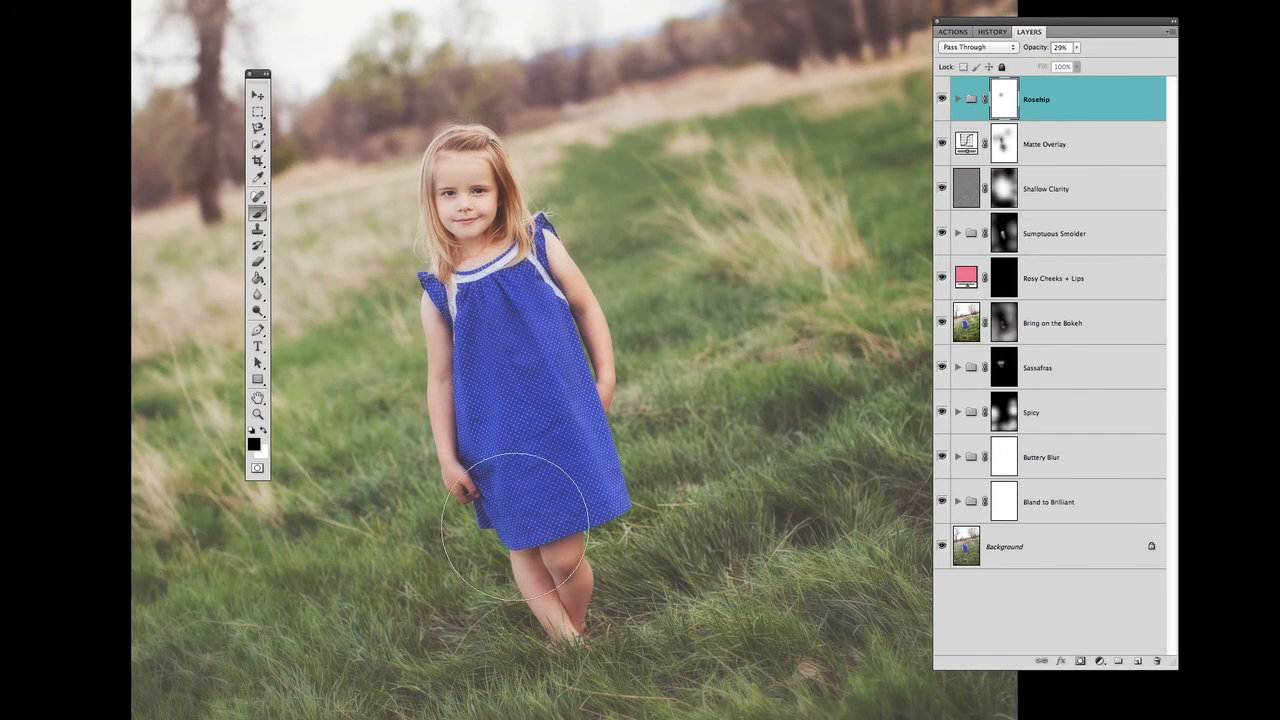
left_click(513, 405)
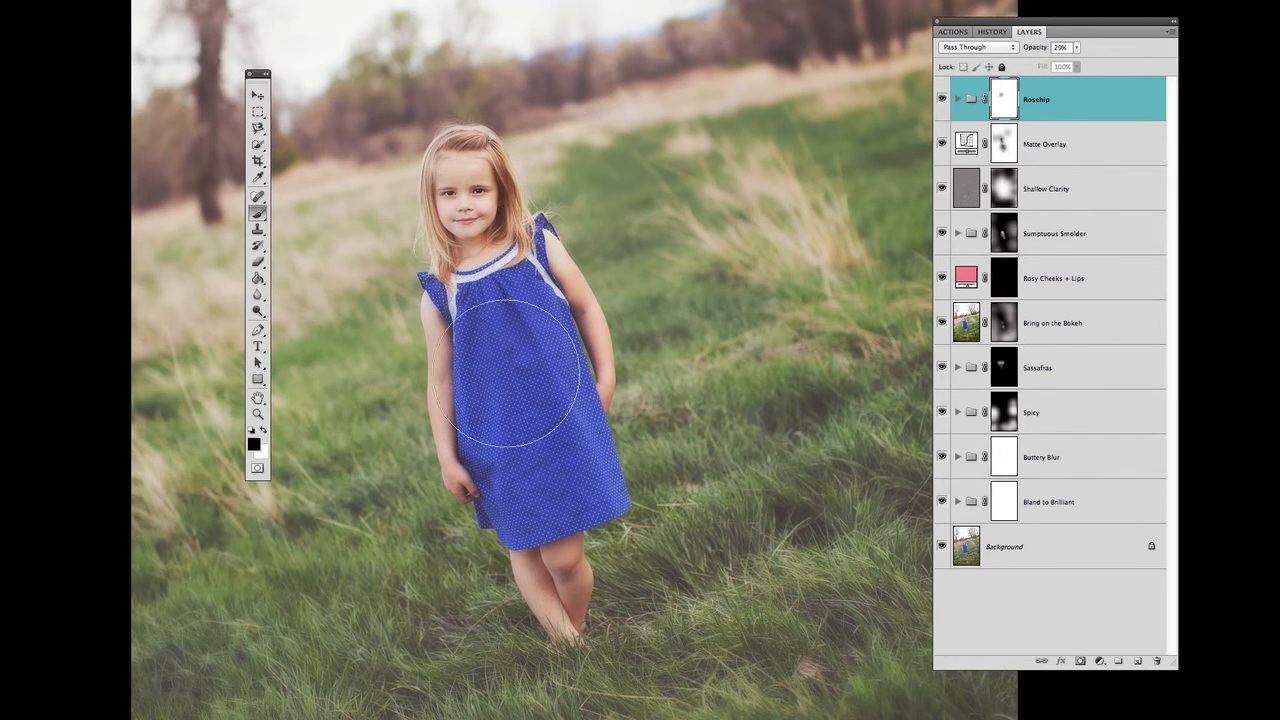
left_click(542, 555)
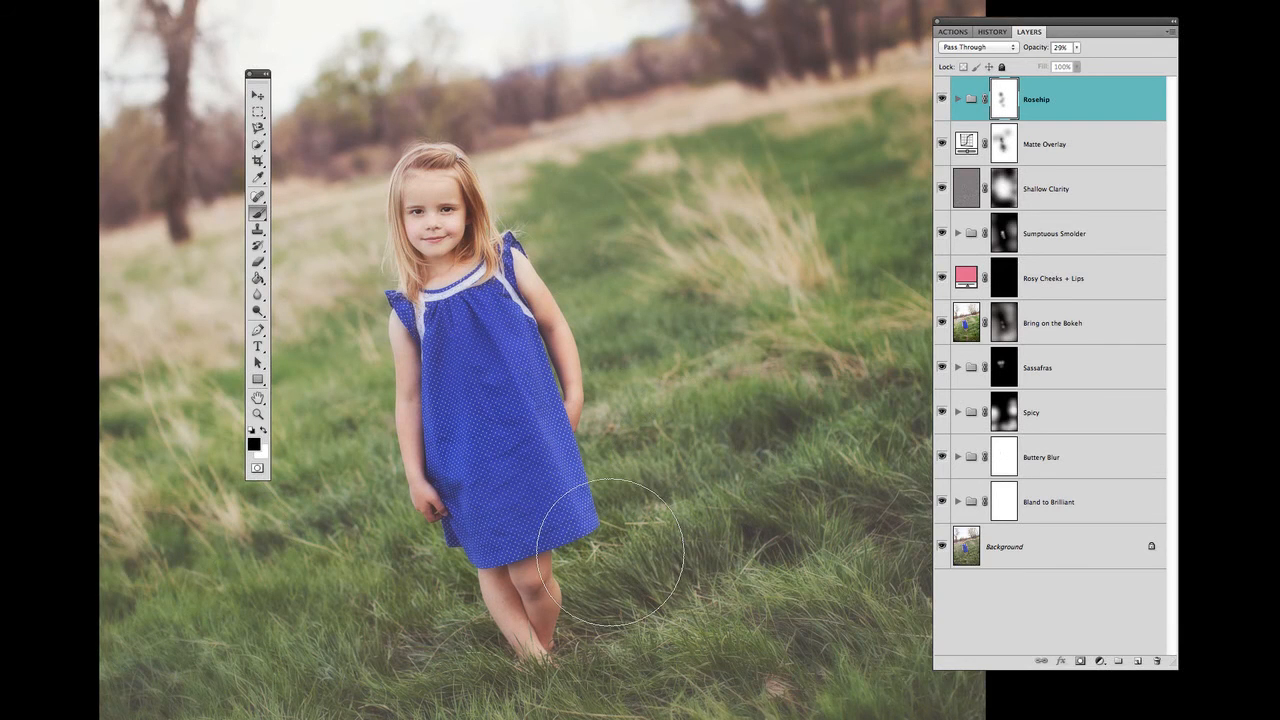
Swap the foreground color to white and set the Rosehip group's opacity to 33% while judging the whole photo.
key("x")
key("ctrl+0")
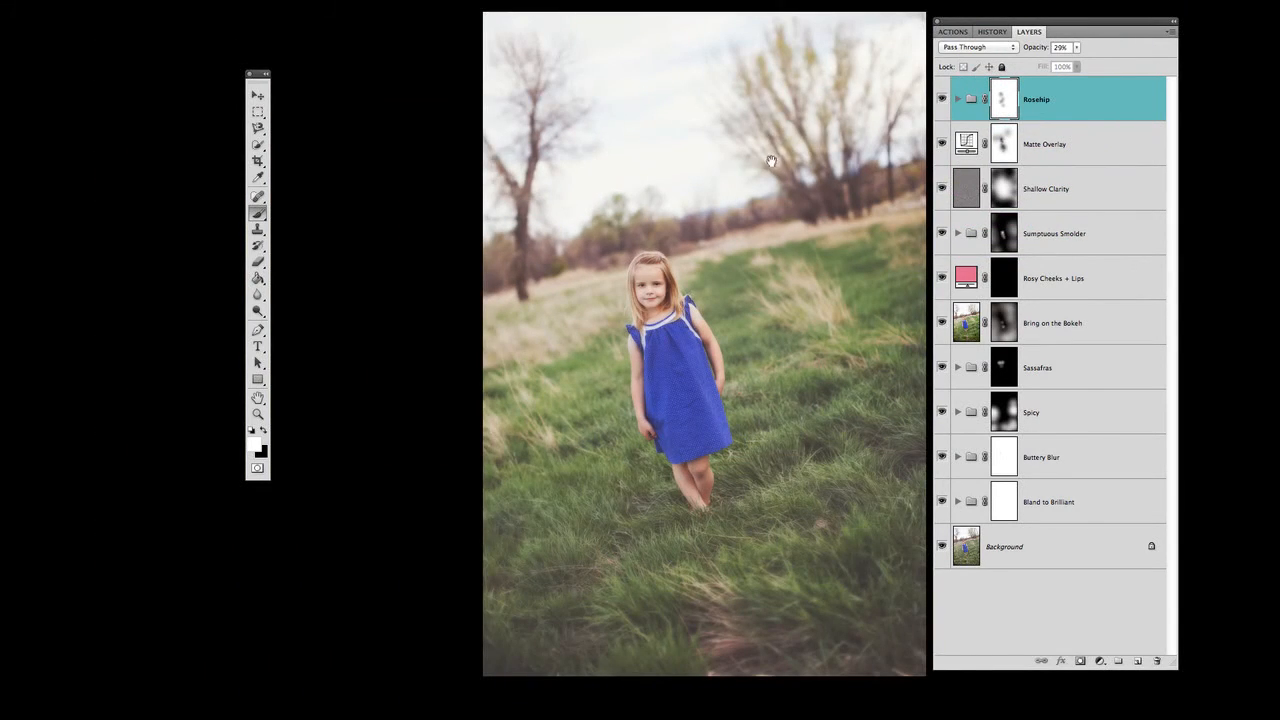
left_click(1076, 47)
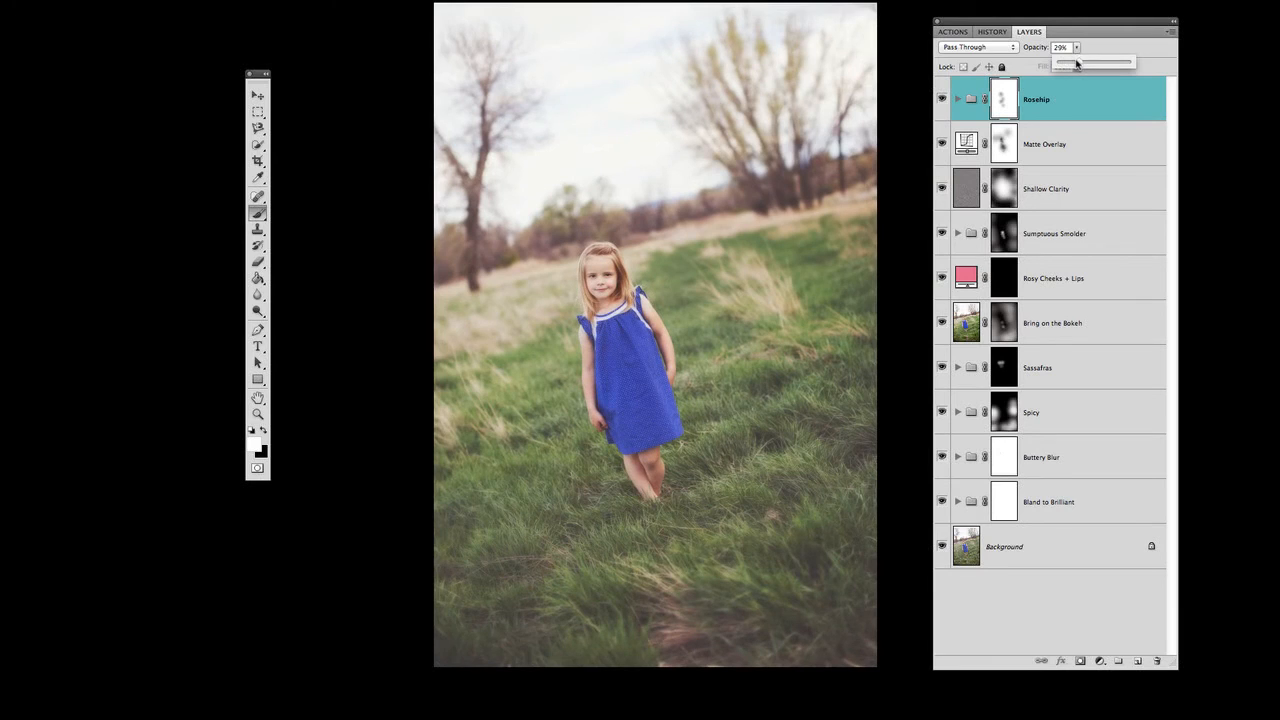
mouse_move(1077, 63)
left_mouse_down()
mouse_move(1146, 64)
mouse_move(1082, 64)
left_mouse_up()
key("v")
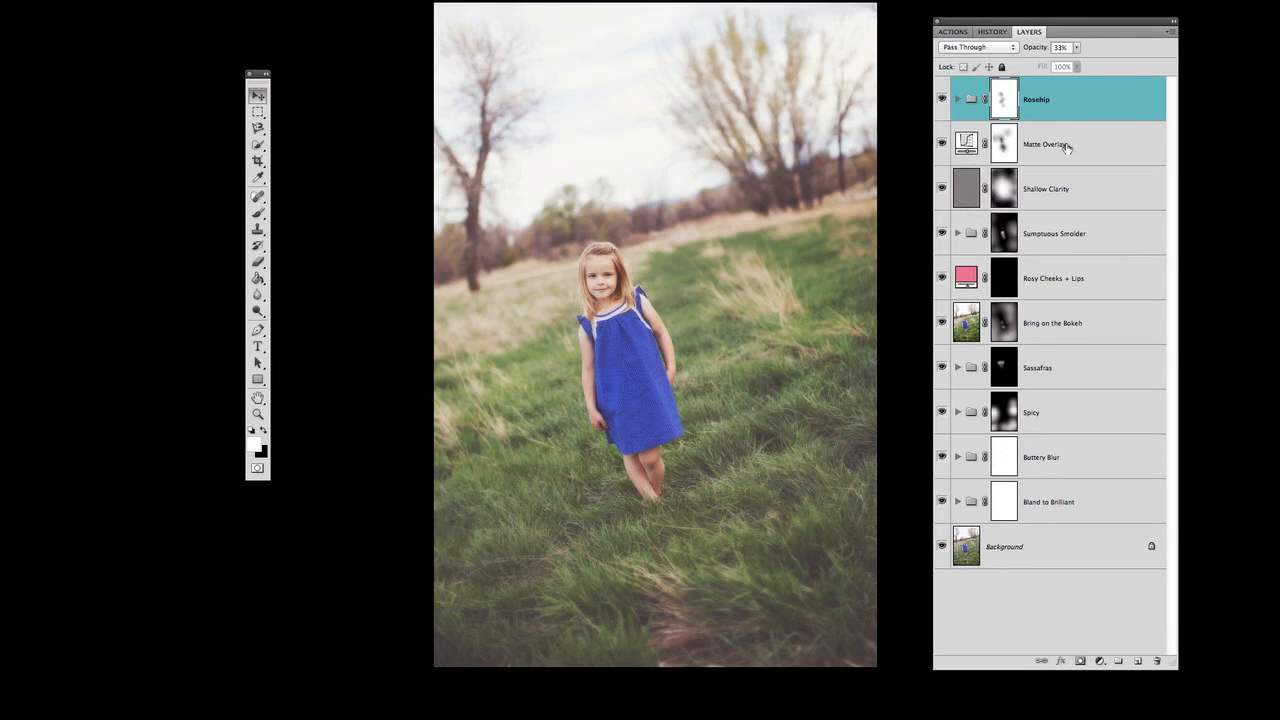
Hide the Matte Overlay layer and Rosehip group, and show them again one by one to compare their effect.
left_click(942, 145)
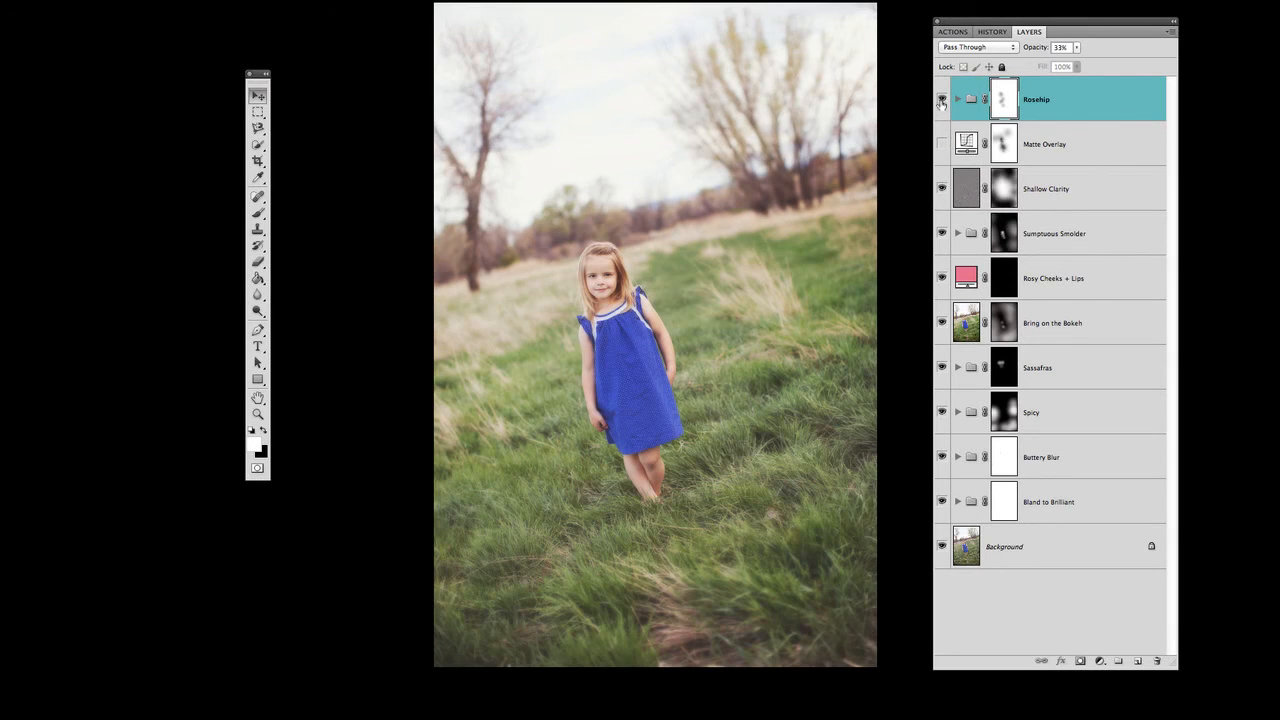
left_click(940, 98)
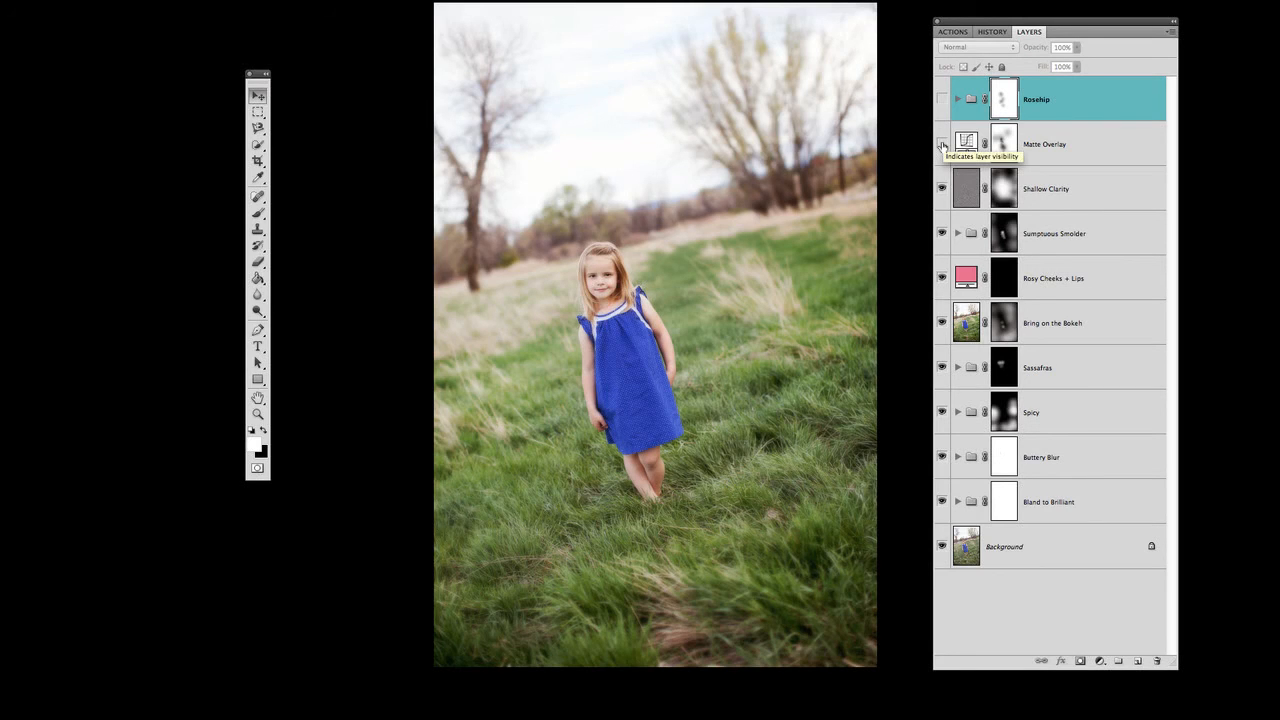
left_click(941, 146)
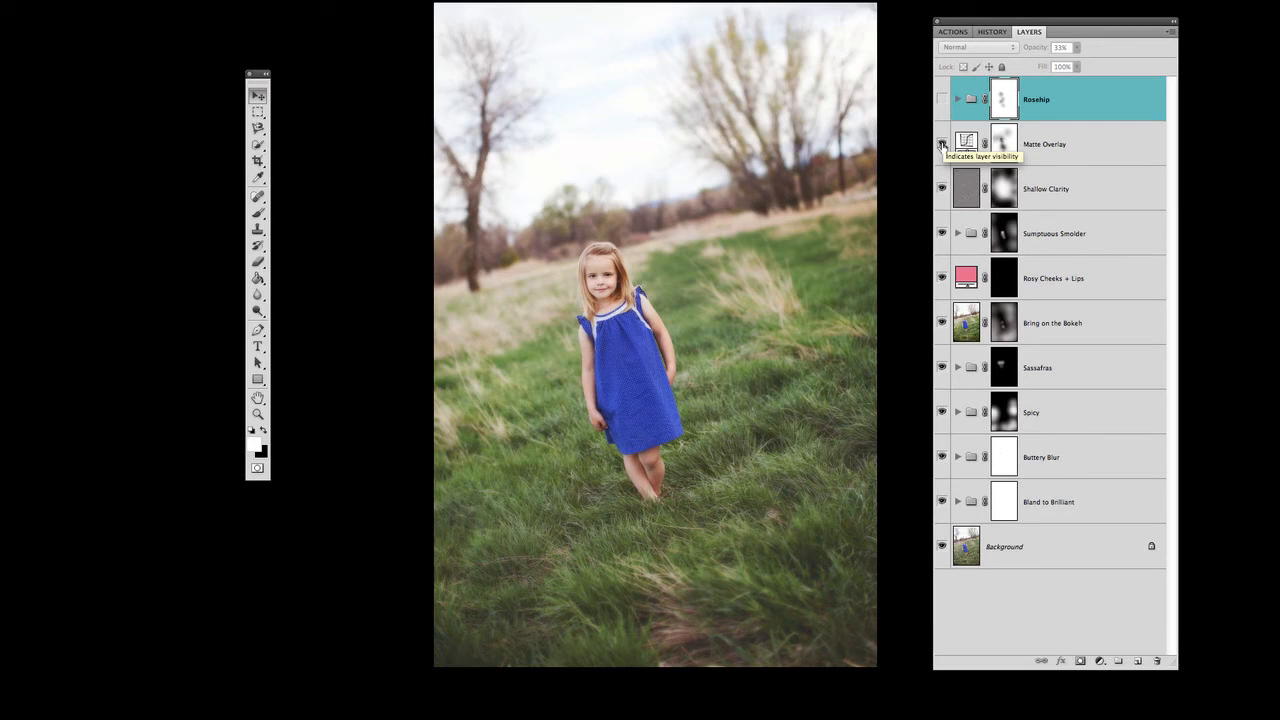
left_click(941, 100)
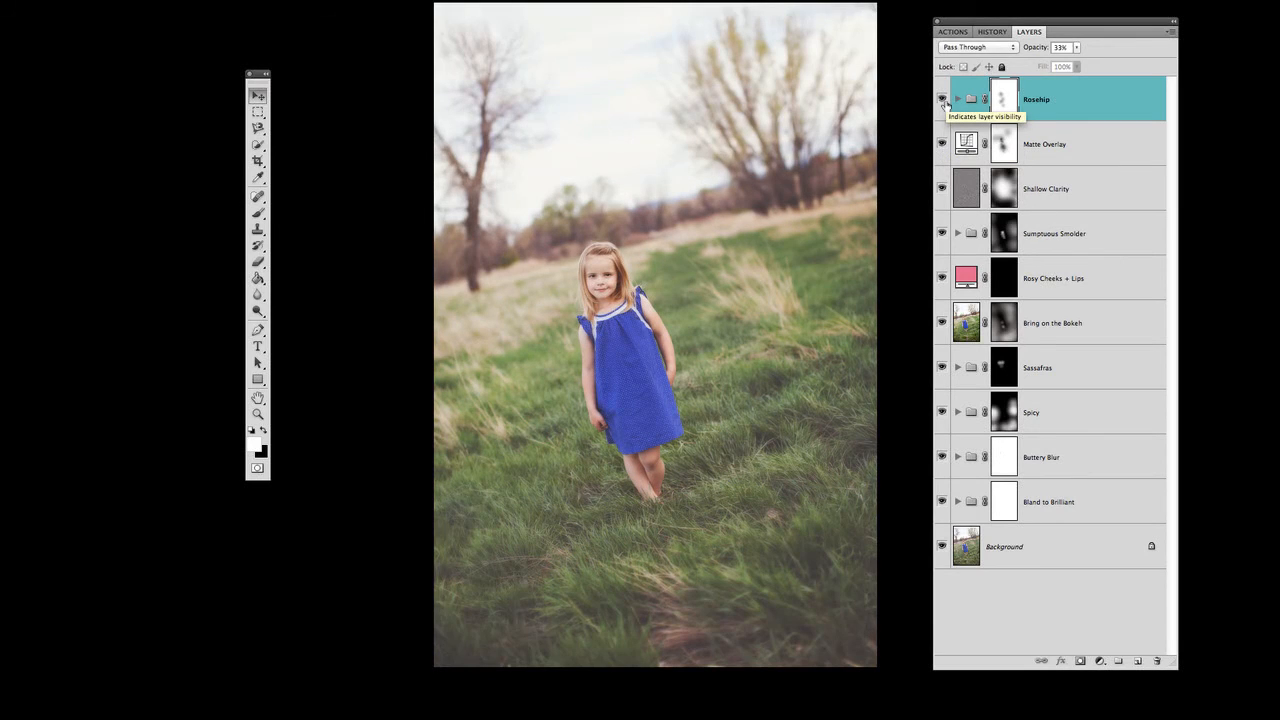